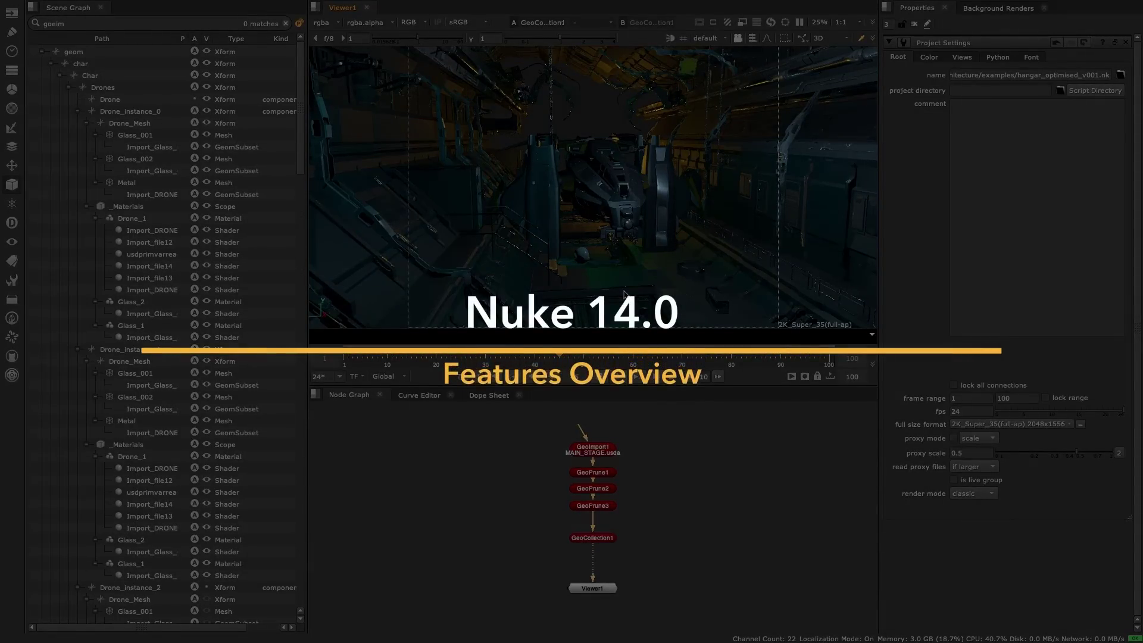
# Orbit around the hangar drone and helicopter, collapsing the char branch of the scene hierarchy.
pyautogui.keyDown('ctrl'); pyautogui.moveTo(624, 295); pyautogui.dragTo(500, 285); pyautogui.keyUp('ctrl')
pyautogui.scroll(-3, 500, 286)
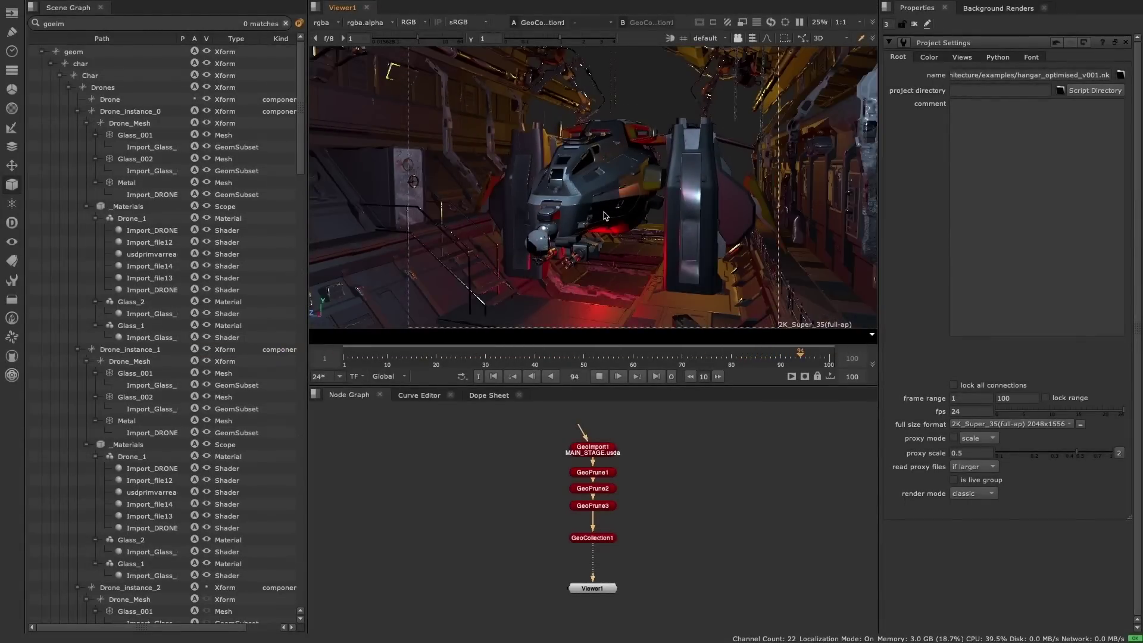
pyautogui.click(51, 63)
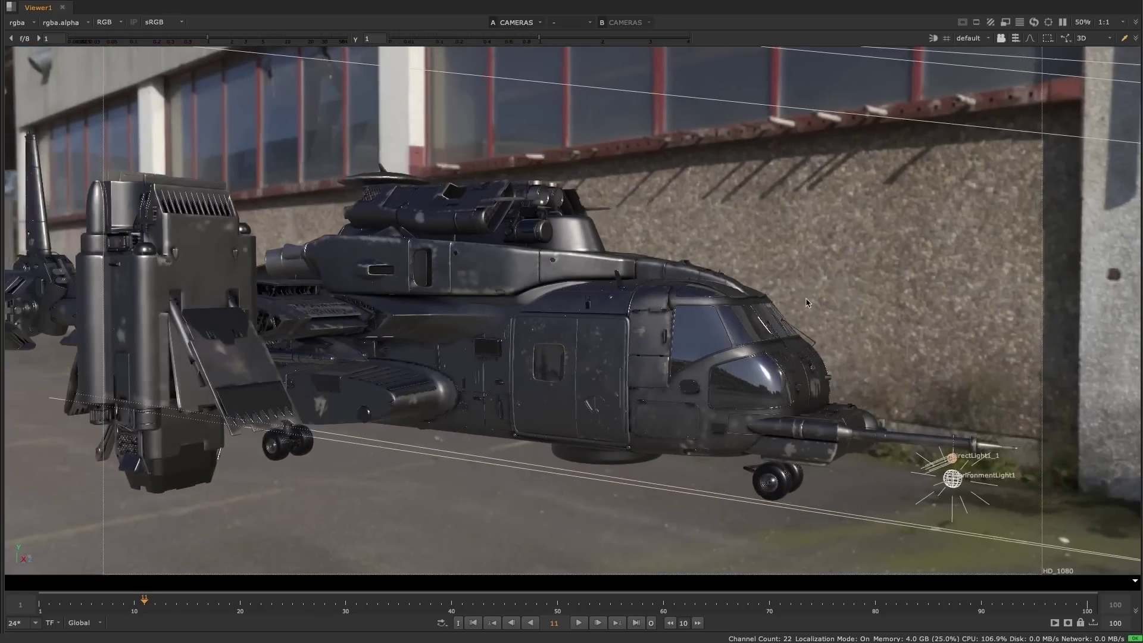
pyautogui.keyDown('ctrl'); pyautogui.moveTo(807, 303); pyautogui.dragTo(507, 280); pyautogui.keyUp('ctrl')
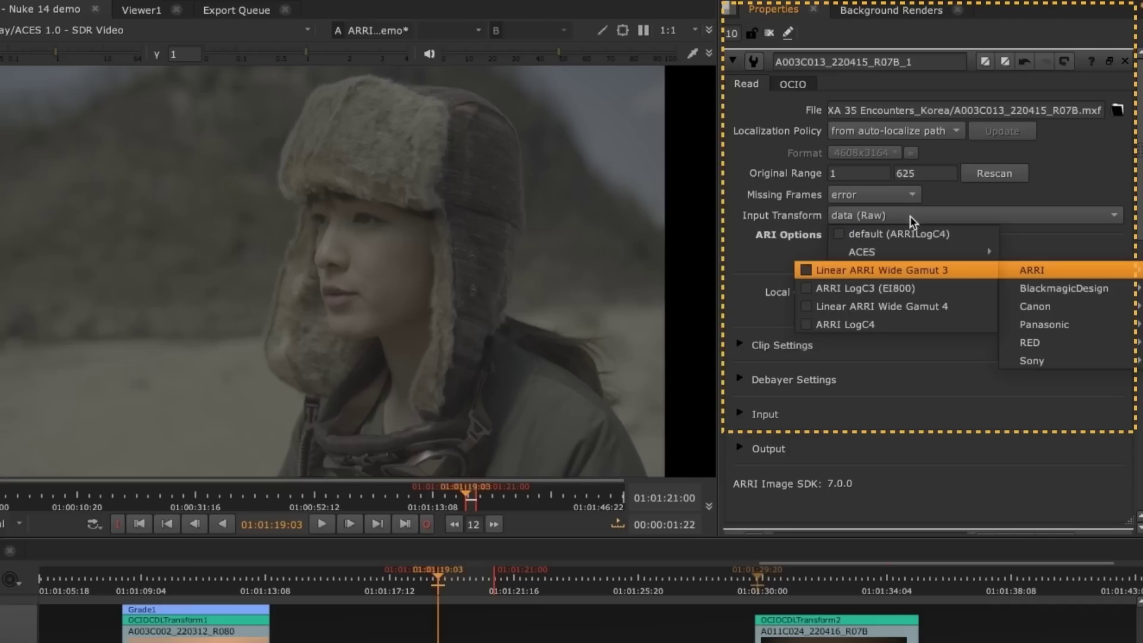
# Set the ARRI clip's input transform to ARRI LogC4 and start playback.
pyautogui.press('Down')
pyautogui.press('Down')
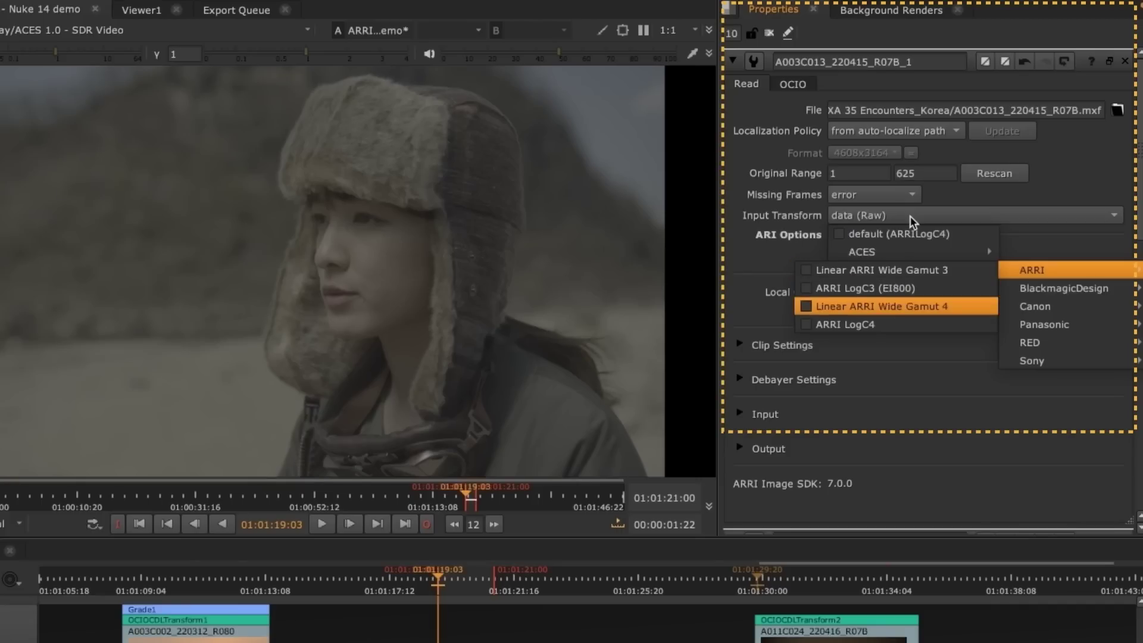
pyautogui.press('Down')
pyautogui.press('Return')
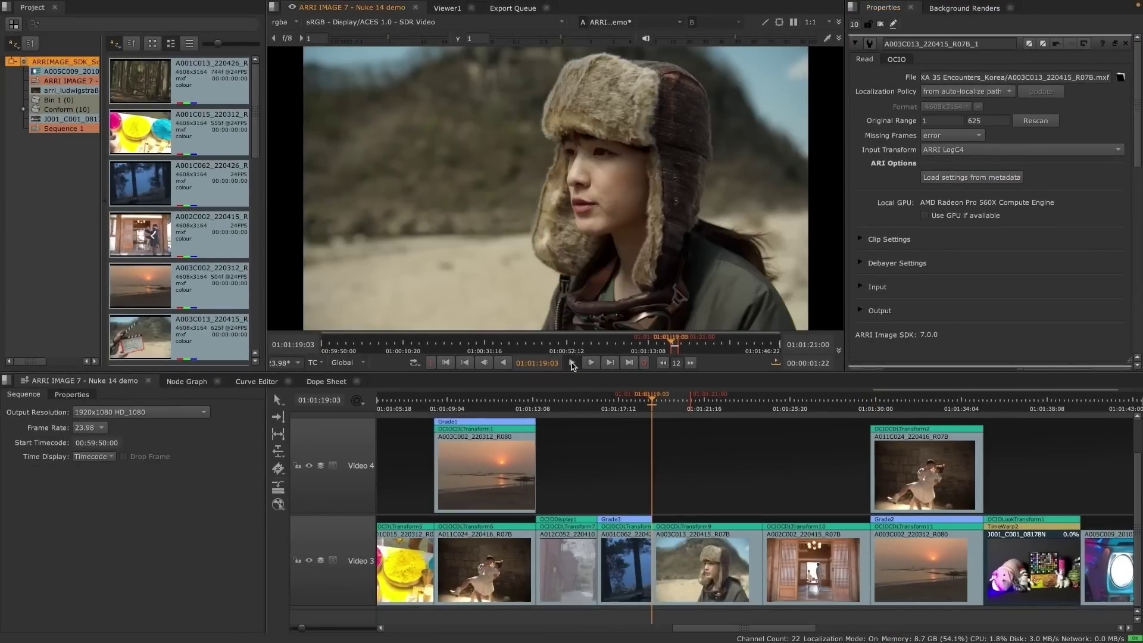
pyautogui.click(572, 363)
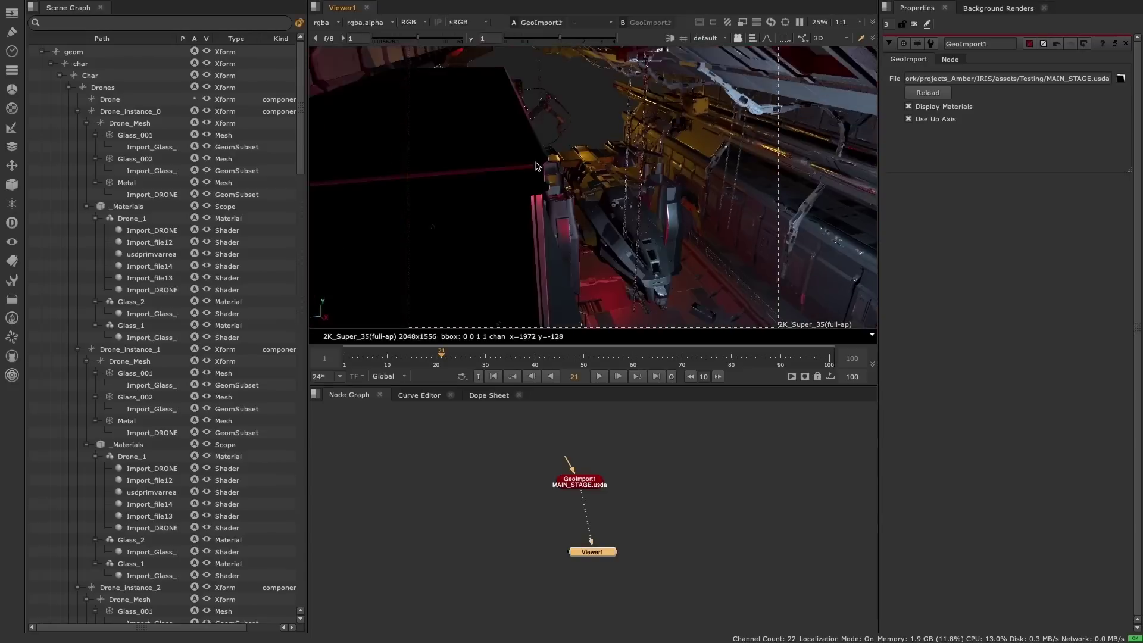
pyautogui.keyDown('ctrl'); pyautogui.moveTo(538, 167); pyautogui.dragTo(603, 153); pyautogui.keyUp('ctrl')
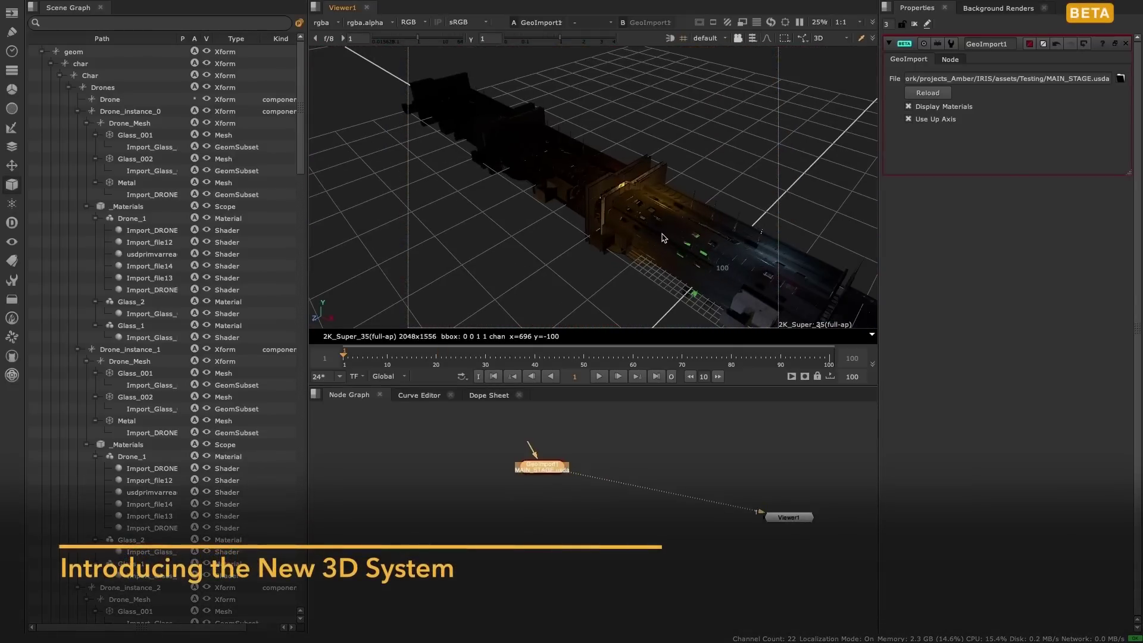
# Orbit and zoom around the hangar stage, ending level with the ground grid.
pyautogui.moveTo(664, 238); pyautogui.dragTo(509, 129, button='middle')
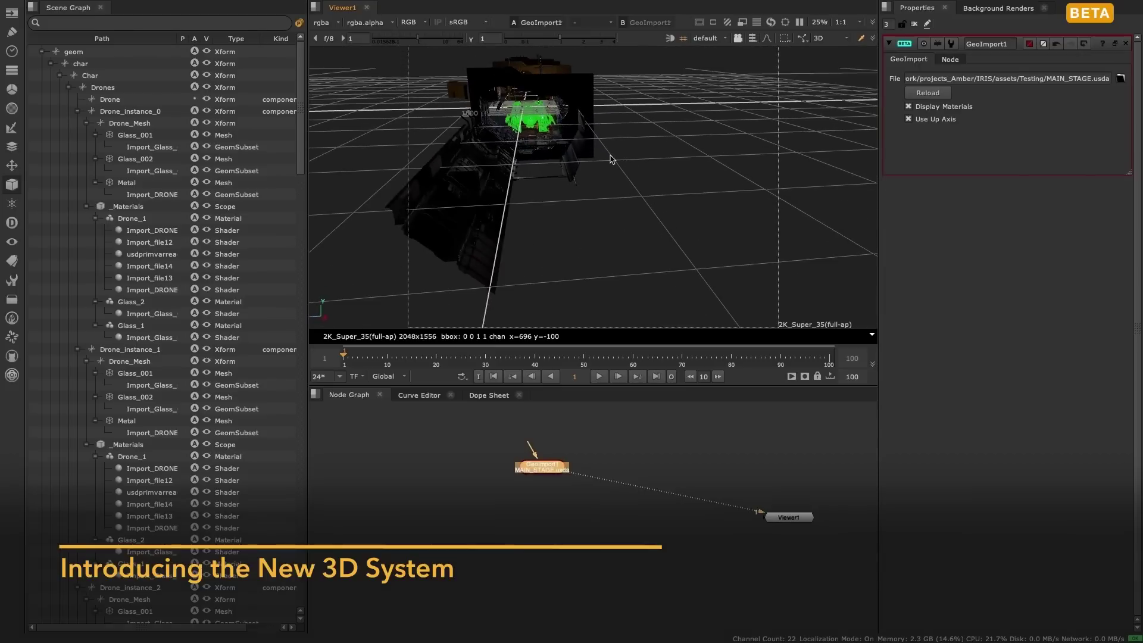
pyautogui.scroll(5, 509, 123)
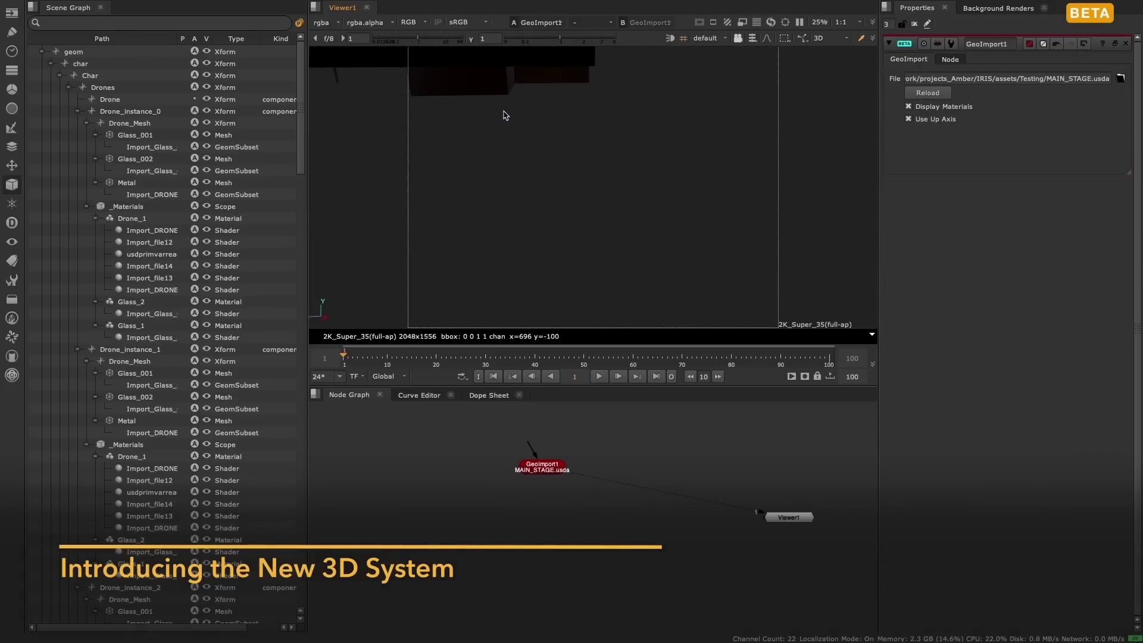
pyautogui.moveTo(506, 116); pyautogui.dragTo(573, 184, button='middle')
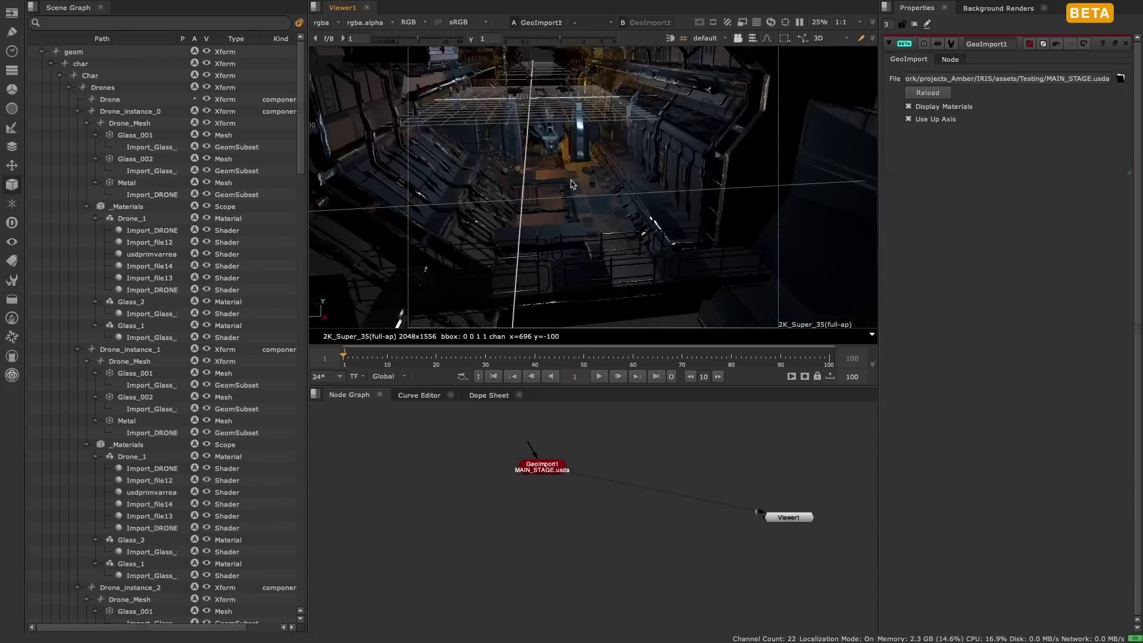
pyautogui.scroll(3, 571, 184)
pyautogui.scroll(-3, 564, 174)
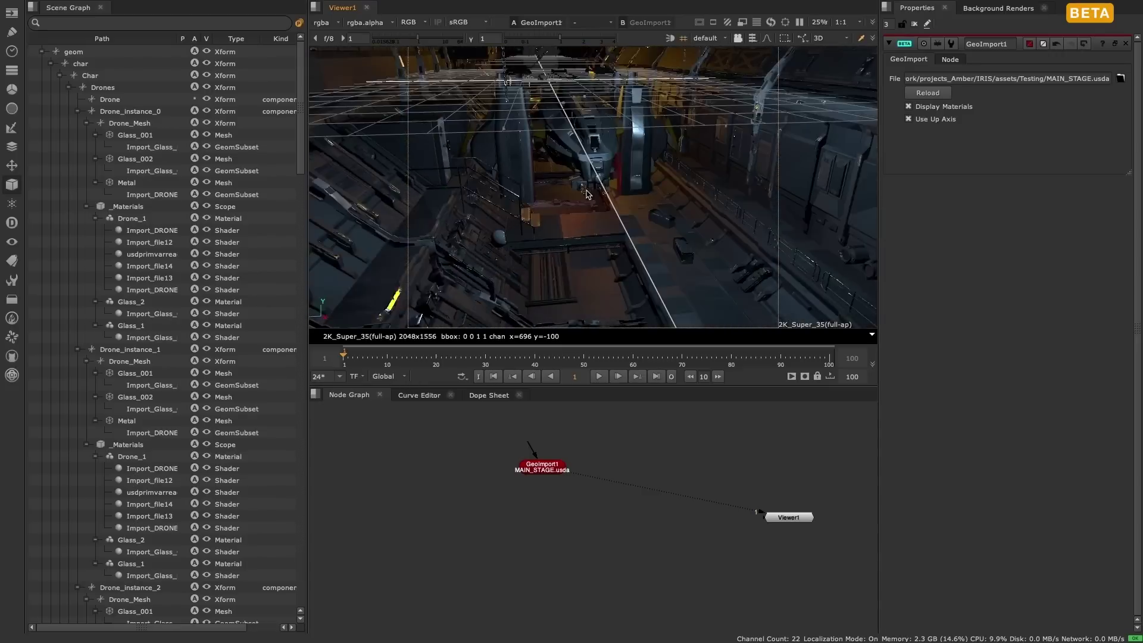
pyautogui.moveTo(558, 169)
pyautogui.mouseDown(button='middle')
pyautogui.moveTo(576, 190)
pyautogui.moveTo(571, 156)
pyautogui.moveTo(567, 166)
pyautogui.mouseUp(button='middle')
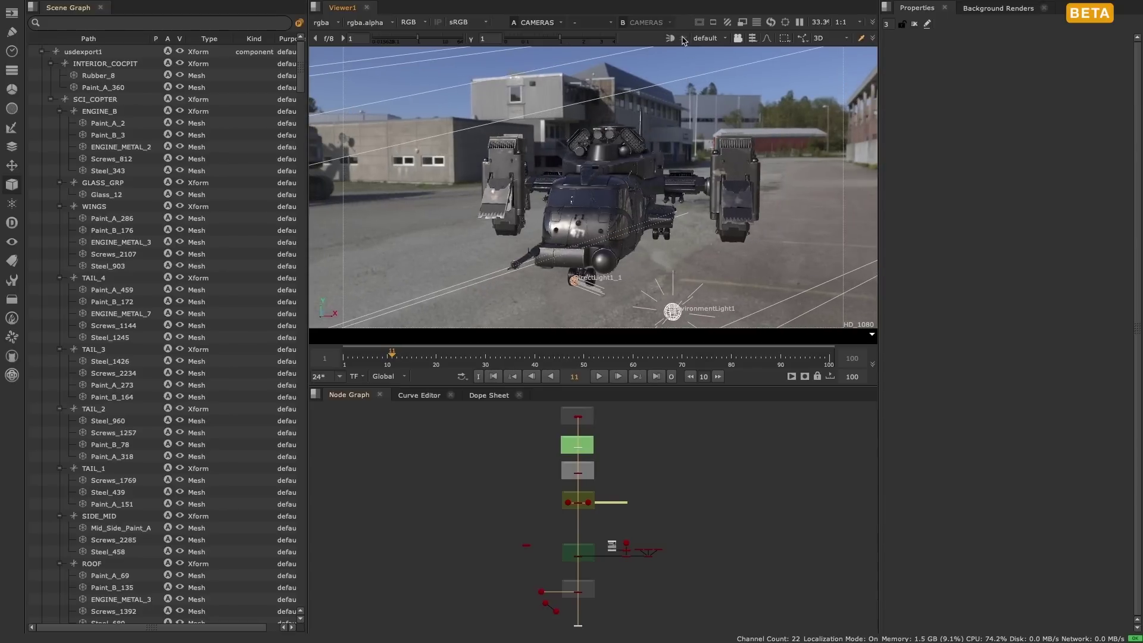
# Toggle the 3D grid, orbit the helicopter, and pan to the Materials and POS nodes.
pyautogui.click(683, 39)
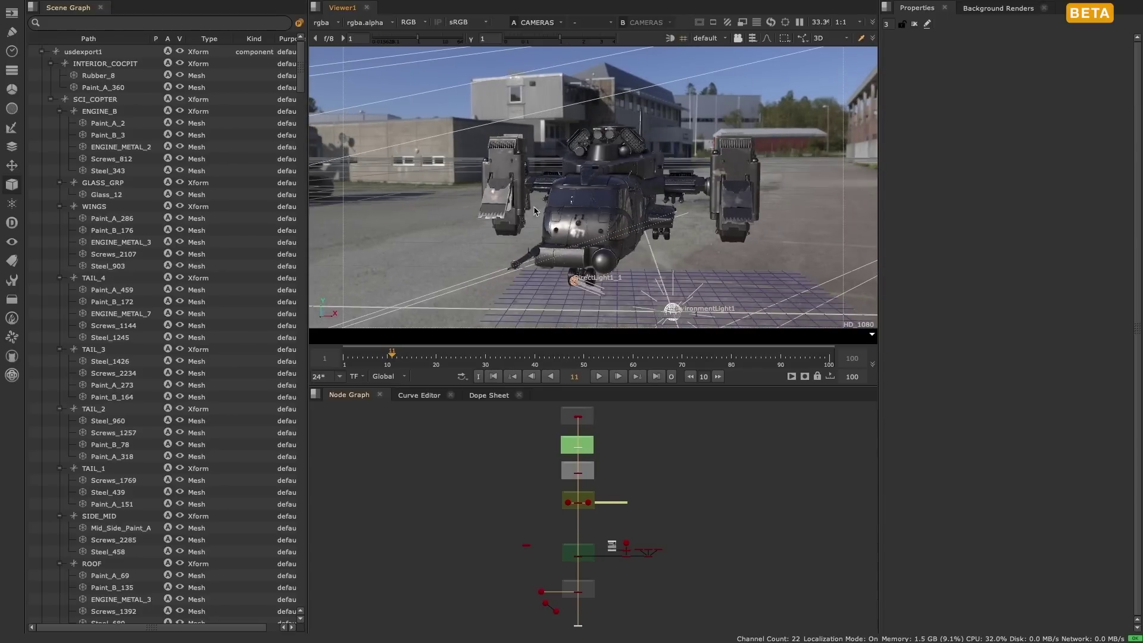
pyautogui.click(682, 40)
pyautogui.moveTo(552, 183); pyautogui.dragTo(541, 203, button='middle')
pyautogui.scroll(10, 574, 523)
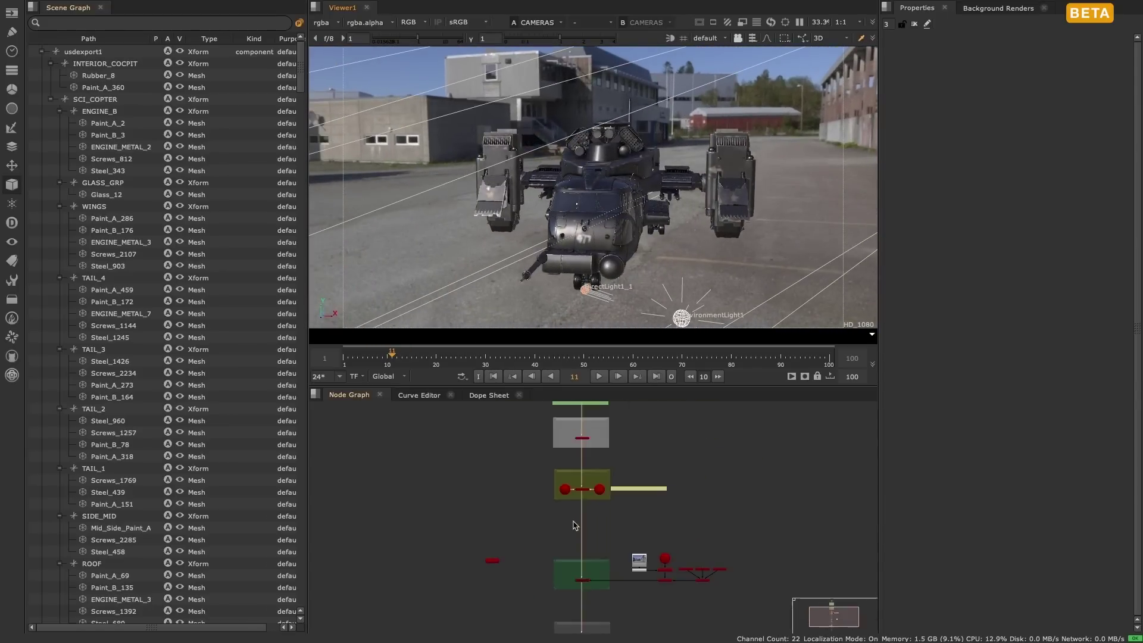
pyautogui.moveTo(604, 453); pyautogui.dragTo(588, 625, button='middle')
pyautogui.moveTo(635, 467); pyautogui.dragTo(634, 515, button='middle')
# Open the Materials group's properties and its own node graph, framing its input node.
pyautogui.doubleClick(589, 467)
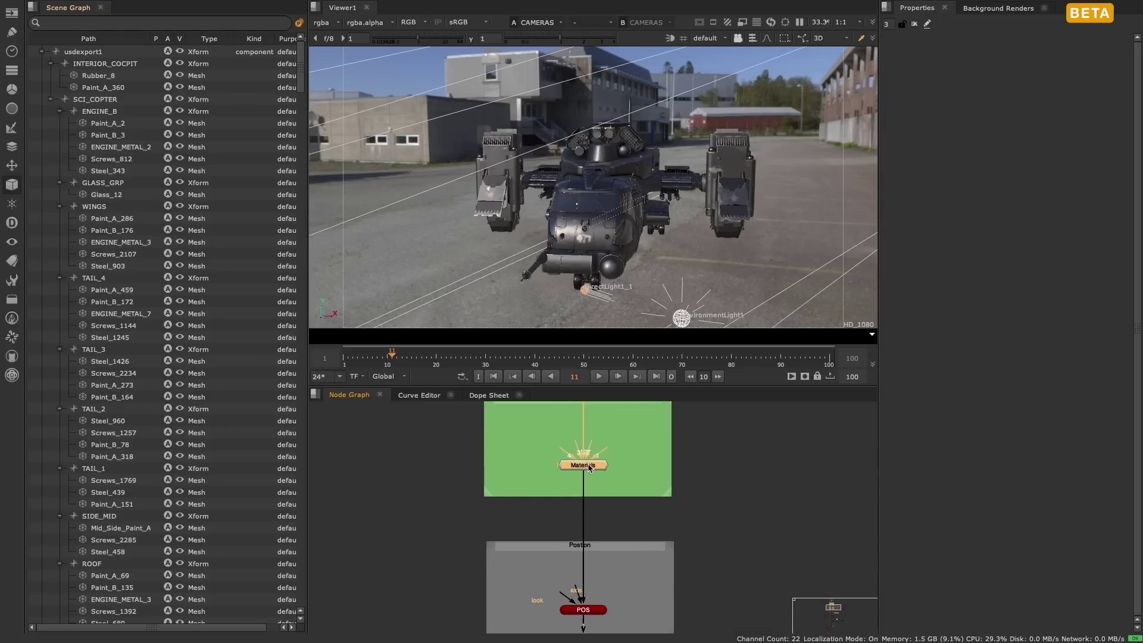
pyautogui.click(1083, 46)
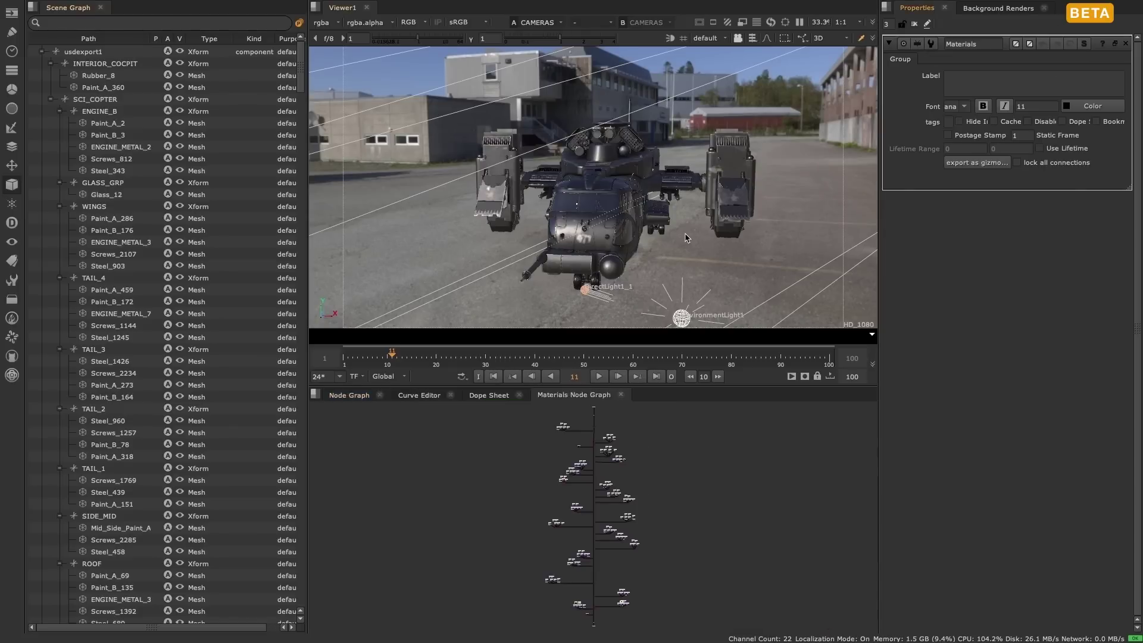
pyautogui.scroll(10, 596, 420)
pyautogui.moveTo(595, 420); pyautogui.dragTo(602, 572, button='middle')
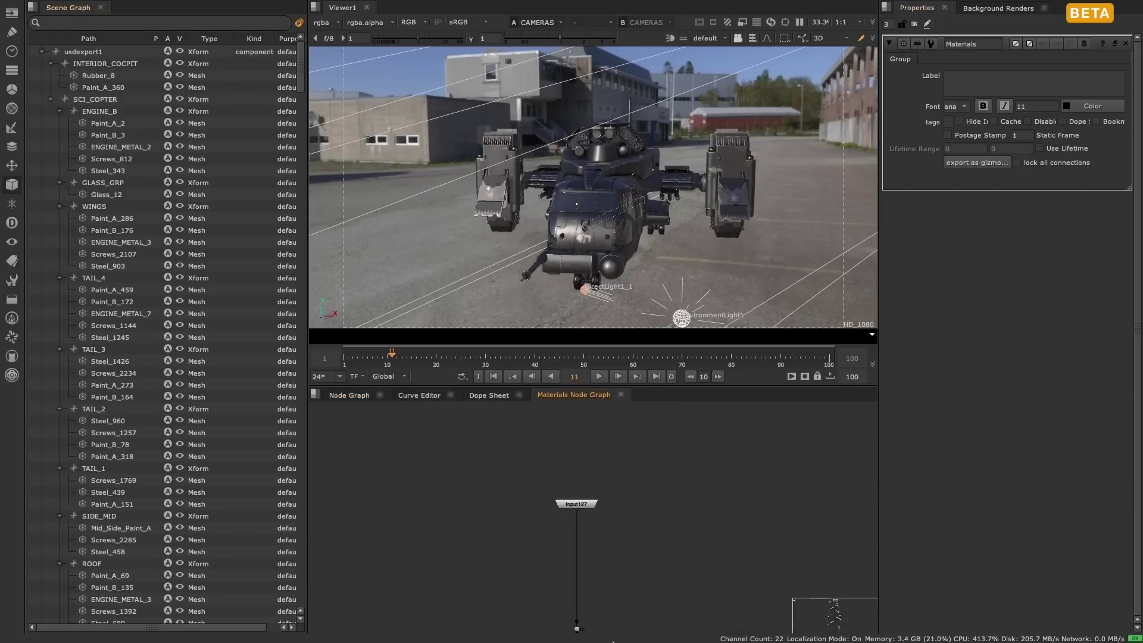
pyautogui.scroll(-5, 593, 581)
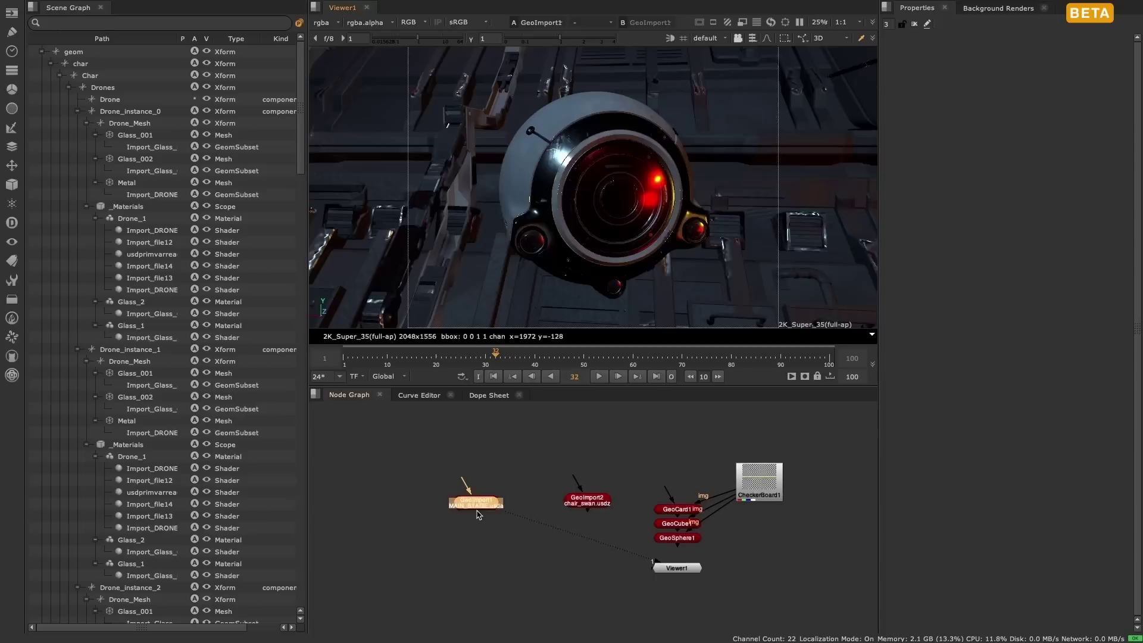
# Add a GeoBindMaterial node under GeoImport1 and assign Drone_instance_0 to its mask.
pyautogui.press('Tab')
pyautogui.write('geobind')
pyautogui.press('Return')
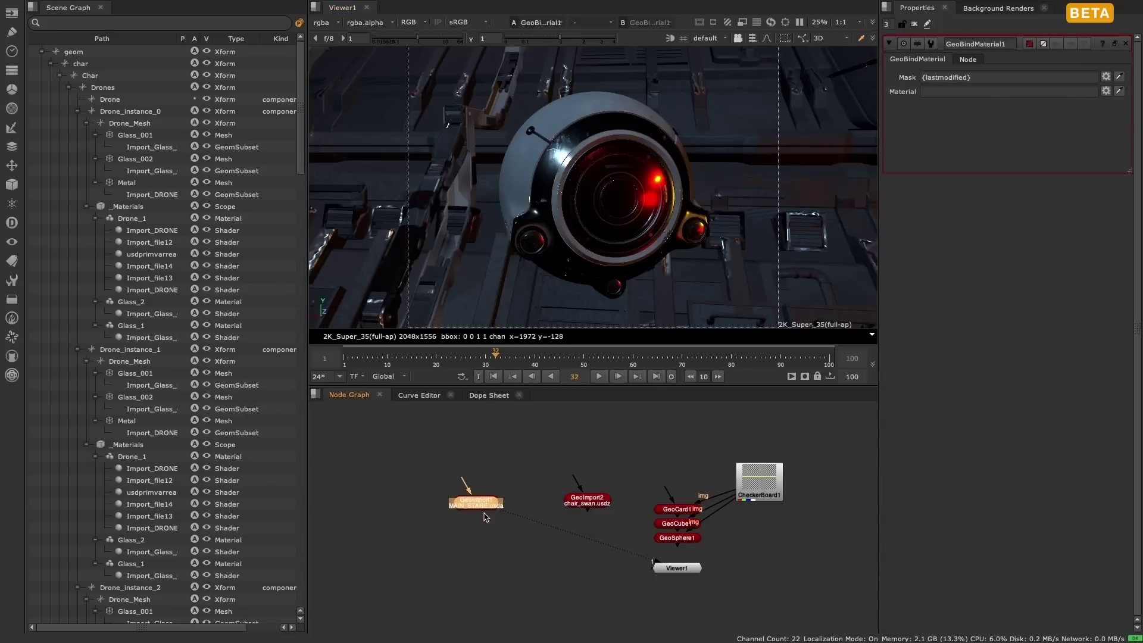
pyautogui.click(486, 575)
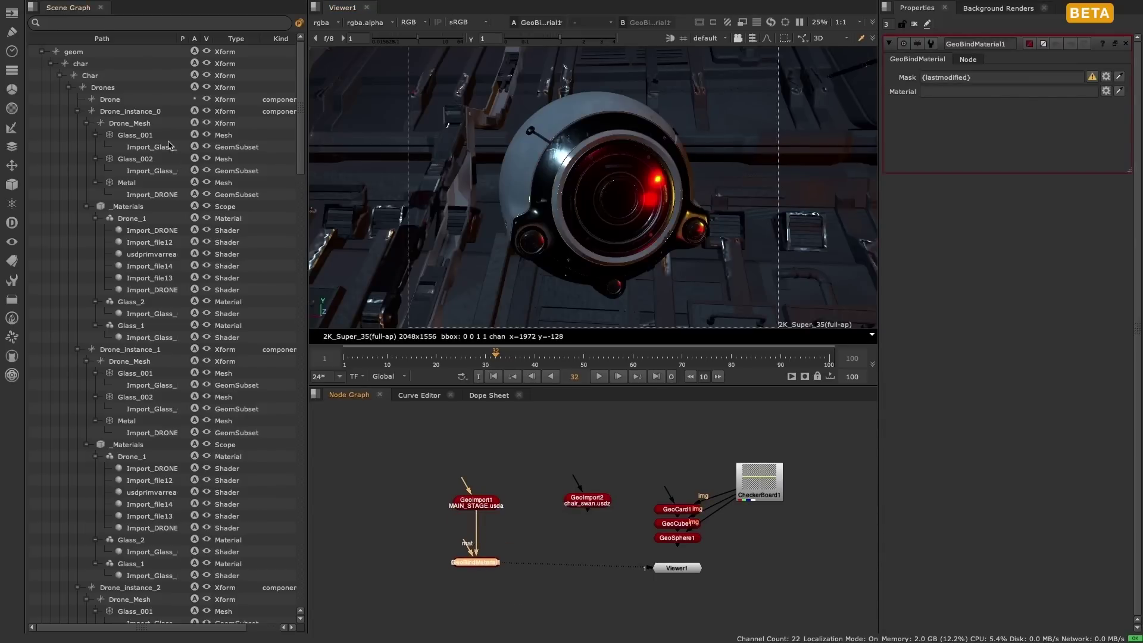
pyautogui.moveTo(128, 112); pyautogui.dragTo(969, 80)
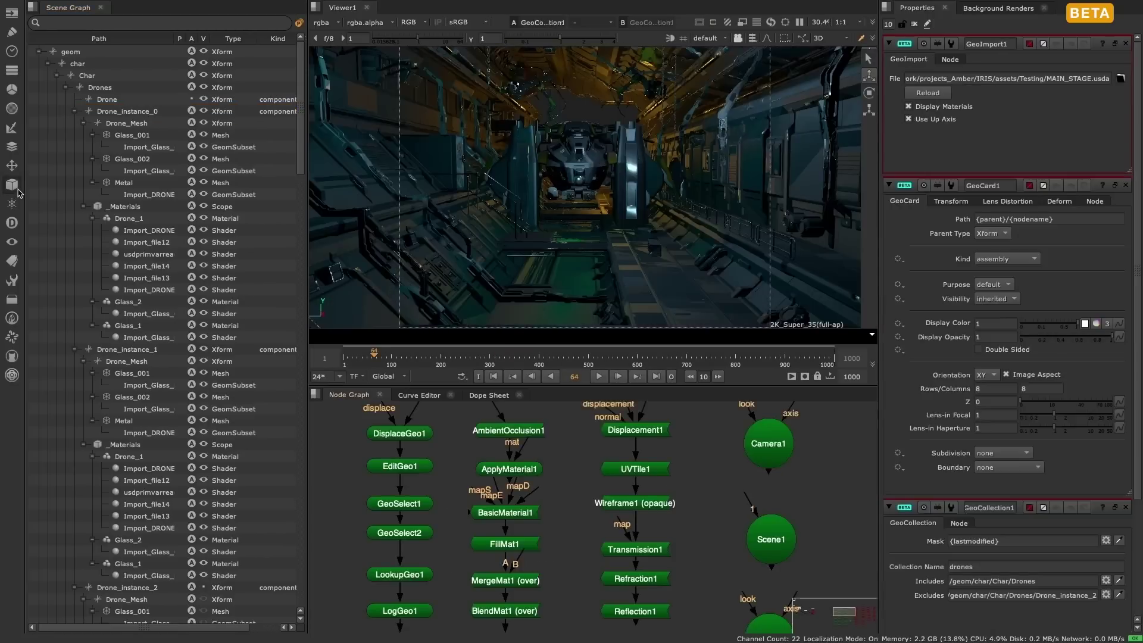
# Browse the 3D toolbar's Create, Modify and 3D Classic node lists, then close them.
pyautogui.click(11, 185)
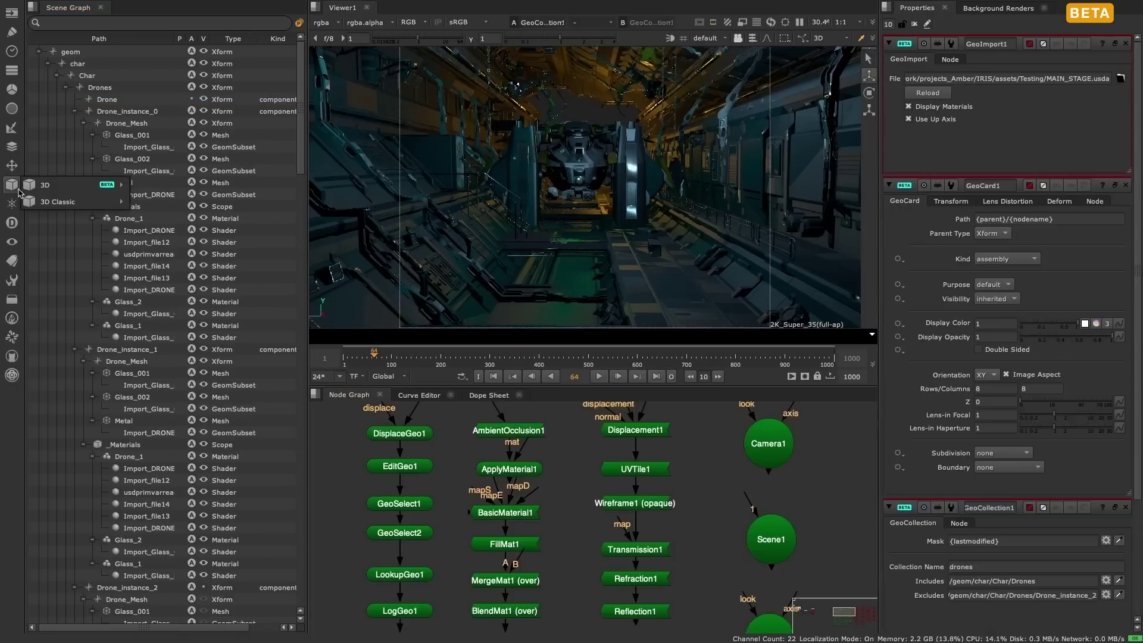
pyautogui.moveTo(90, 185)
pyautogui.moveTo(170, 183)
pyautogui.moveTo(179, 207)
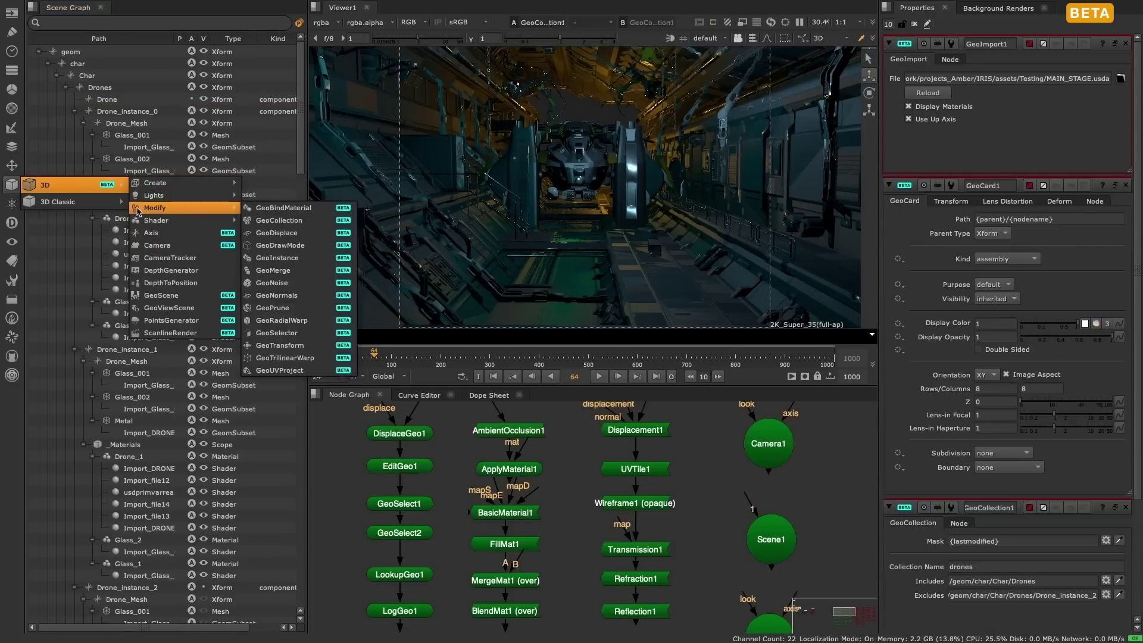
pyautogui.moveTo(109, 207)
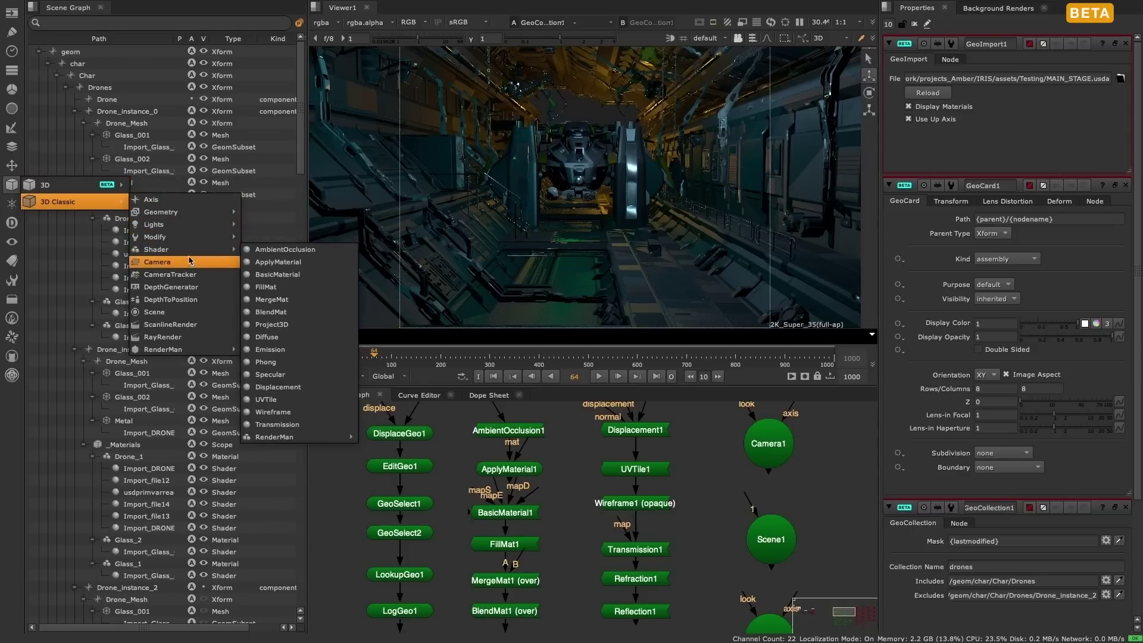
pyautogui.click(356, 484)
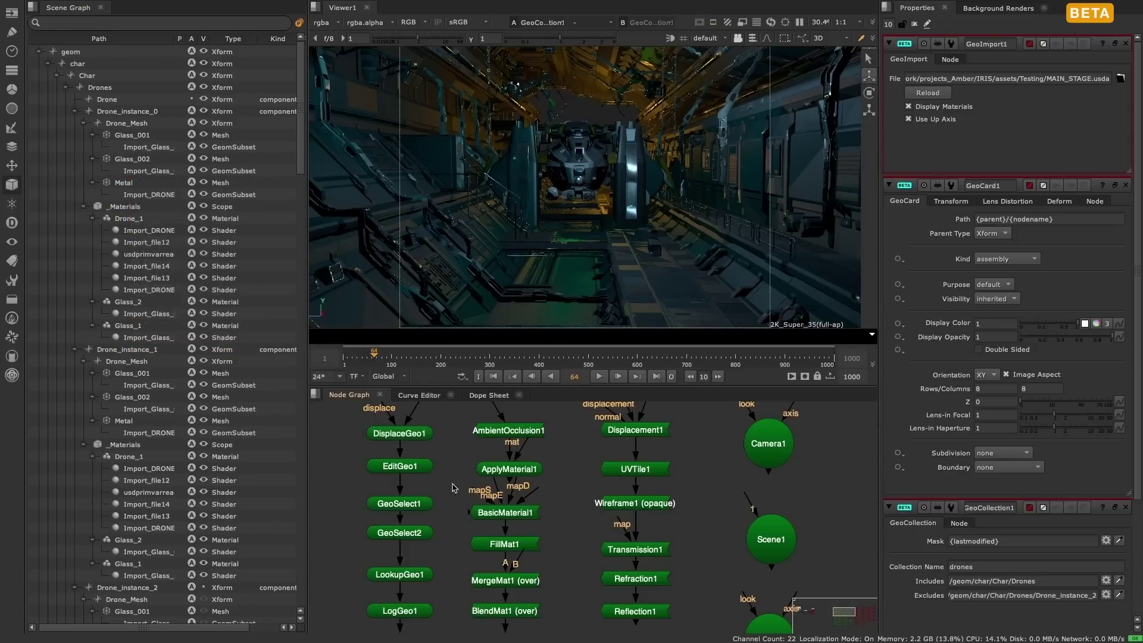
# Pan the Node Graph across to the red new-3D Geo nodes.
pyautogui.moveTo(478, 485); pyautogui.dragTo(416, 430, button='middle')
pyautogui.moveTo(617, 495); pyautogui.dragTo(515, 453, button='middle')
pyautogui.hscroll(3, 516, 457)
pyautogui.hscroll(4, 707, 515)
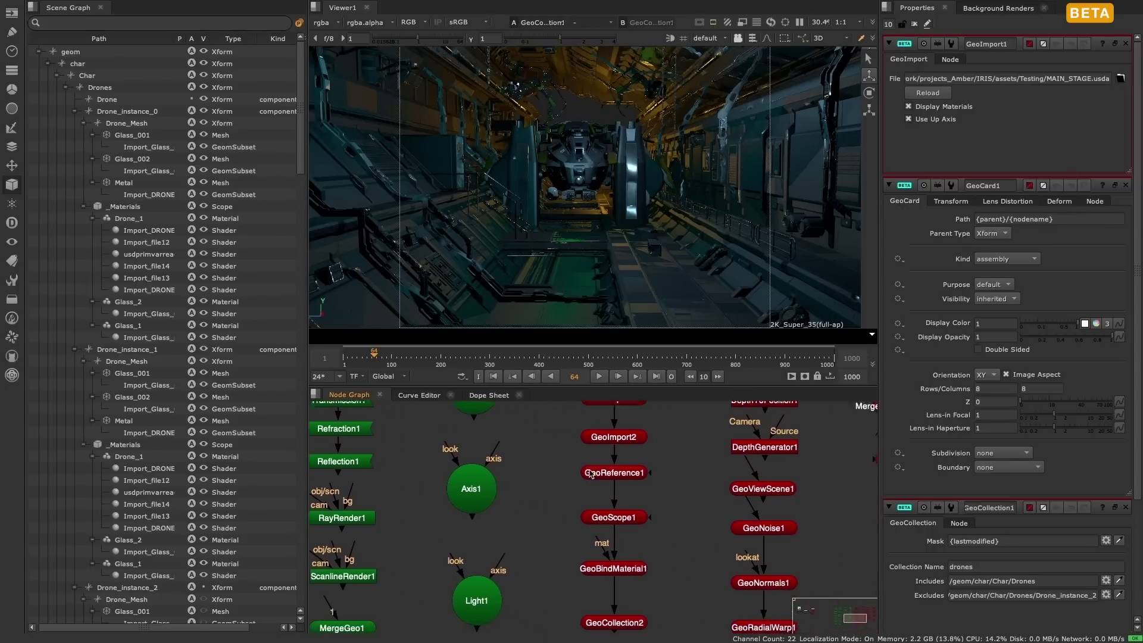
pyautogui.hscroll(1, 769, 537)
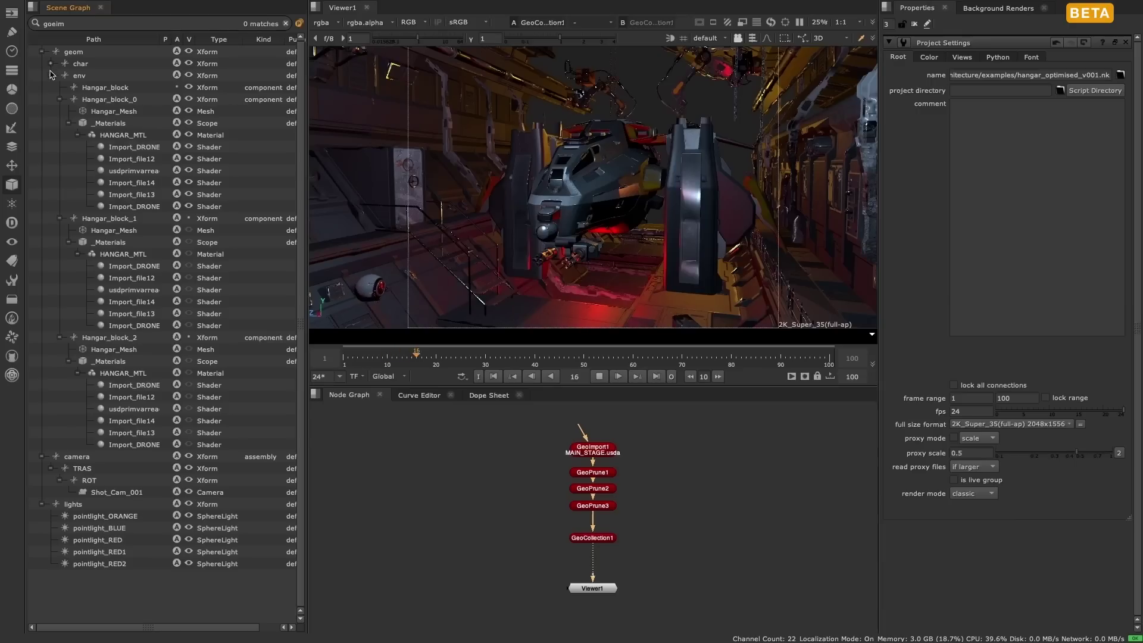
# Collapse the env branch, select the Card prim, and scrub earlier frames to cache them.
pyautogui.click(51, 75)
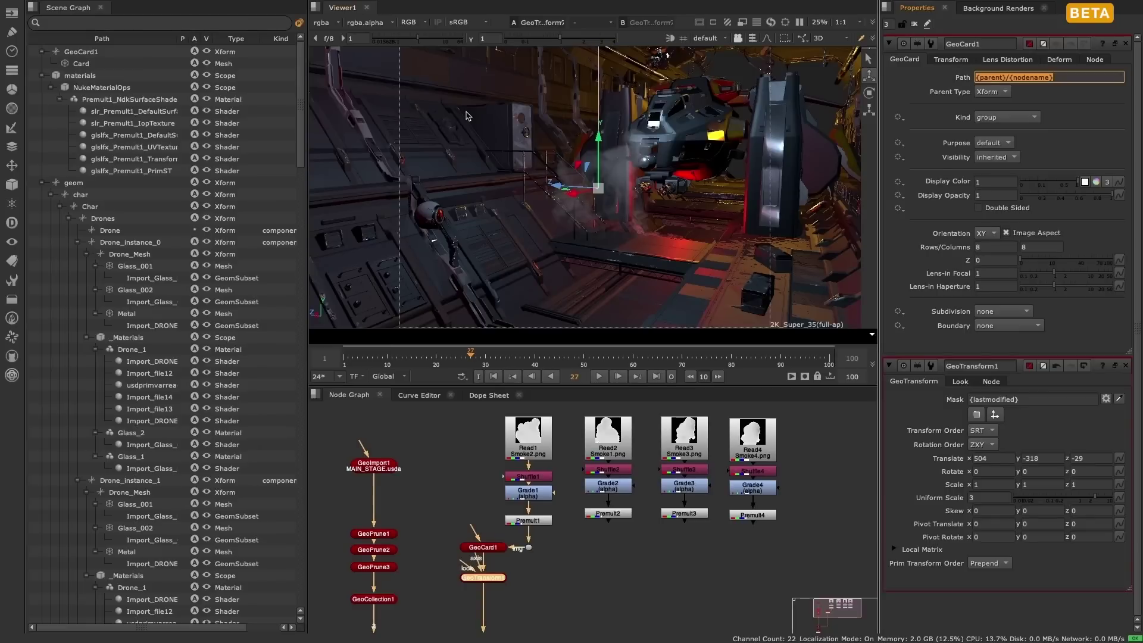
pyautogui.click(618, 172)
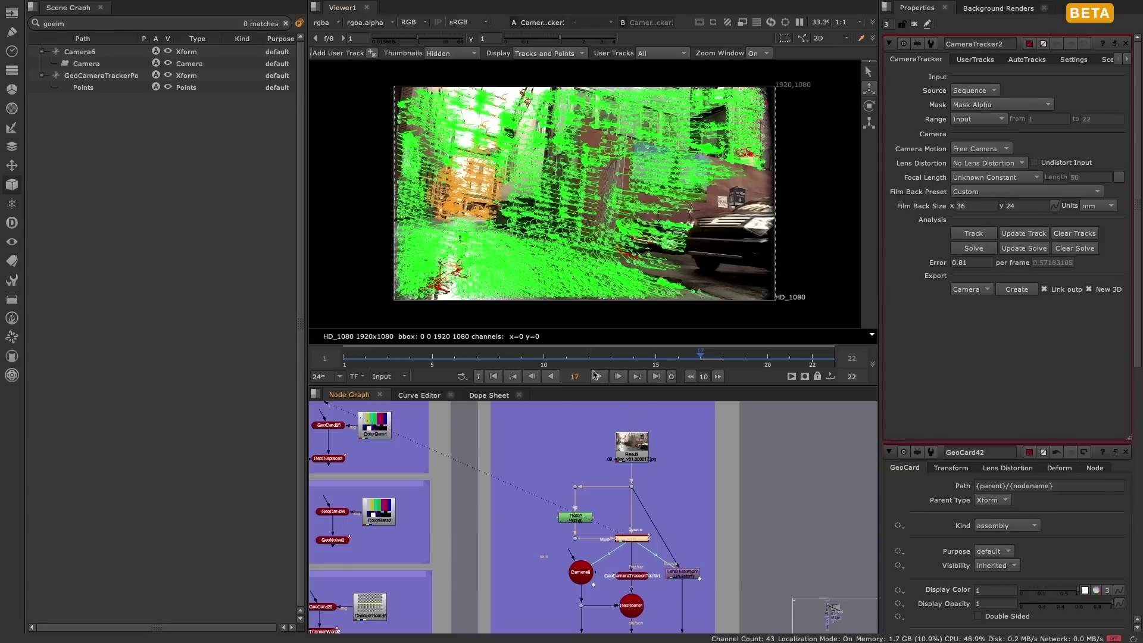
pyautogui.moveTo(395, 356); pyautogui.dragTo(703, 347)
# Show the GeoScene1 camera-tracker point cloud in 3D at frame 1, with the viewer maximized.
pyautogui.moveTo(650, 598); pyautogui.dragTo(650, 553, button='middle')
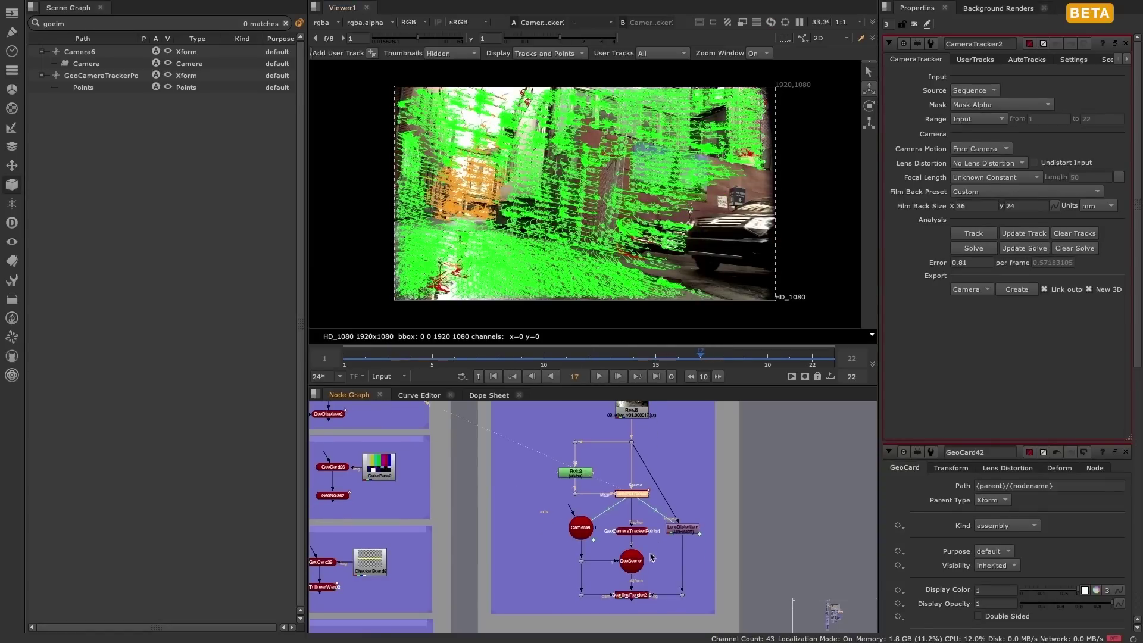
pyautogui.click(634, 595)
pyautogui.click(631, 563)
pyautogui.press('1')
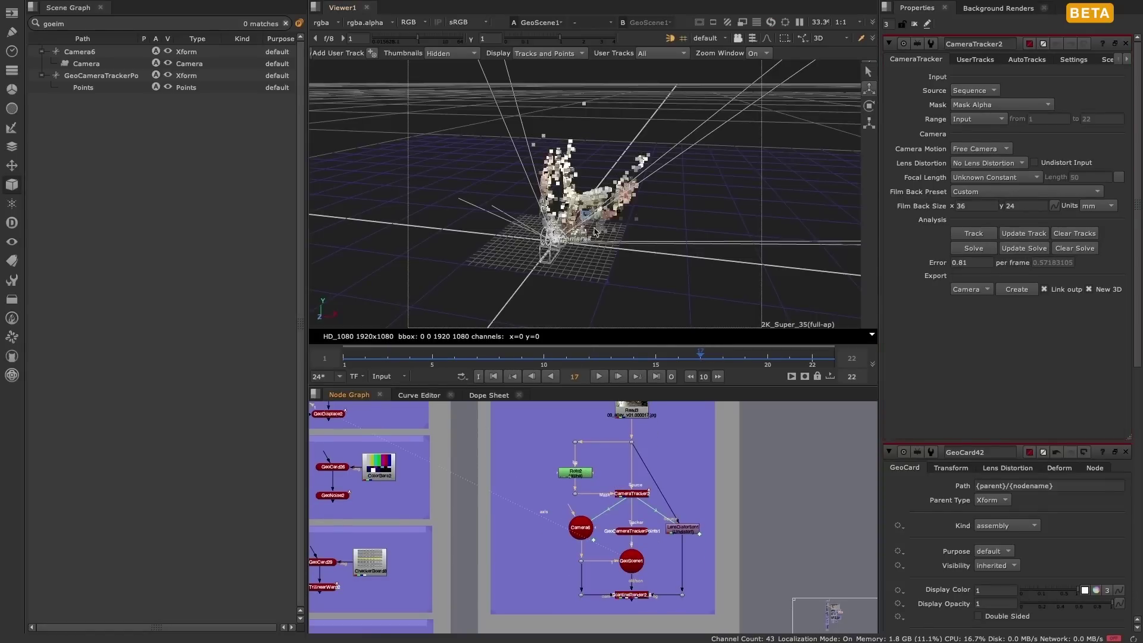
pyautogui.moveTo(410, 360); pyautogui.dragTo(521, 355)
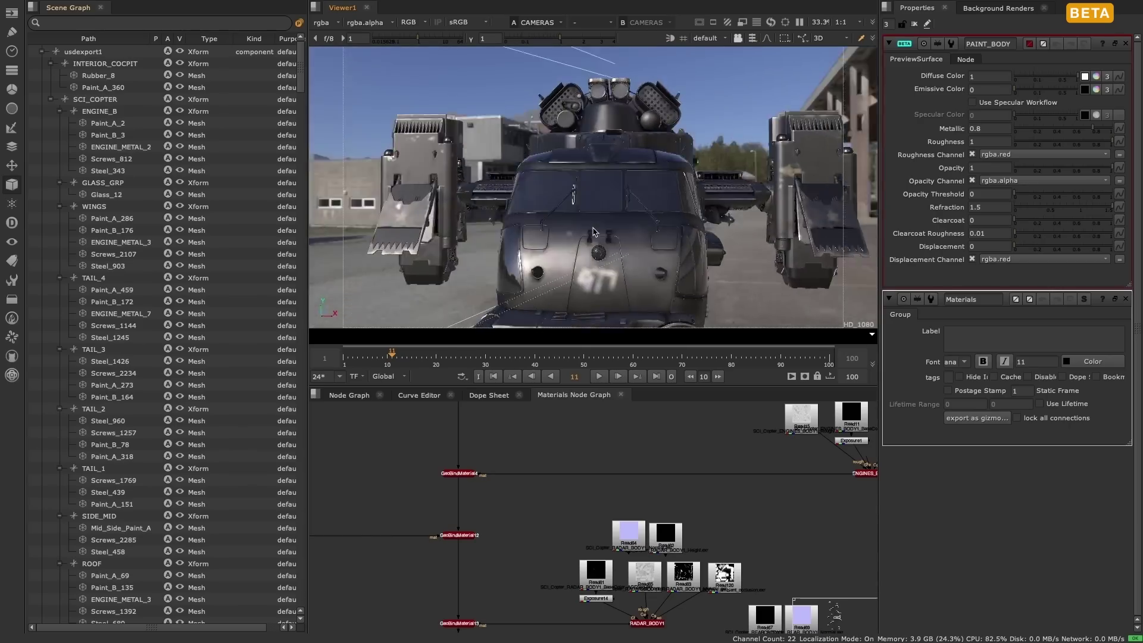
pyautogui.keyDown('ctrl'); pyautogui.moveTo(592, 232); pyautogui.dragTo(608, 279); pyautogui.keyUp('ctrl')
pyautogui.press('space')
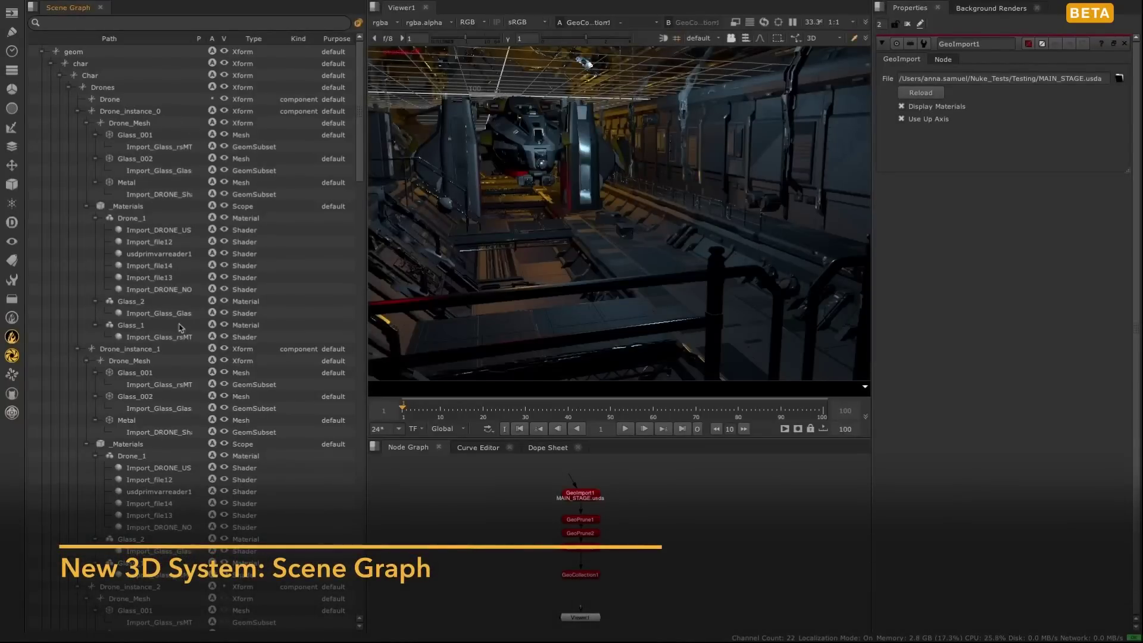
# Select Glass_2, pointlight_RED, Paint_A_459, ENGINE_METAL_754 and Paint_B_172, then move instances to x≈52.5.
pyautogui.scroll(-10, 359, 95)
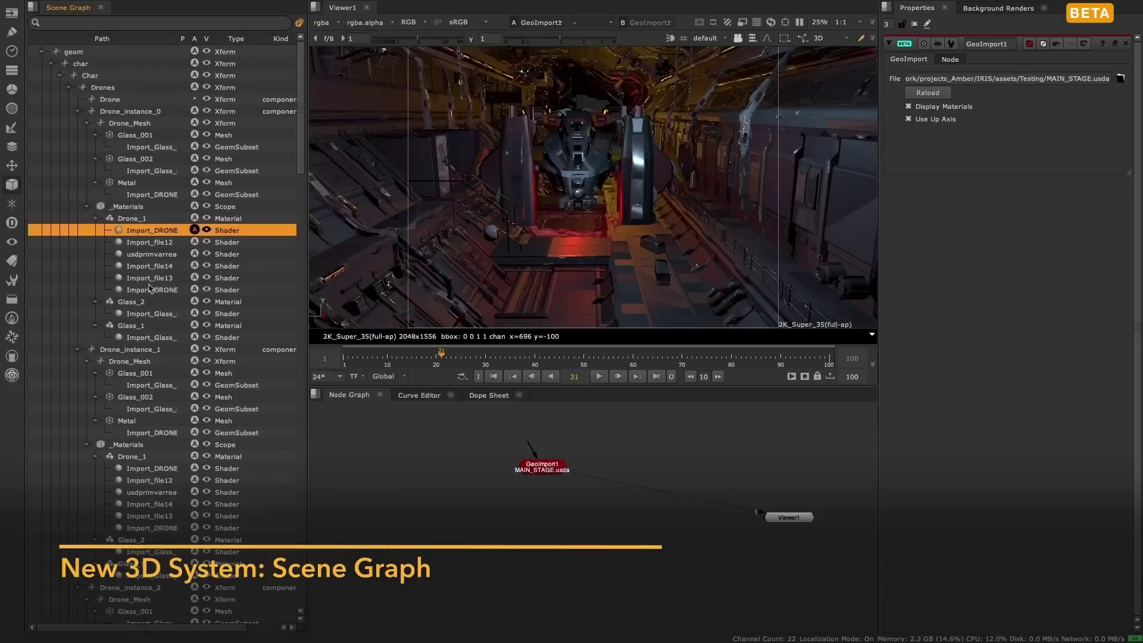
pyautogui.keyDown('shift'); pyautogui.click(162, 289); pyautogui.keyUp('shift')
pyautogui.click(158, 302)
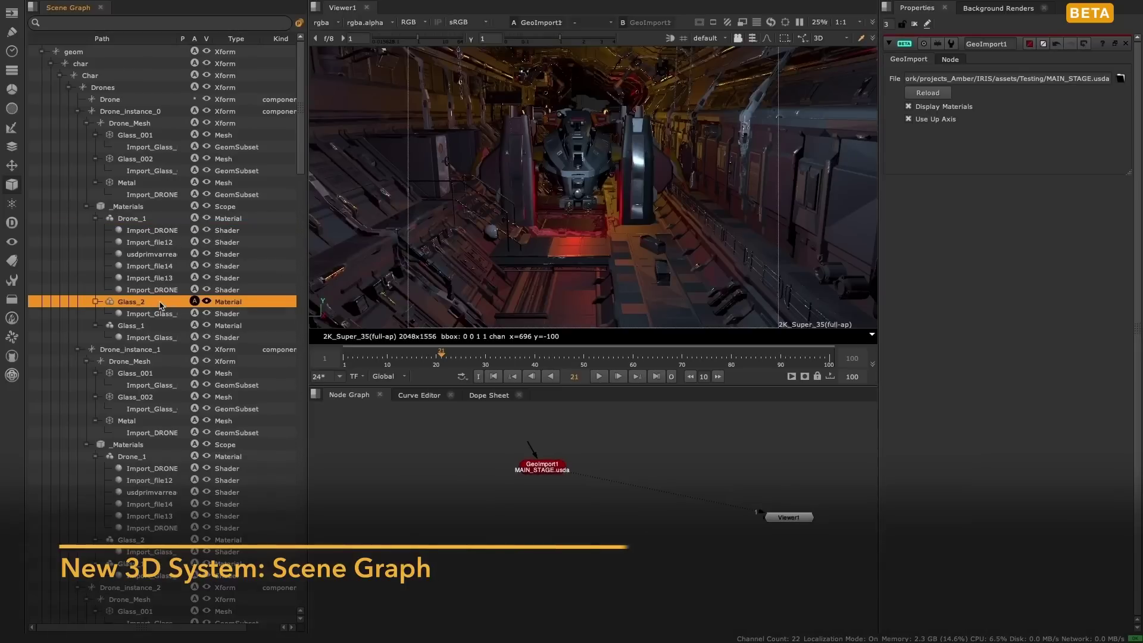
pyautogui.click(51, 64)
pyautogui.click(149, 540)
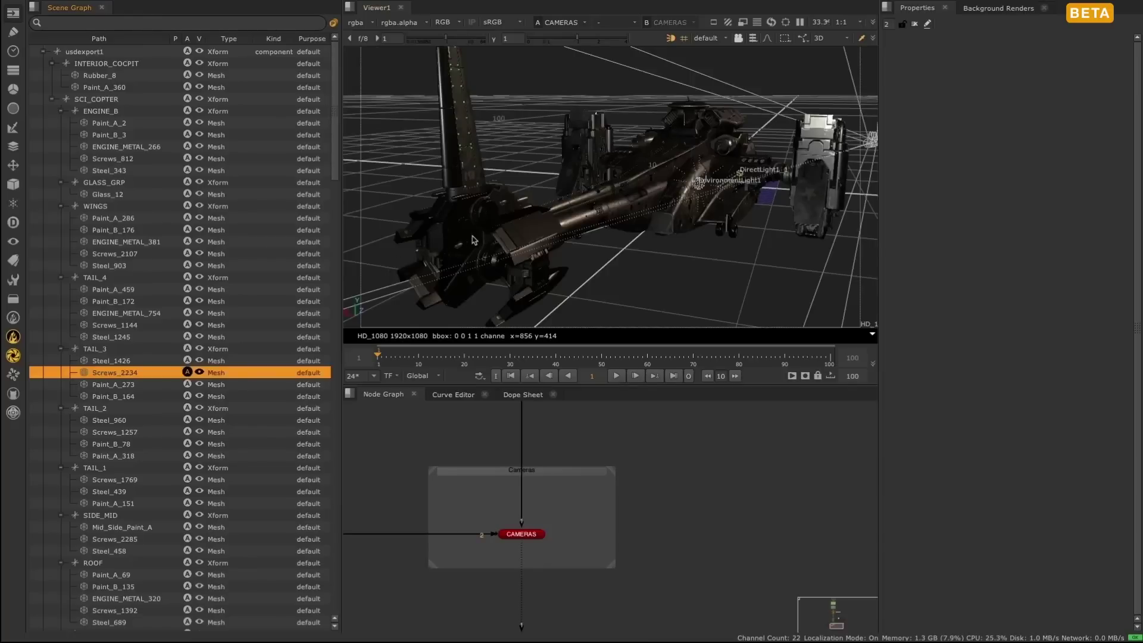
pyautogui.click(475, 240)
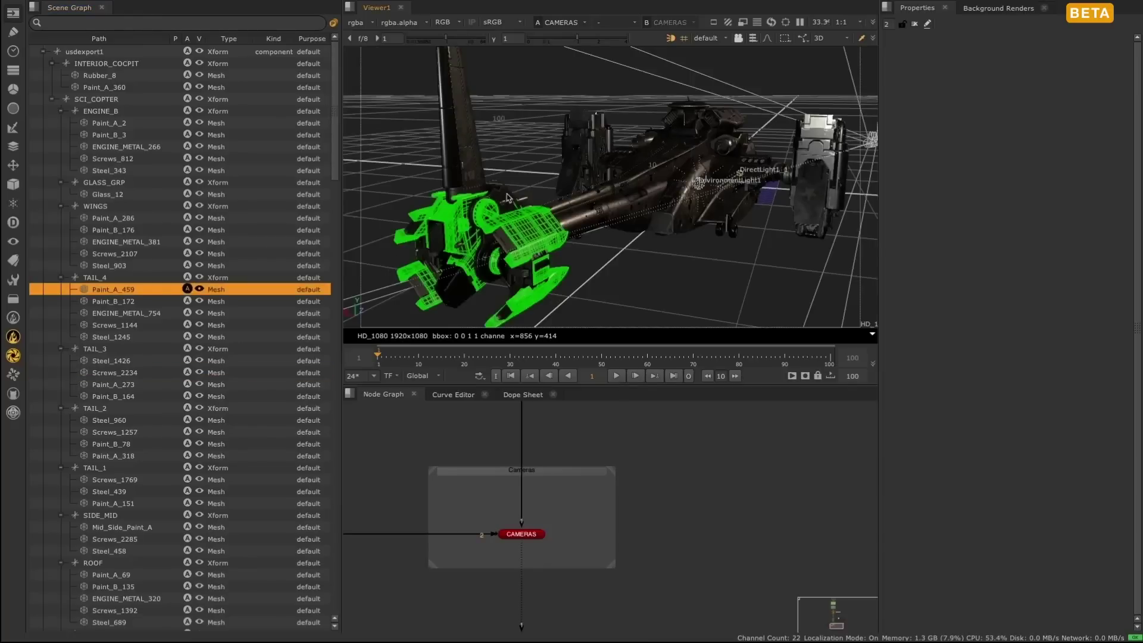
pyautogui.click(499, 240)
pyautogui.click(458, 291)
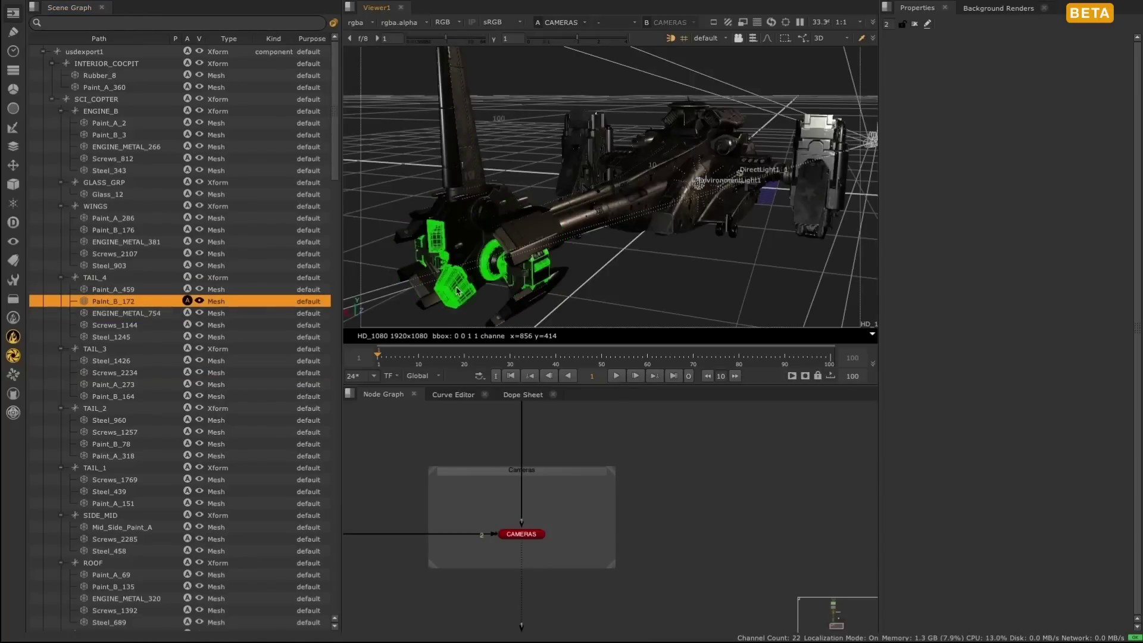
pyautogui.click(399, 241)
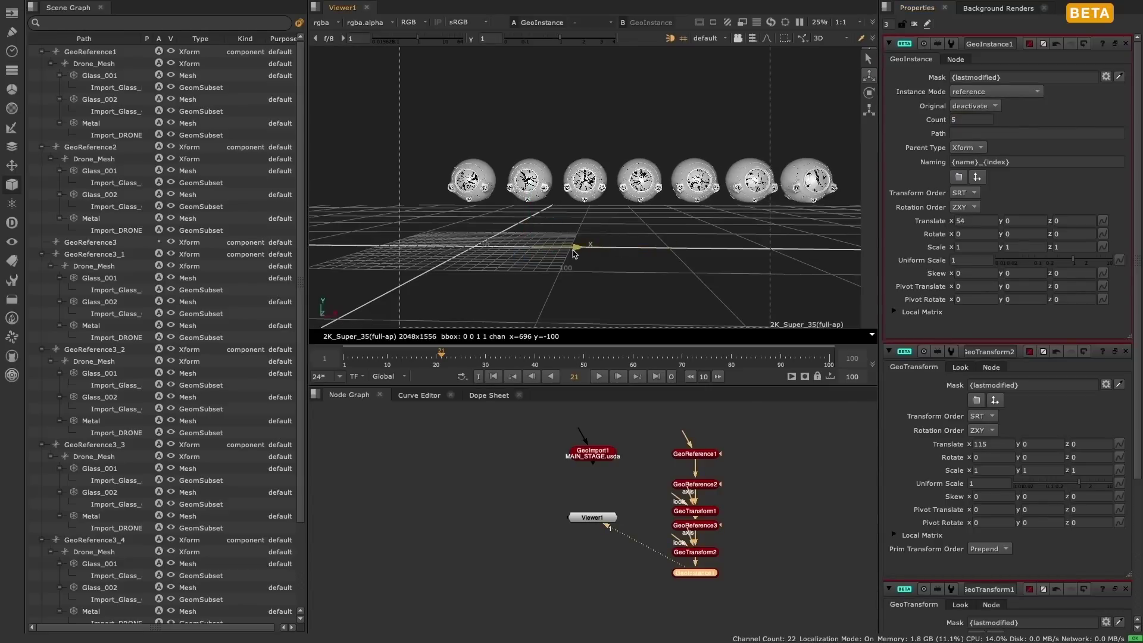
pyautogui.moveTo(573, 250); pyautogui.dragTo(534, 210)
pyautogui.click(868, 91)
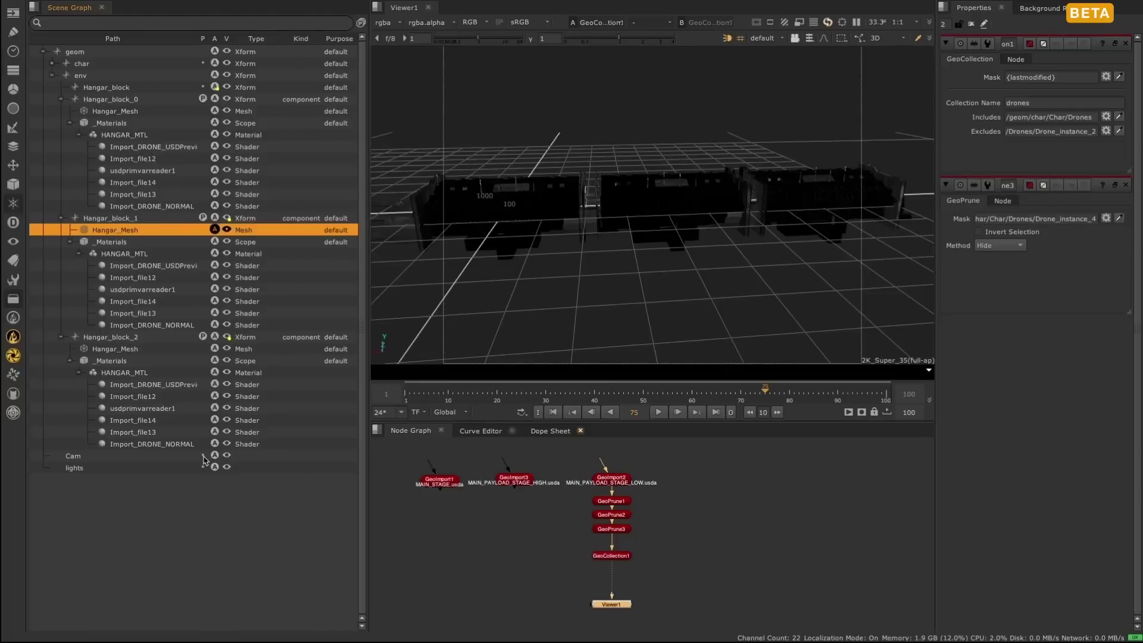
# Unload and reload the Hangar_block_0, 1 and 2 payloads, then expand Hangar_block.
pyautogui.click(203, 337)
pyautogui.click(203, 218)
pyautogui.click(203, 99)
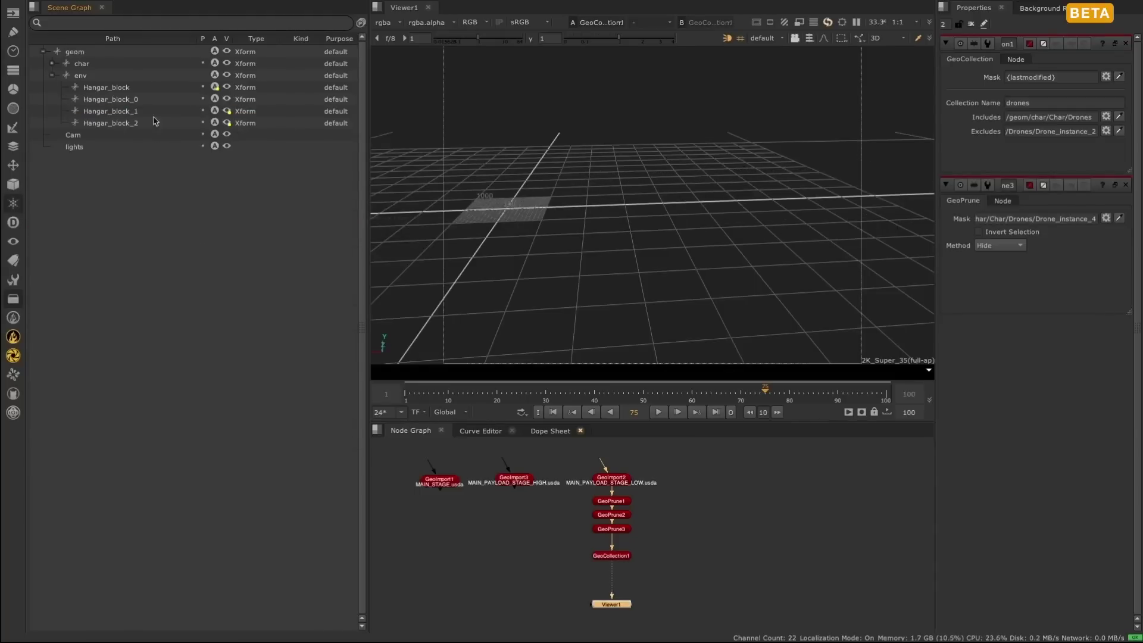
pyautogui.click(202, 99)
pyautogui.click(202, 230)
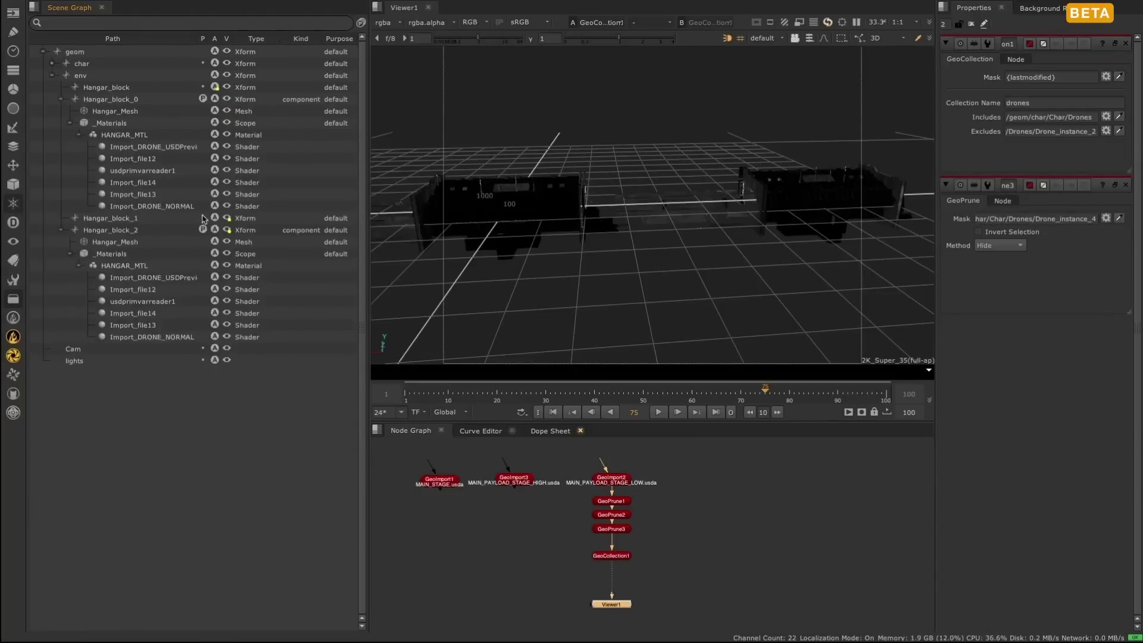
pyautogui.click(203, 218)
pyautogui.click(361, 23)
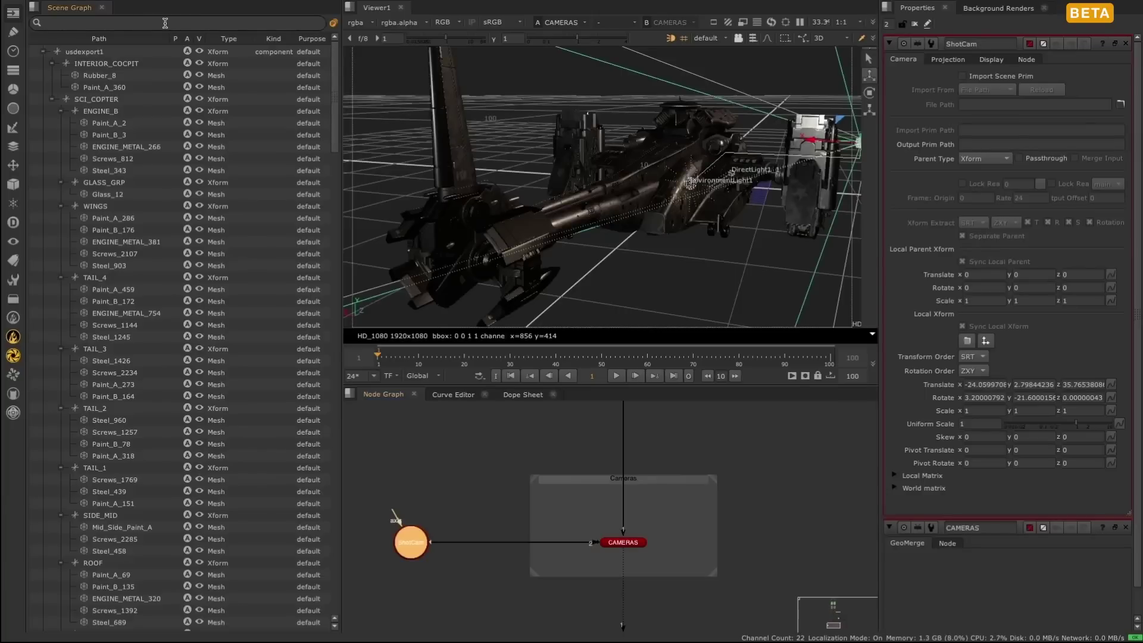
# Search the Scene Graph for 'engine' and step to match 6, ENGINE_METAL_636.
pyautogui.click(165, 23)
pyautogui.write('engine')
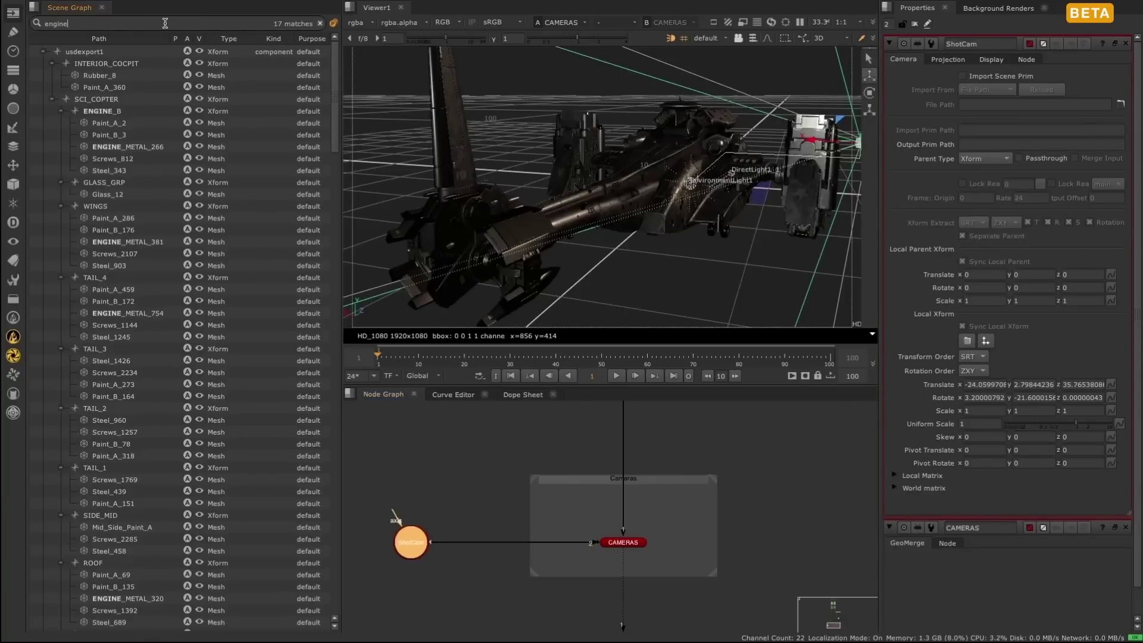
pyautogui.press('Return')
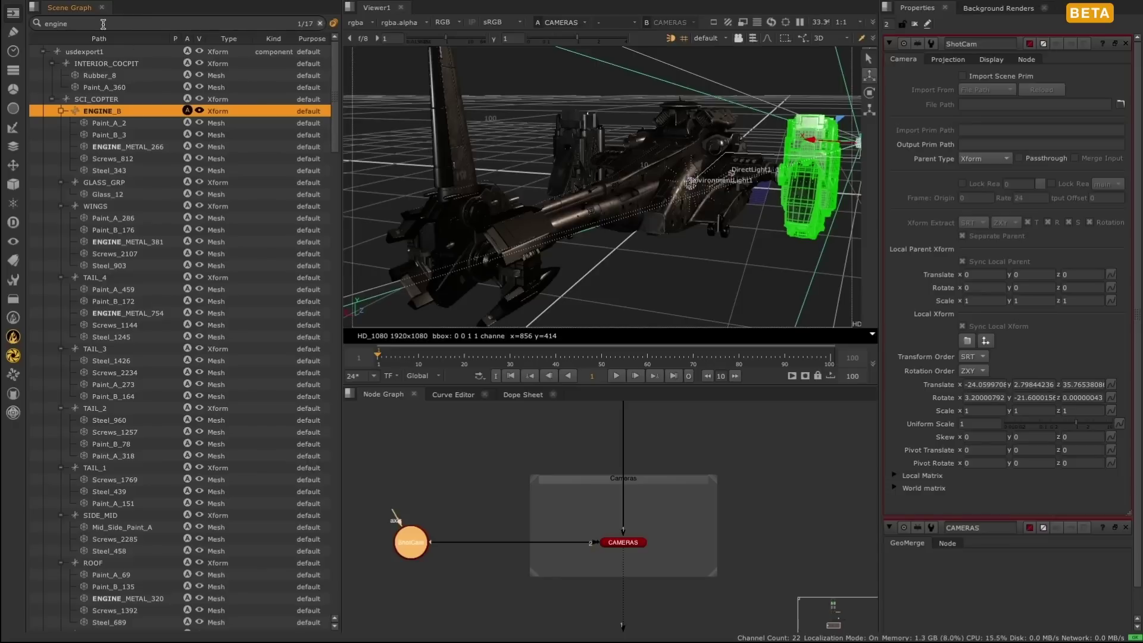
pyautogui.press('Return')
pyautogui.press('Return')
pyautogui.press('Return')
pyautogui.press('Return')
pyautogui.press('Return')
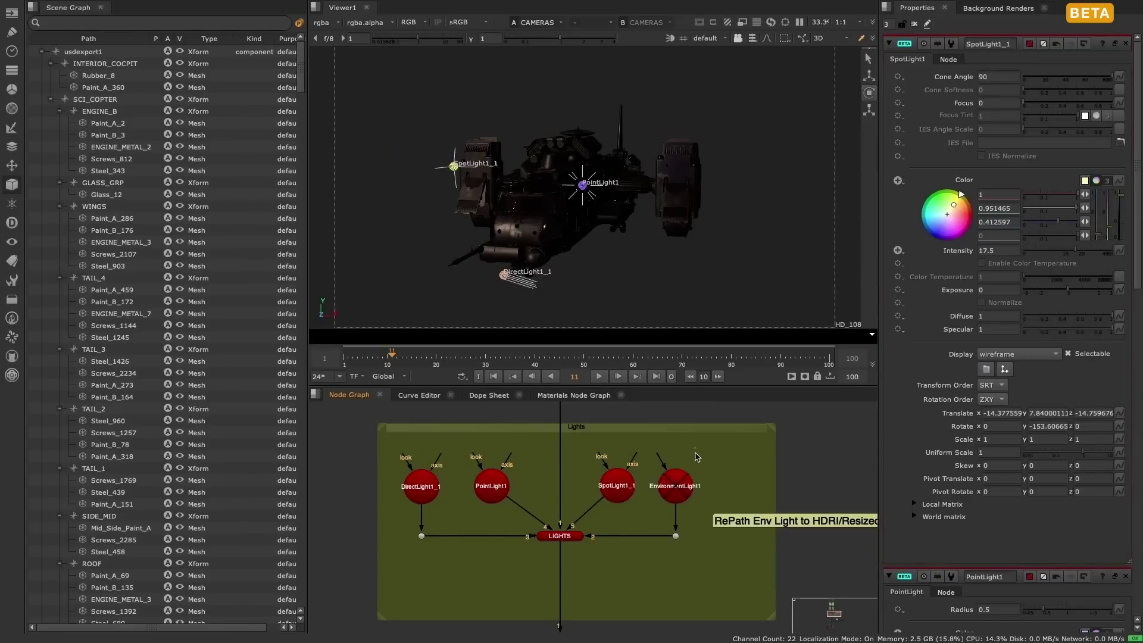
# Enable EnvironmentLight1 from its properties and deselect it to reveal the parking-lot HDRI.
pyautogui.doubleClick(689, 494)
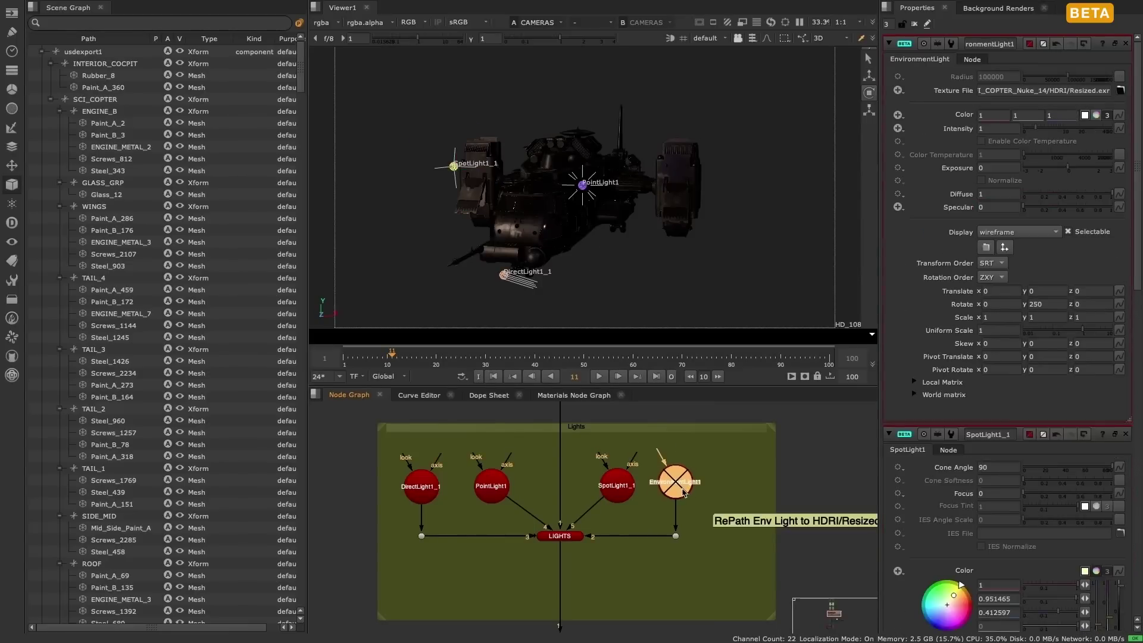
pyautogui.press('d')
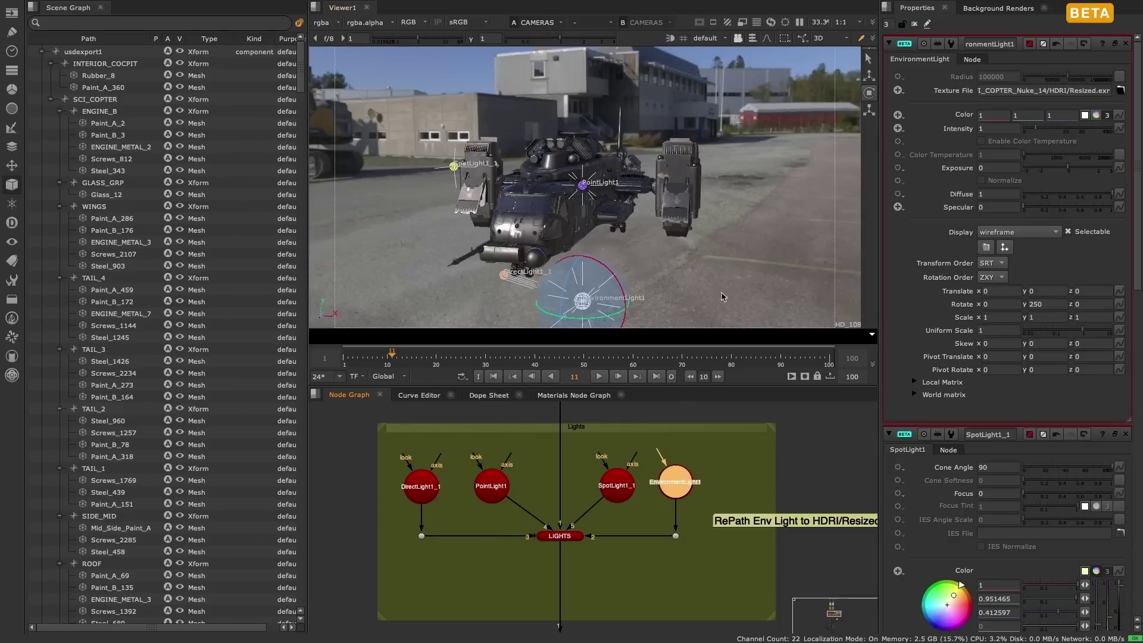
pyautogui.click(741, 269)
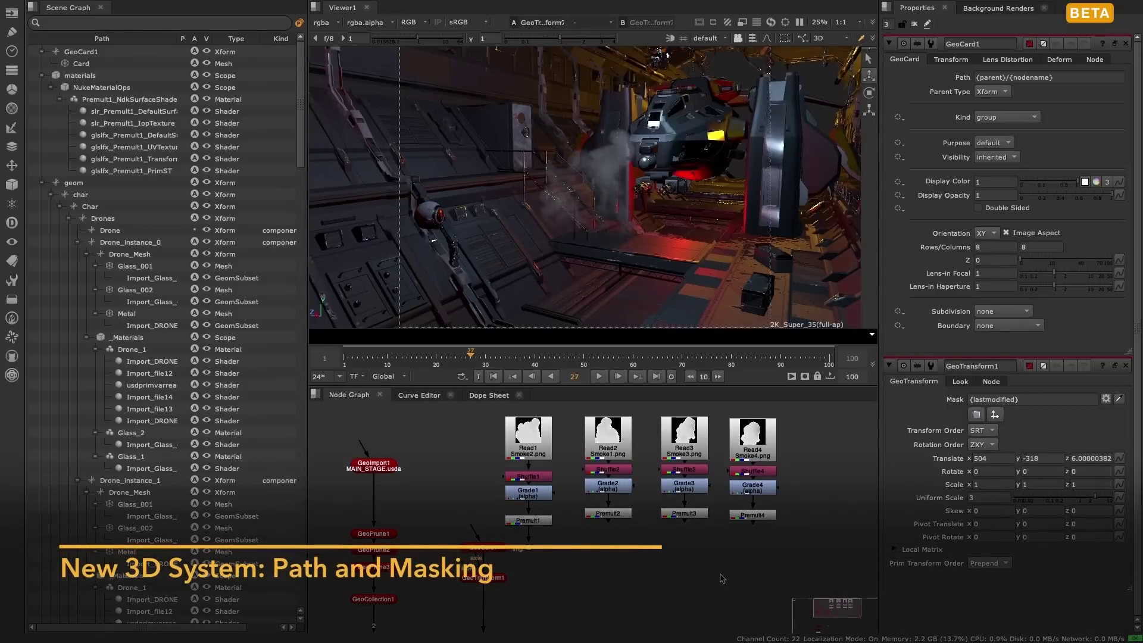
# Check GeoCard1's Path, then slide GeoTransform1's smoke card along z to -29.
pyautogui.click(1080, 78)
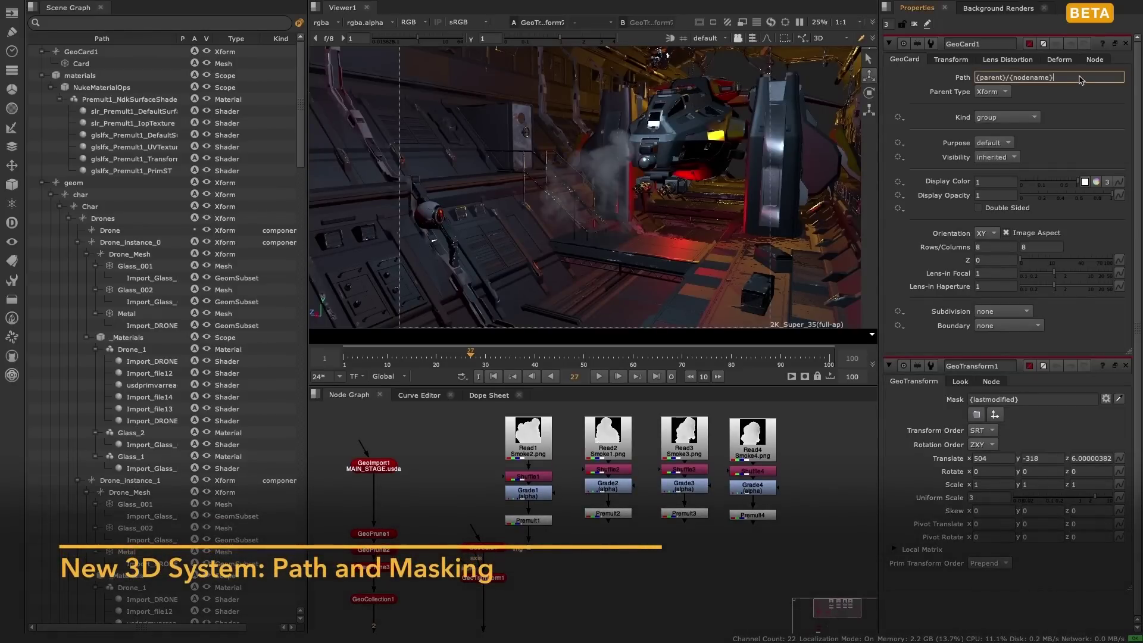
pyautogui.click(1091, 129)
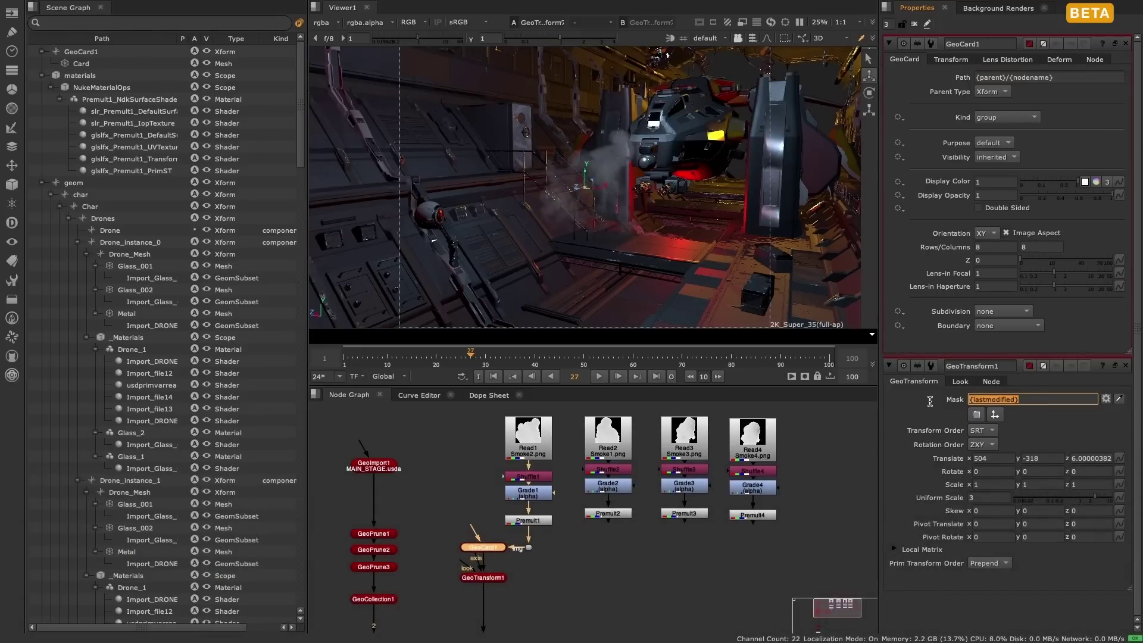
pyautogui.click(1062, 430)
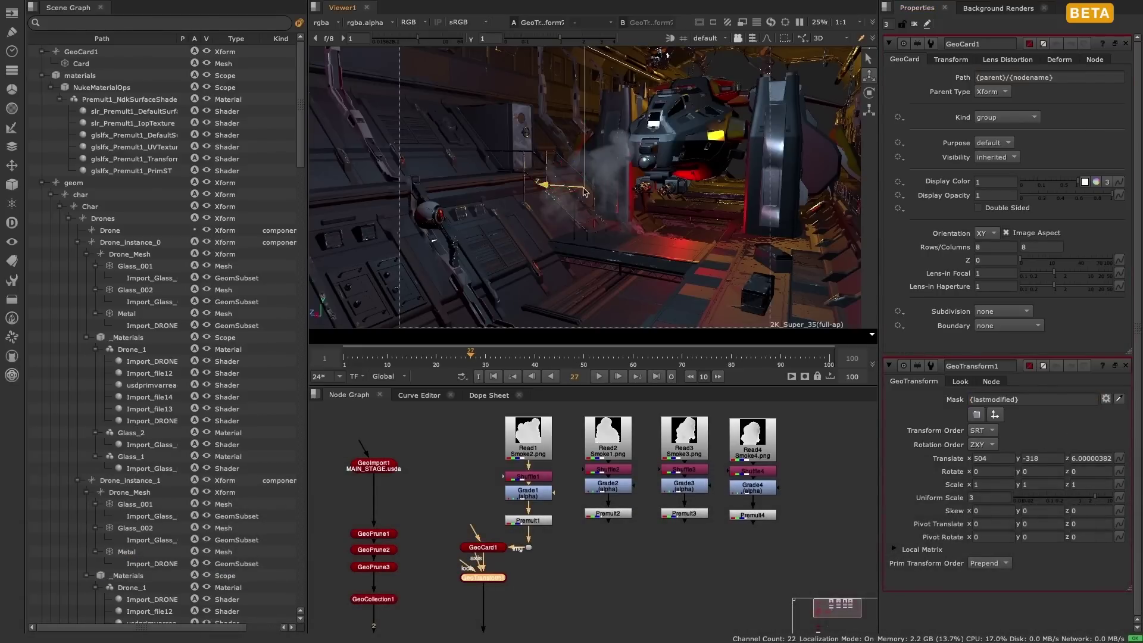
pyautogui.moveTo(587, 193); pyautogui.dragTo(588, 194)
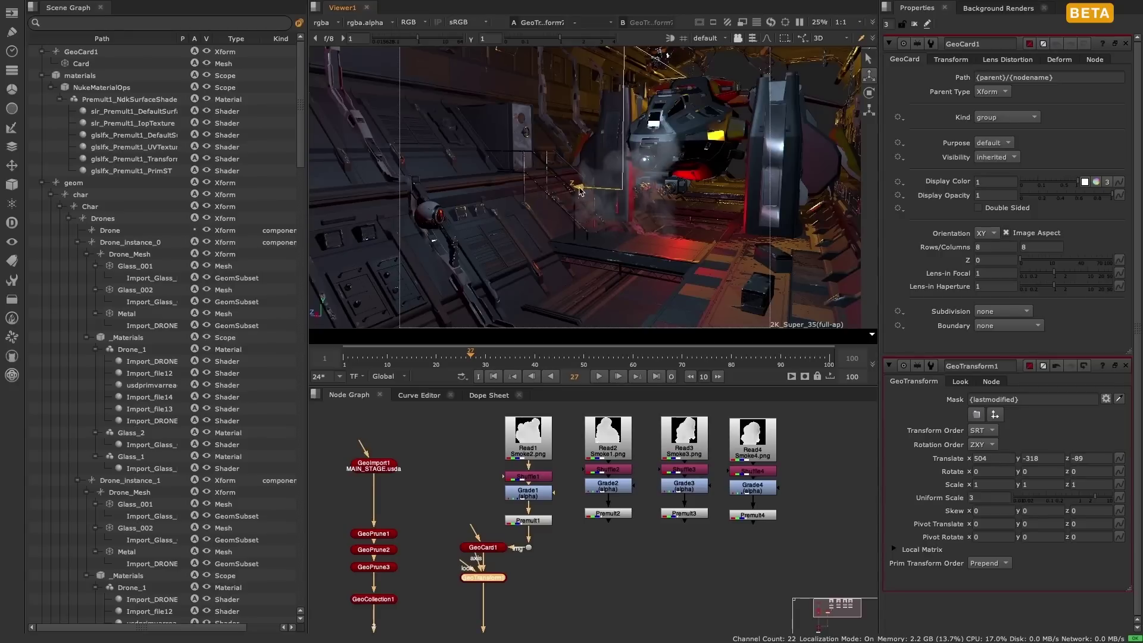
pyautogui.moveTo(512, 179); pyautogui.dragTo(573, 202)
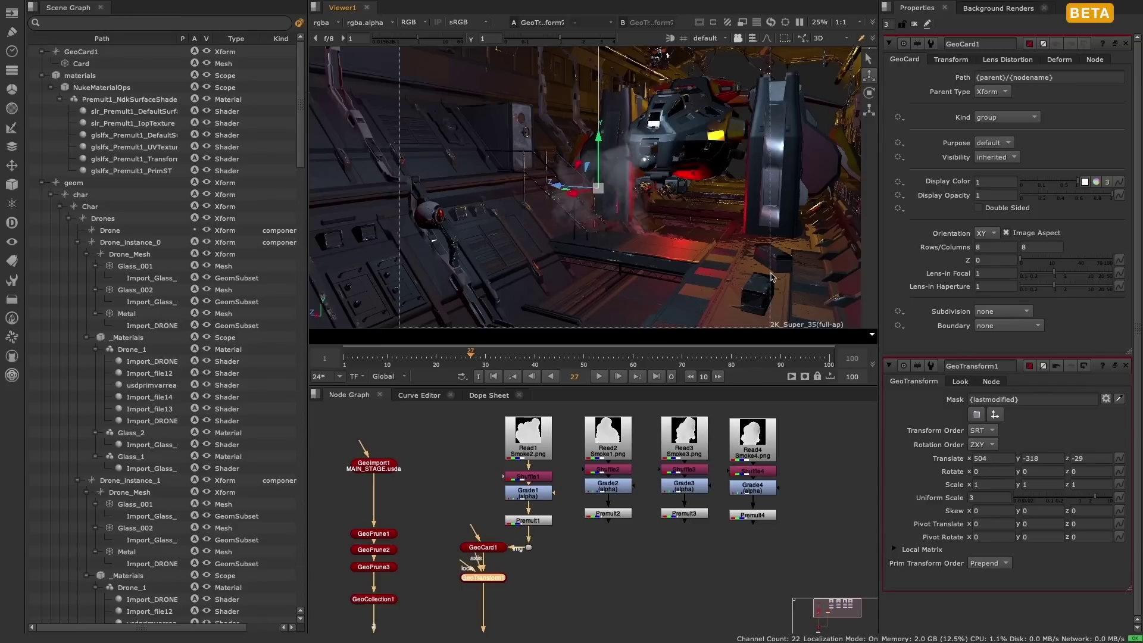
# Inspect GeoCard1's Path value and the Card mesh, leaving the Path unchanged.
pyautogui.click(1054, 77)
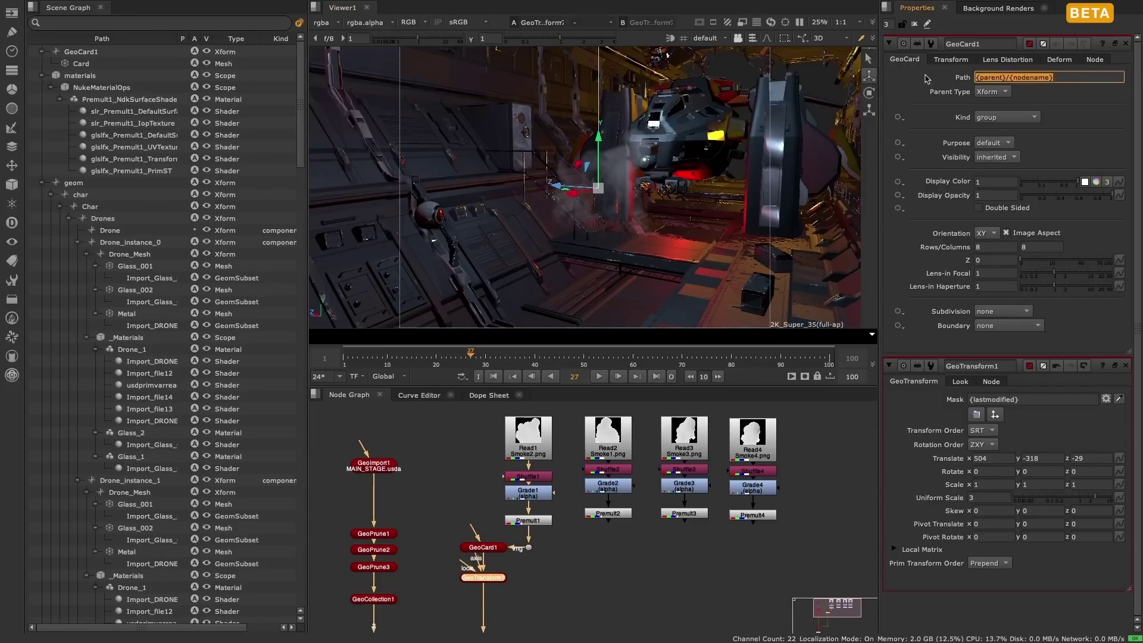
pyautogui.click(618, 173)
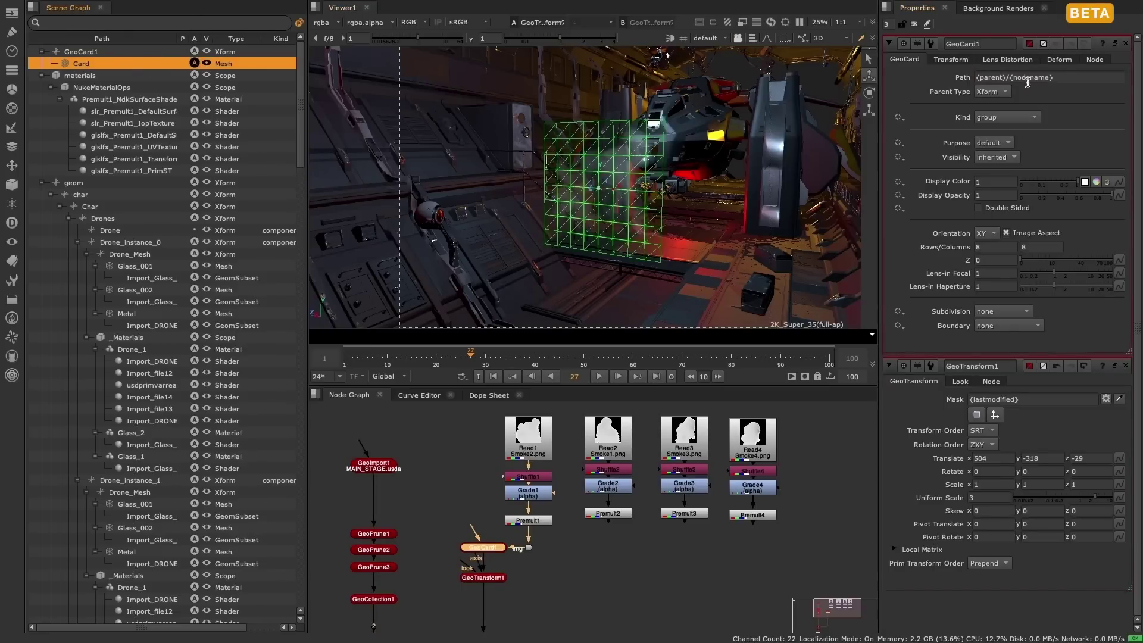
pyautogui.click(982, 77)
pyautogui.click(1084, 114)
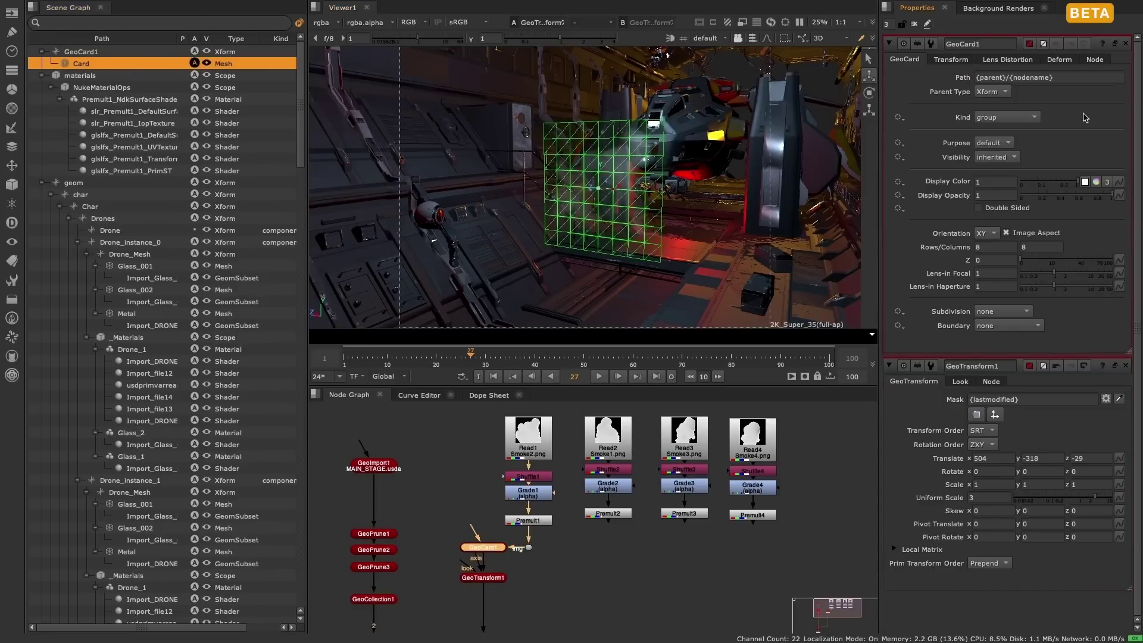
# Paste a copy of the GeoCard/GeoTransform pair below the originals and bend the Premult2 pipe.
pyautogui.click(772, 268)
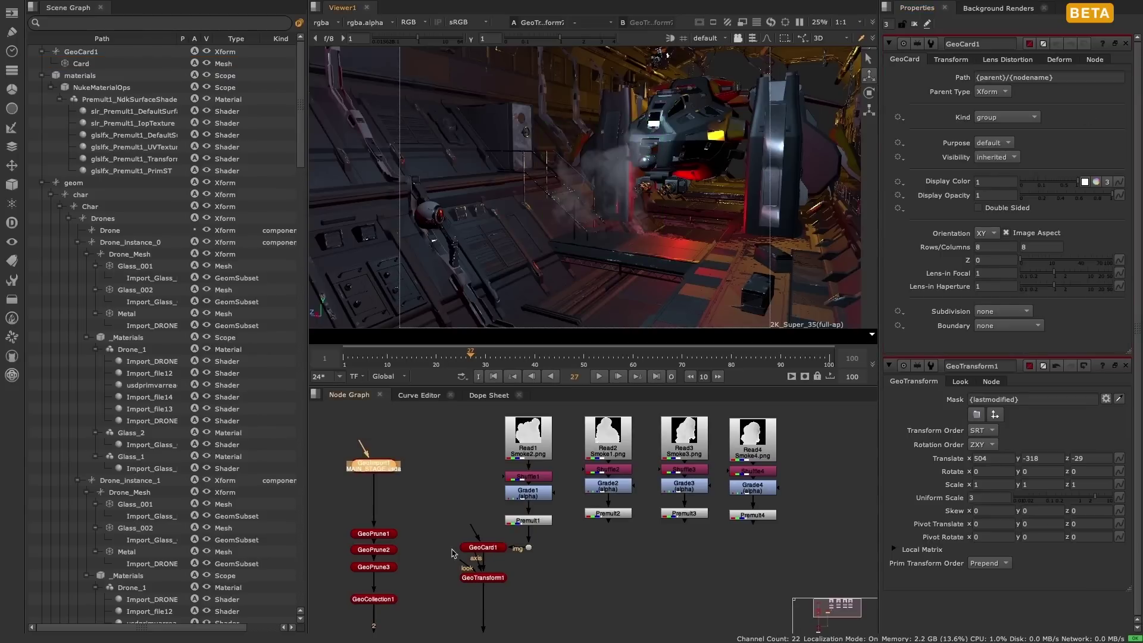
pyautogui.moveTo(442, 525); pyautogui.dragTo(519, 599)
pyautogui.hotkey('ctrl', 'v')
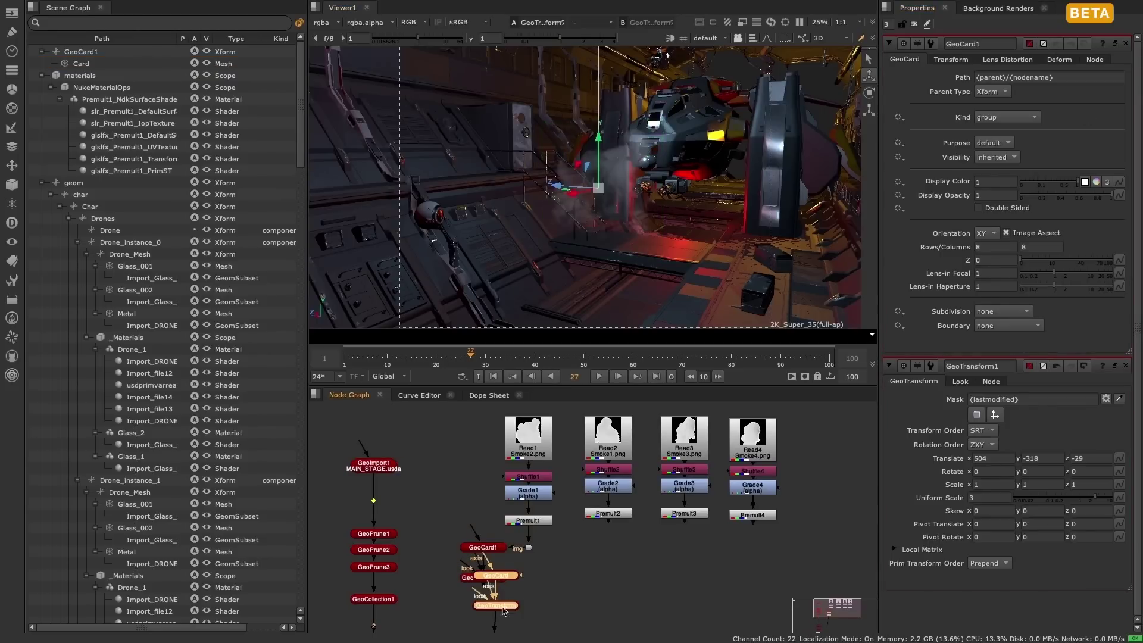
pyautogui.moveTo(528, 573); pyautogui.dragTo(528, 528, button='middle')
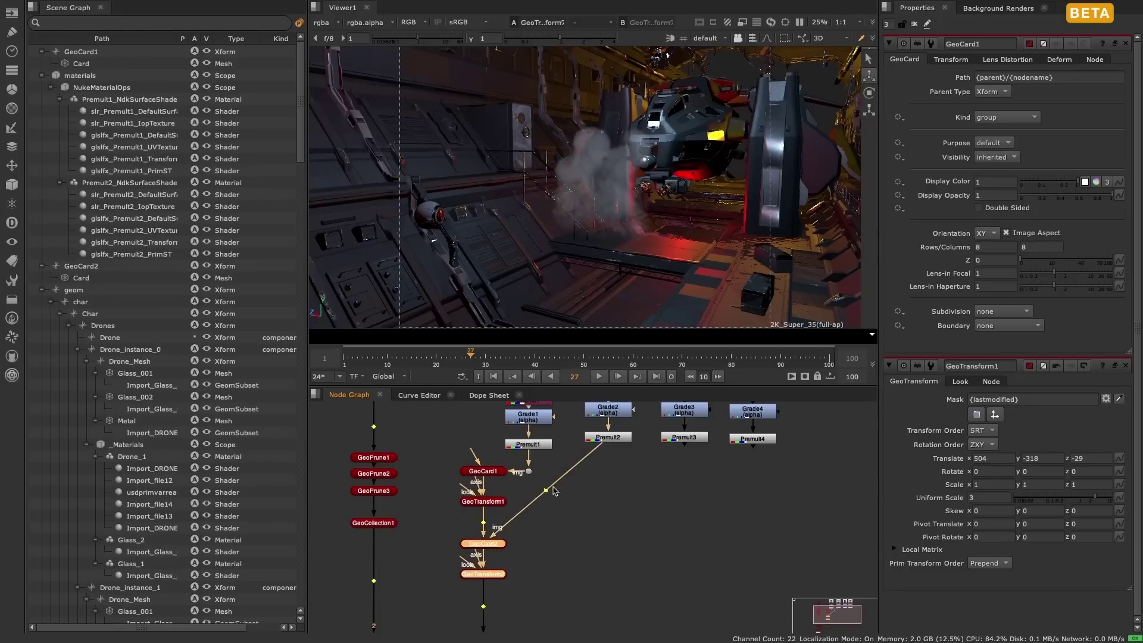
pyautogui.keyDown('ctrl'); pyautogui.moveTo(549, 489); pyautogui.dragTo(607, 544); pyautogui.keyUp('ctrl')
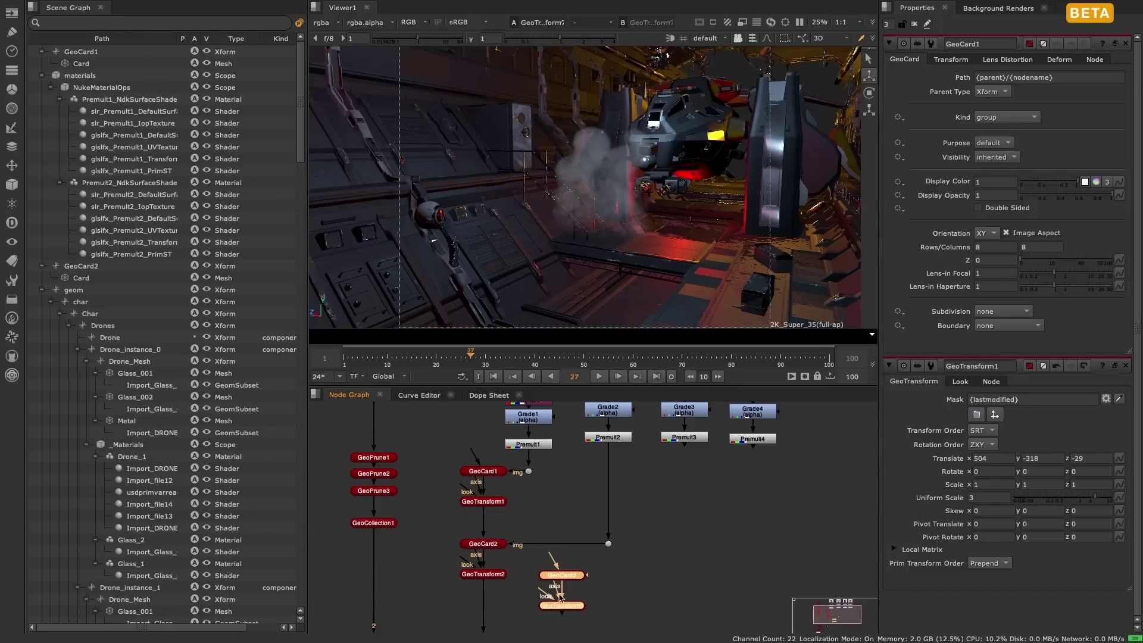
# Insert GeoCard3/GeoTransform3 below GeoTransform2, fed by Premult3 with a bend point.
pyautogui.moveTo(559, 595)
pyautogui.mouseDown()
pyautogui.moveTo(483, 619)
pyautogui.moveTo(501, 549)
pyautogui.moveTo(669, 437)
pyautogui.mouseUp()
pyautogui.moveTo(509, 543); pyautogui.dragTo(677, 438)
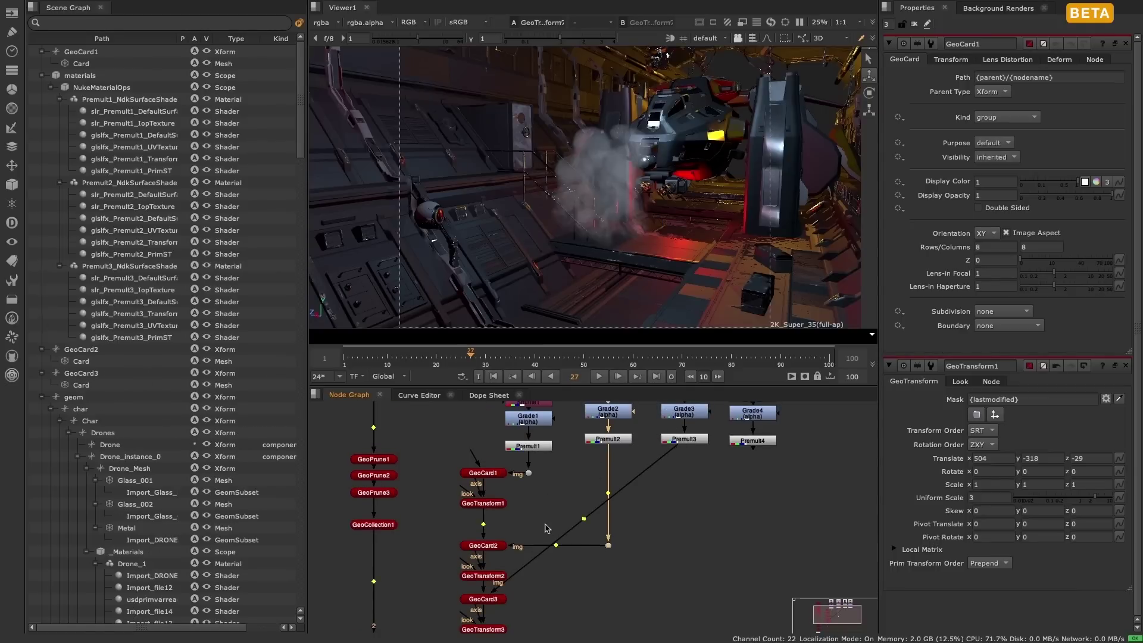
pyautogui.keyDown('ctrl'); pyautogui.moveTo(584, 519); pyautogui.dragTo(684, 605); pyautogui.keyUp('ctrl')
# Move GeoMerge1 down, insert GeoCard4/GeoTransform4 below GeoTransform3, and feed Premult4 into GeoCard4.
pyautogui.moveTo(570, 611); pyautogui.dragTo(536, 566, button='middle')
pyautogui.moveTo(526, 624); pyautogui.dragTo(381, 621)
pyautogui.click(547, 581)
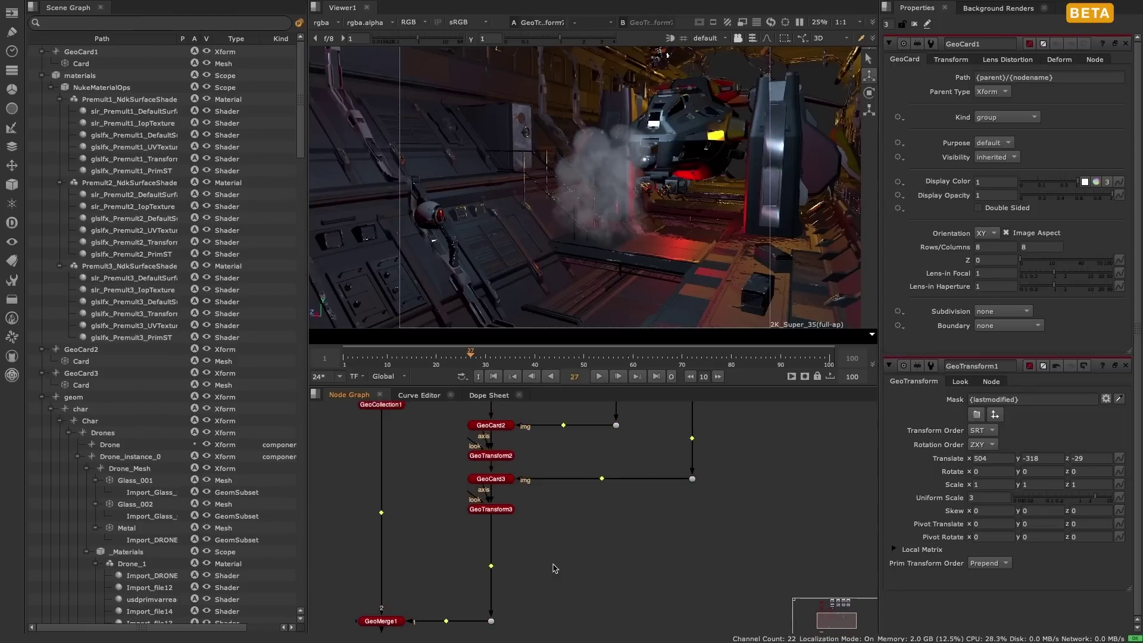
pyautogui.hotkey('ctrl', 'v')
pyautogui.moveTo(559, 576); pyautogui.dragTo(502, 537)
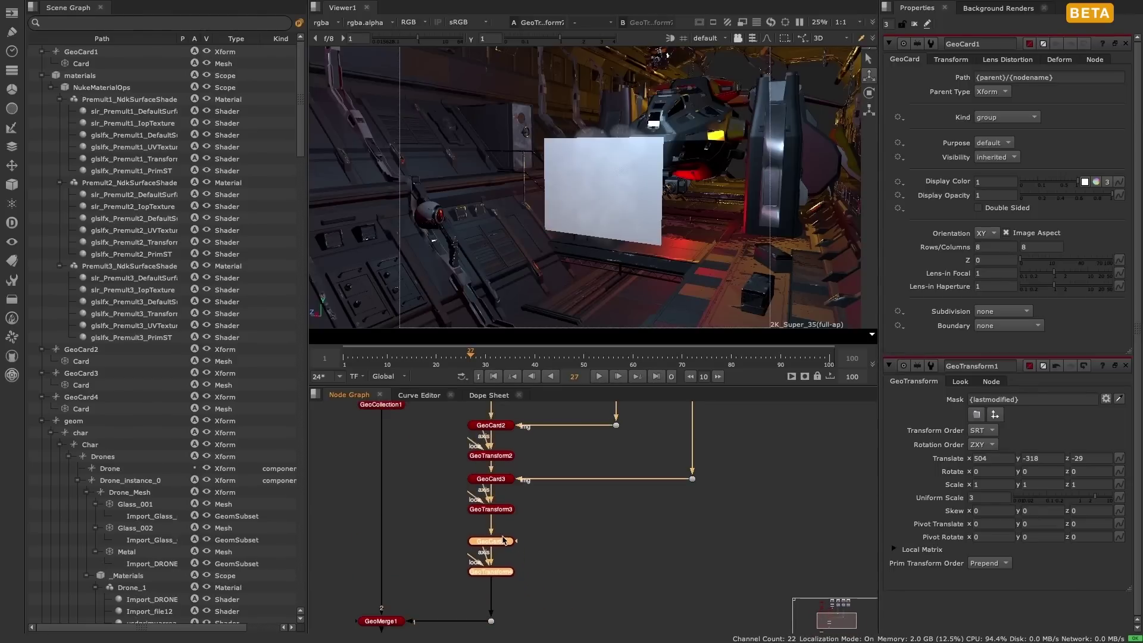
pyautogui.click(592, 536)
pyautogui.moveTo(622, 528); pyautogui.dragTo(543, 575, button='middle')
pyautogui.scroll(-3, 542, 574)
pyautogui.scroll(2, 542, 574)
pyautogui.moveTo(459, 590); pyautogui.dragTo(661, 406)
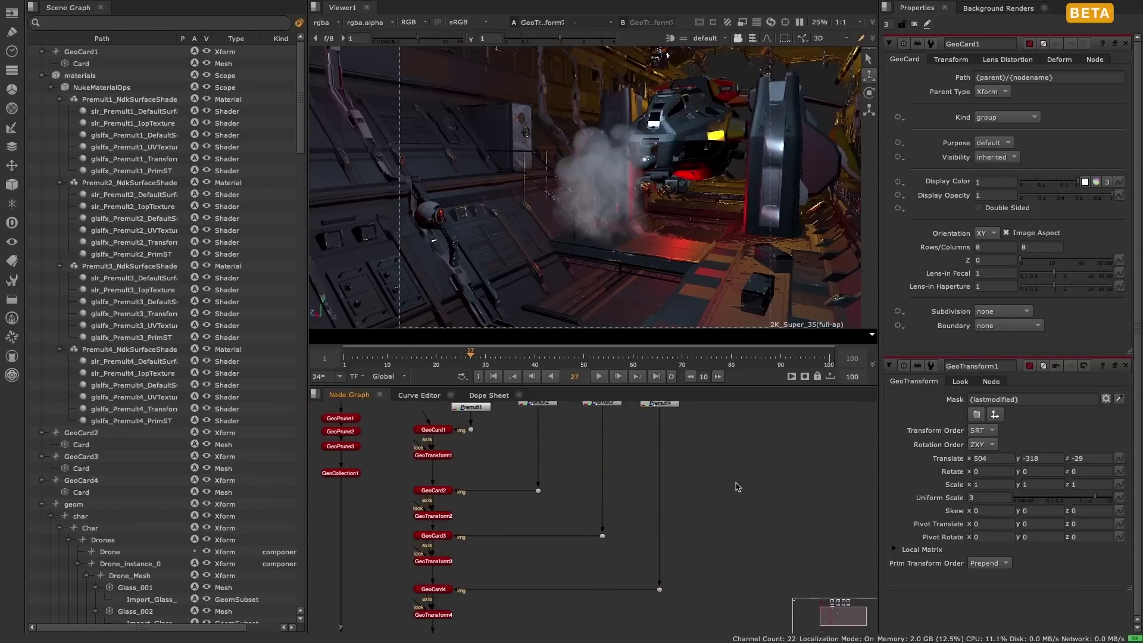
pyautogui.moveTo(737, 482); pyautogui.dragTo(753, 513, button='middle')
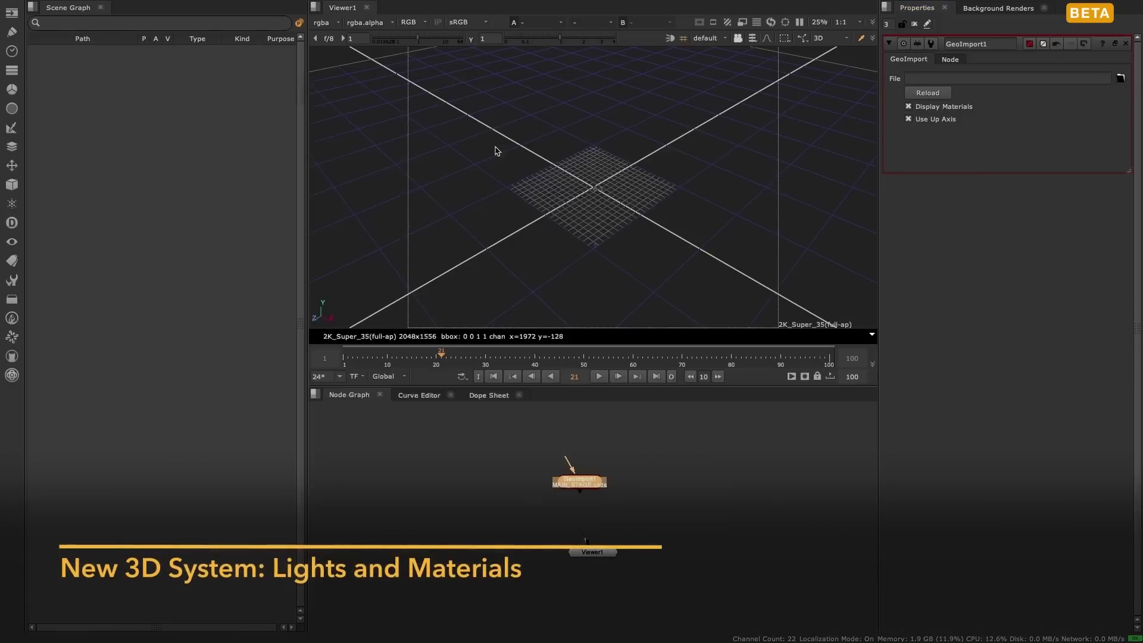
# View MAIN_STAGE.usda with the grid hidden, frame the hangar and drone, and play from frame 1.
pyautogui.press('1')
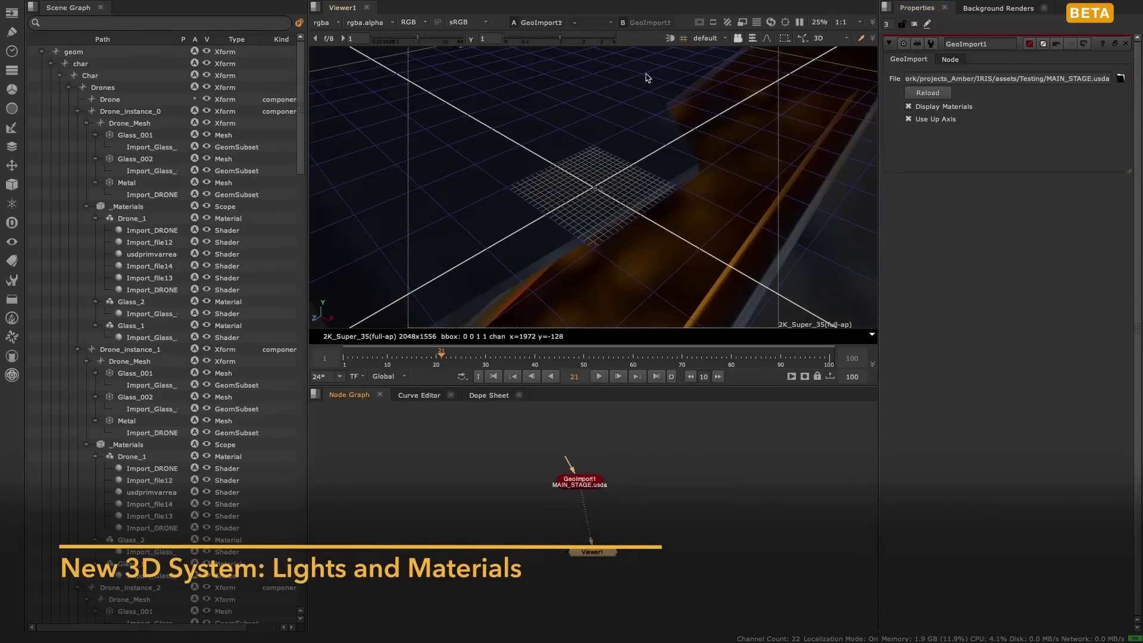
pyautogui.scroll(-8, 656, 199)
pyautogui.click(683, 37)
pyautogui.scroll(-2, 632, 210)
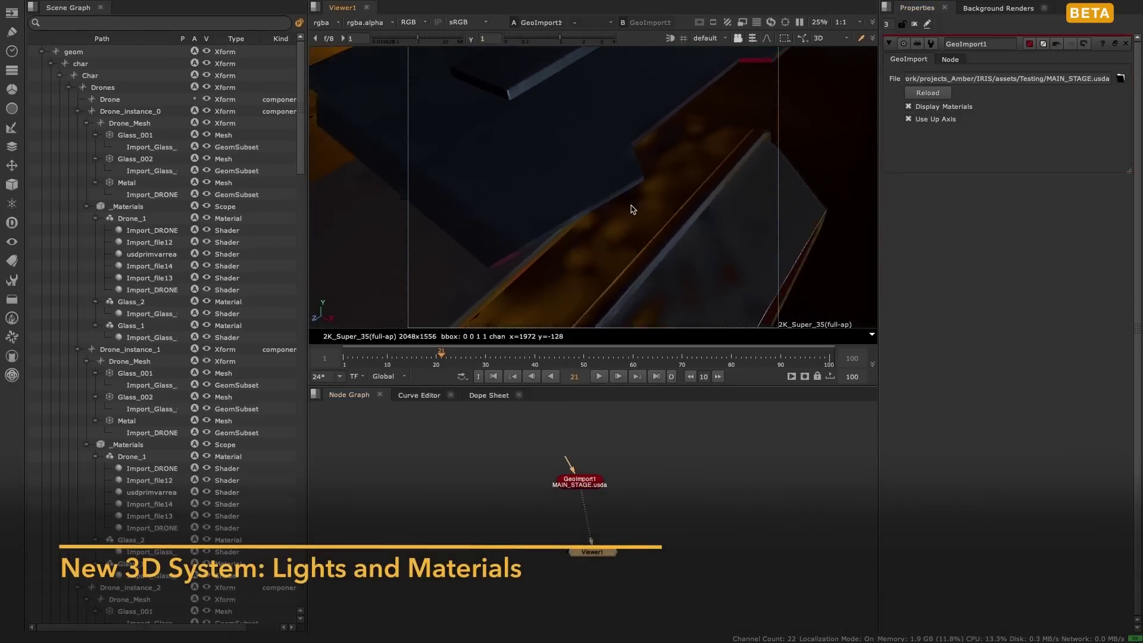
pyautogui.scroll(-12, 633, 209)
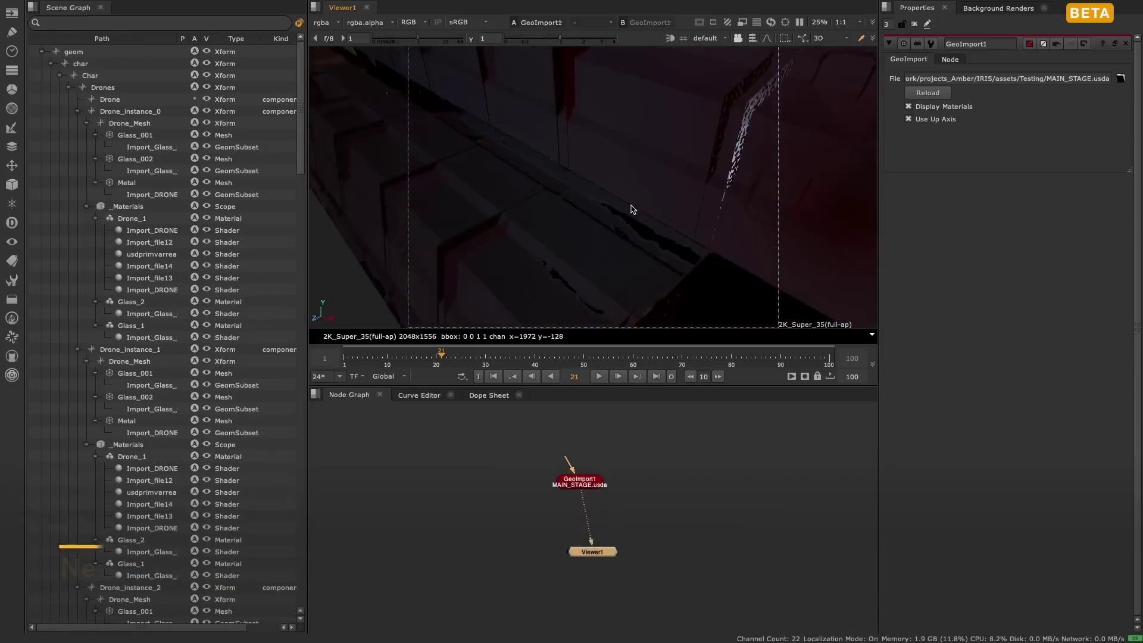
pyautogui.scroll(-3, 633, 210)
pyautogui.keyDown('ctrl'); pyautogui.moveTo(631, 209); pyautogui.dragTo(630, 154); pyautogui.keyUp('ctrl')
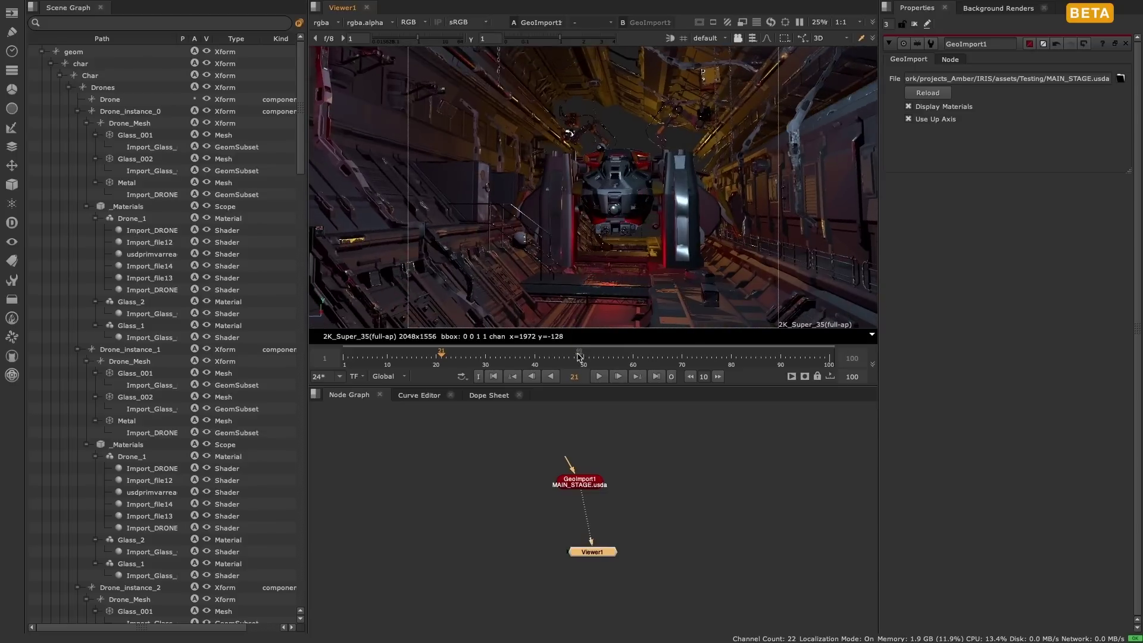
pyautogui.moveTo(353, 357); pyautogui.dragTo(346, 357)
pyautogui.click(601, 376)
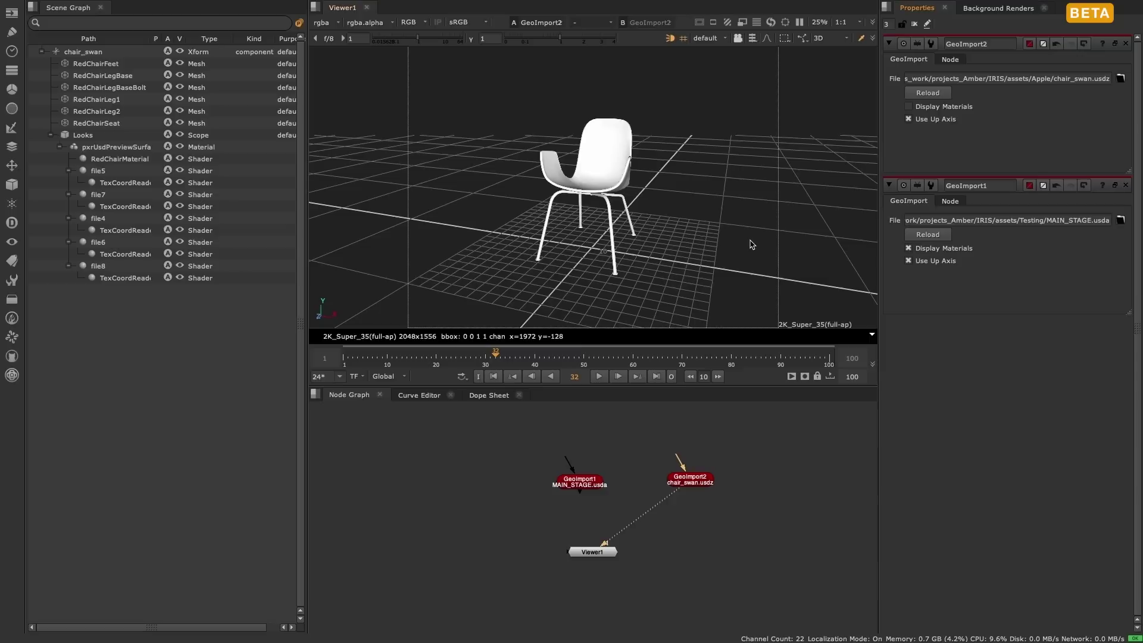
# Toggle Display Materials on, off and on again, orbiting to inspect the red chair_swan chair.
pyautogui.click(909, 107)
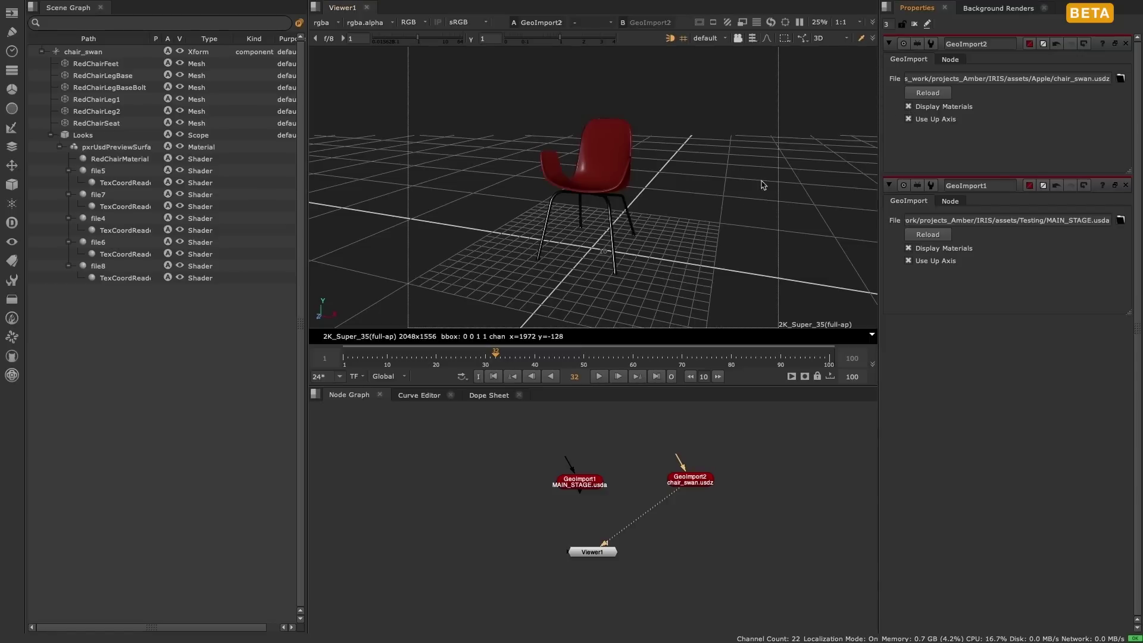
pyautogui.moveTo(729, 209)
pyautogui.mouseDown(button='middle')
pyautogui.moveTo(816, 166)
pyautogui.moveTo(709, 230)
pyautogui.moveTo(717, 224)
pyautogui.mouseUp(button='middle')
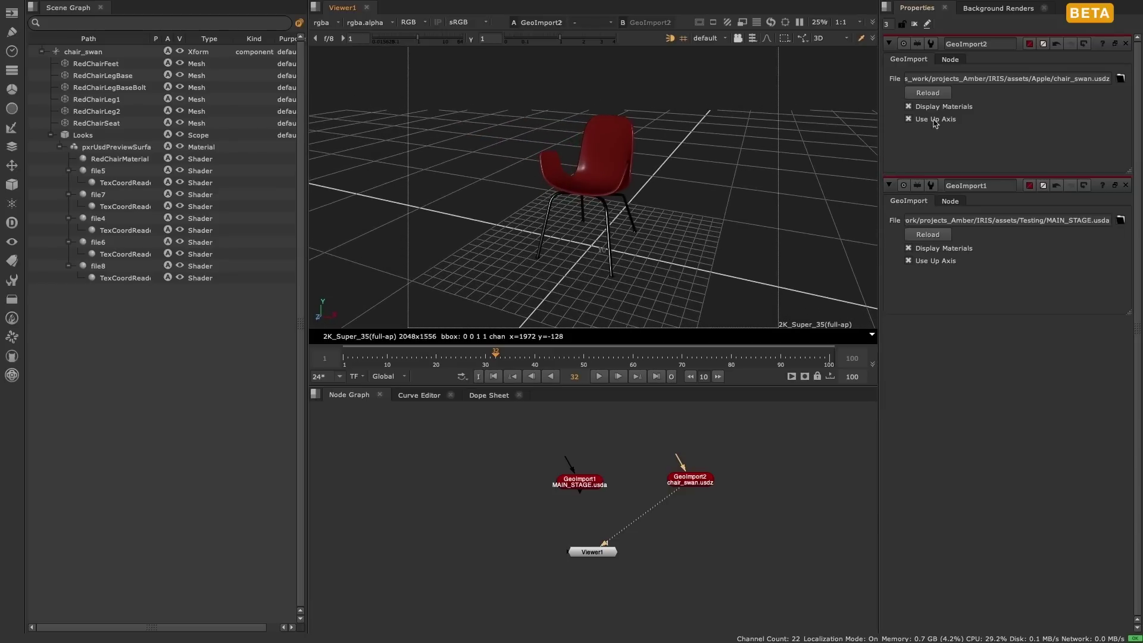
pyautogui.click(909, 107)
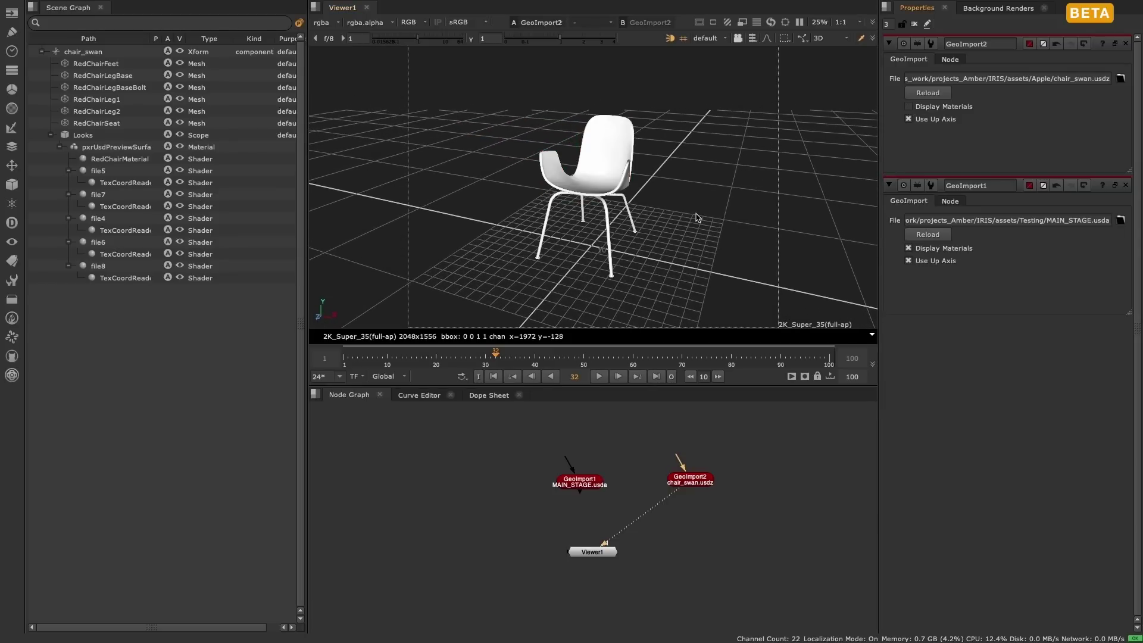
pyautogui.click(909, 107)
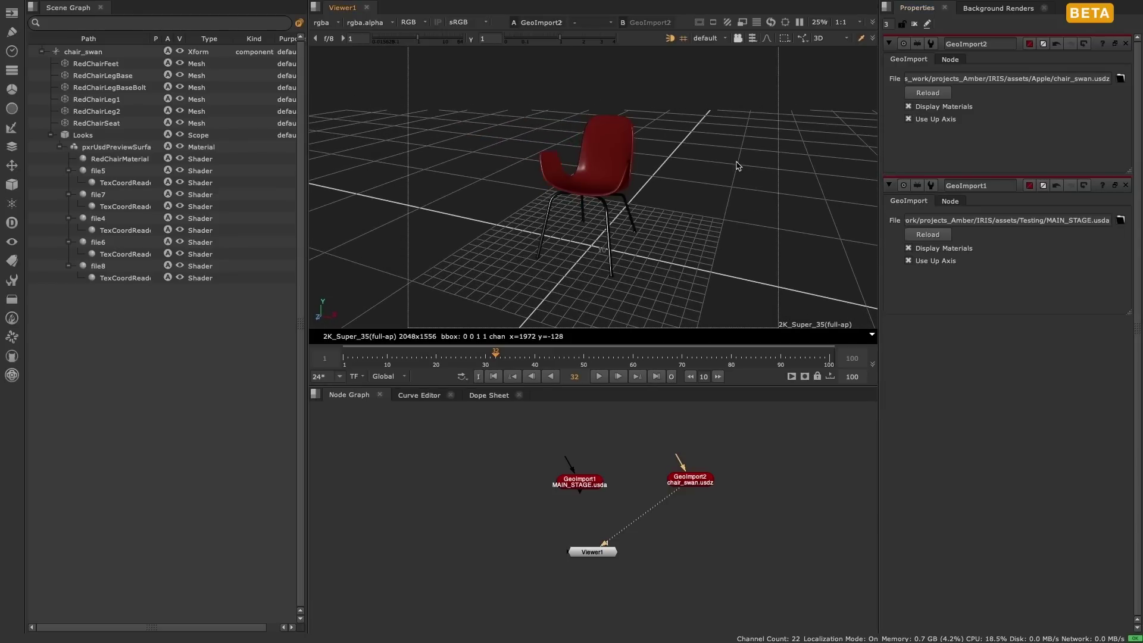
pyautogui.moveTo(833, 179); pyautogui.dragTo(675, 186, button='middle')
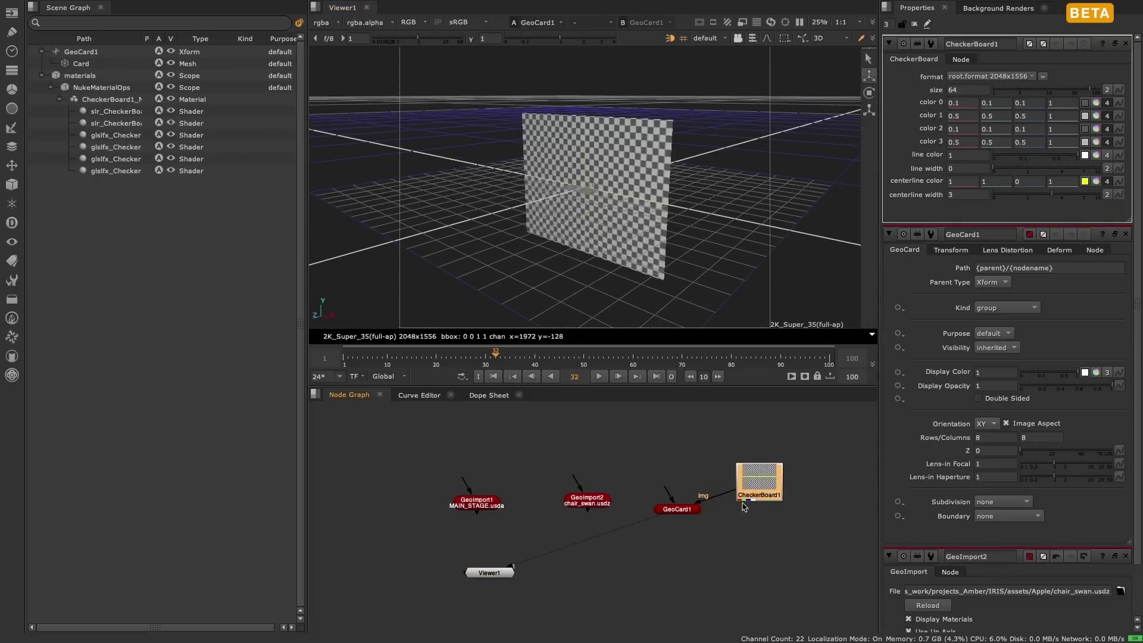
# Add a GeoCube and a GeoSphere node chained after GeoCard1.
pyautogui.click(685, 511)
pyautogui.press('Tab')
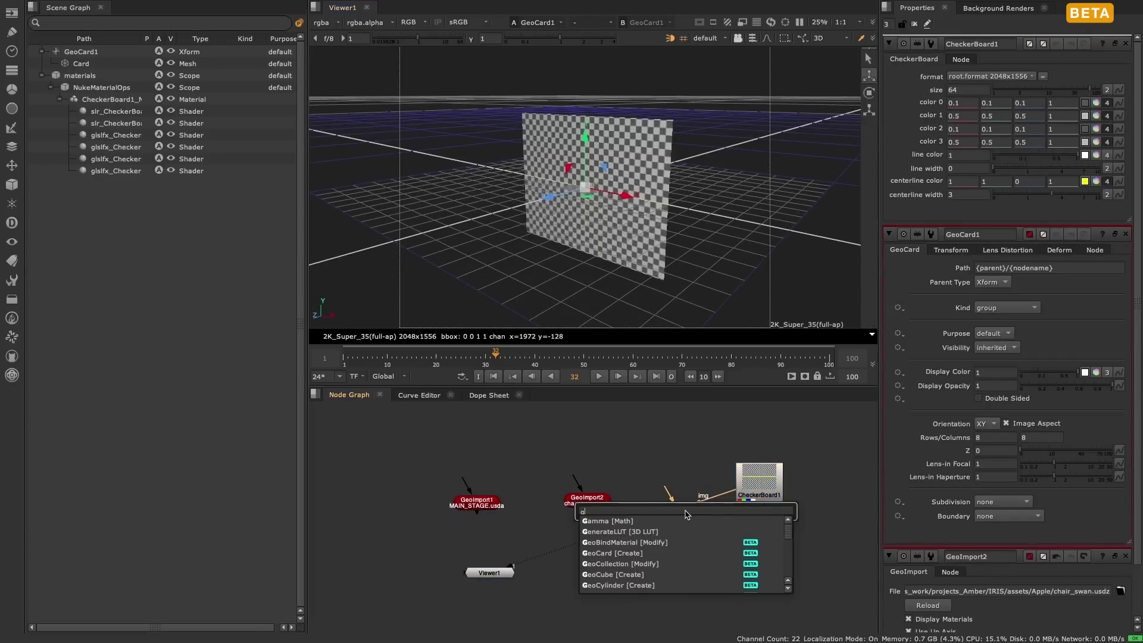
pyautogui.write('cube')
pyautogui.press('Return')
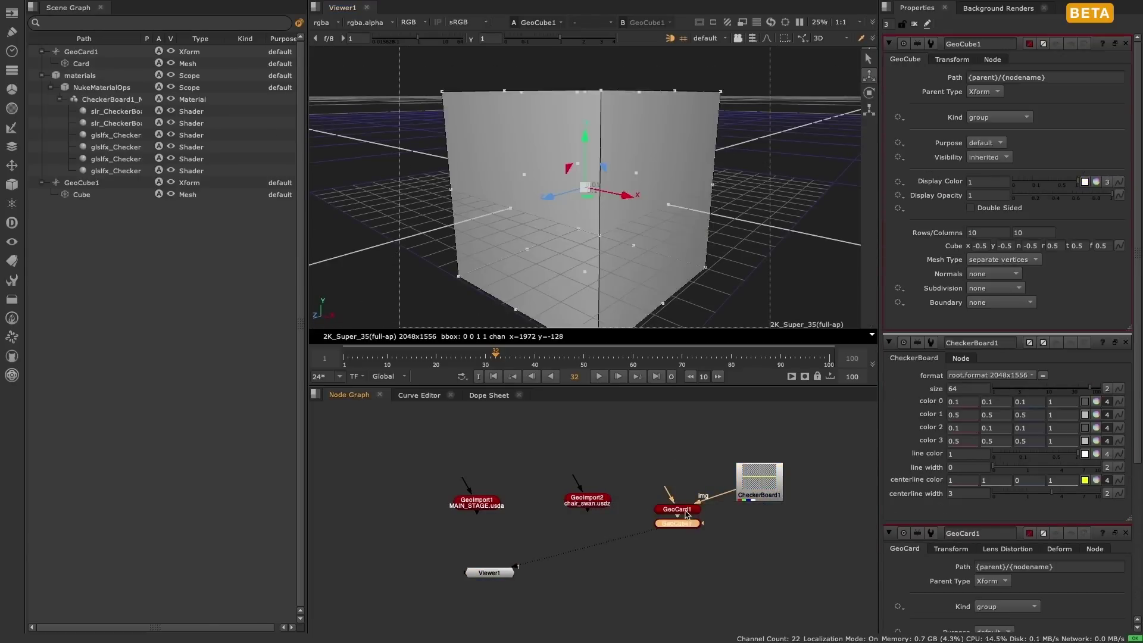
pyautogui.press('Tab')
pyautogui.write('gsplhere [Create')
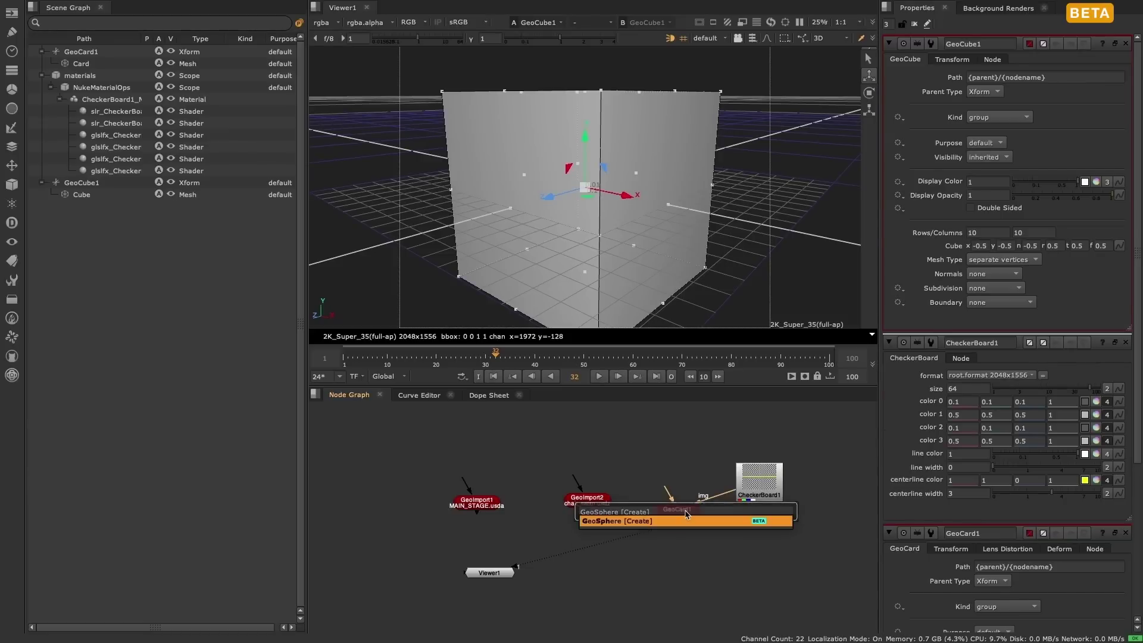
pyautogui.press('Return')
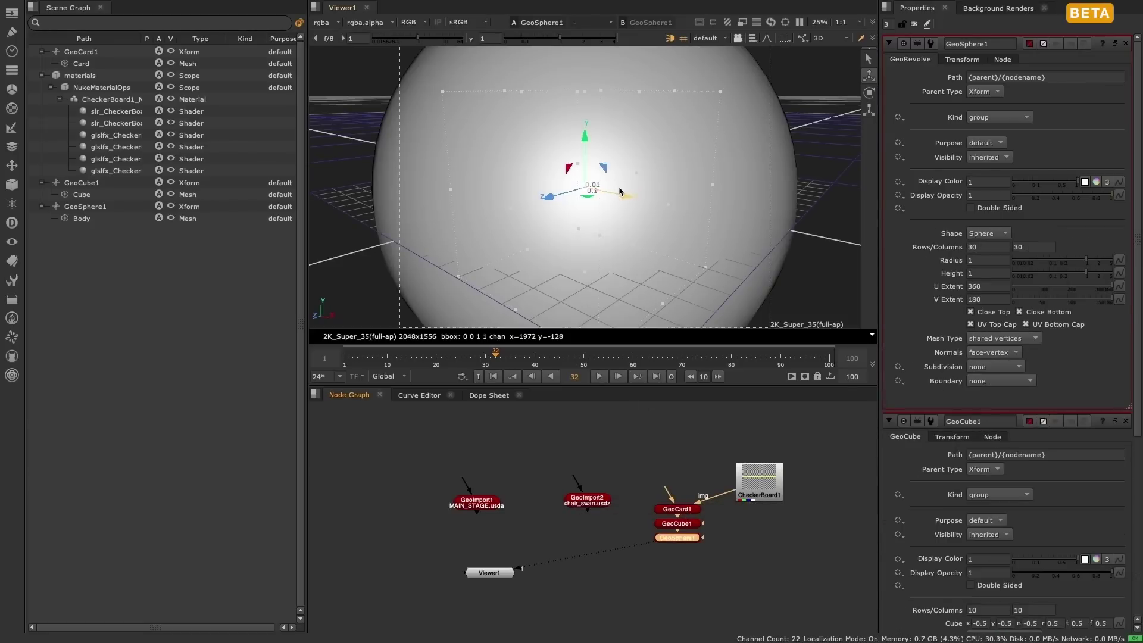
# Move the sphere back along X and texture GeoCube1 with the CheckerBoard1 pattern.
pyautogui.moveTo(620, 191); pyautogui.dragTo(259, 64)
pyautogui.click(535, 151)
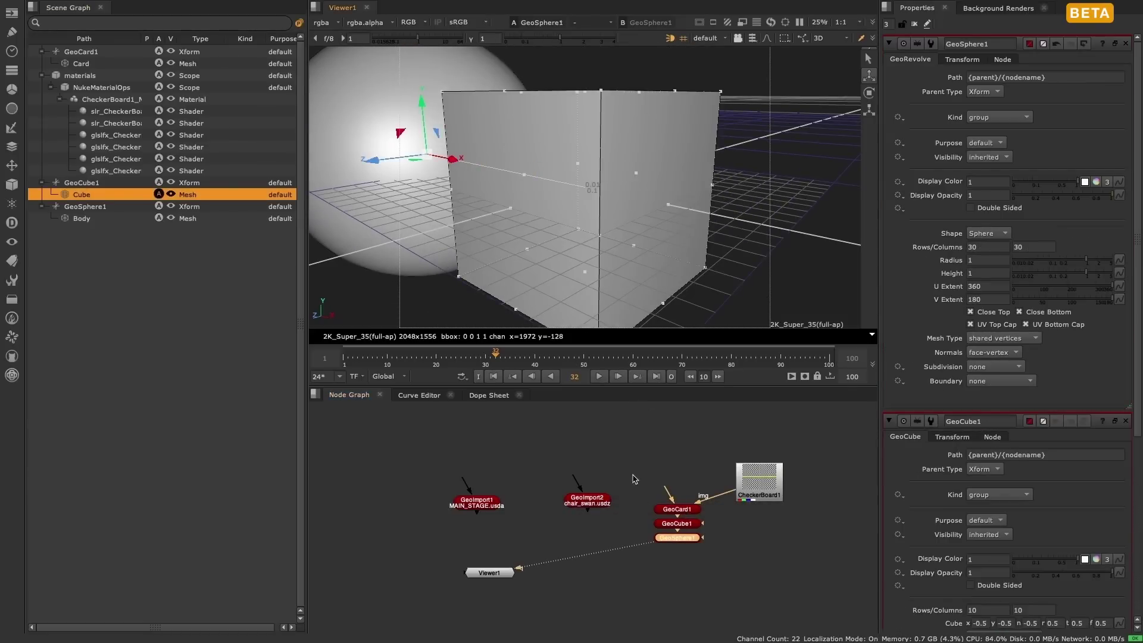
pyautogui.click(695, 524)
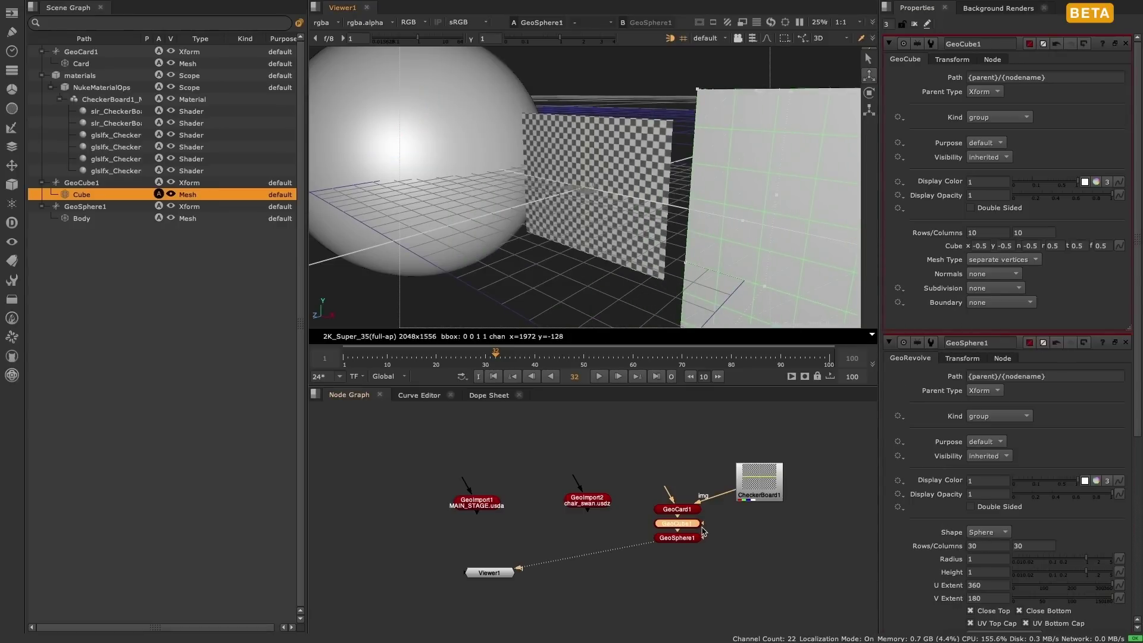
pyautogui.moveTo(702, 524); pyautogui.dragTo(765, 485)
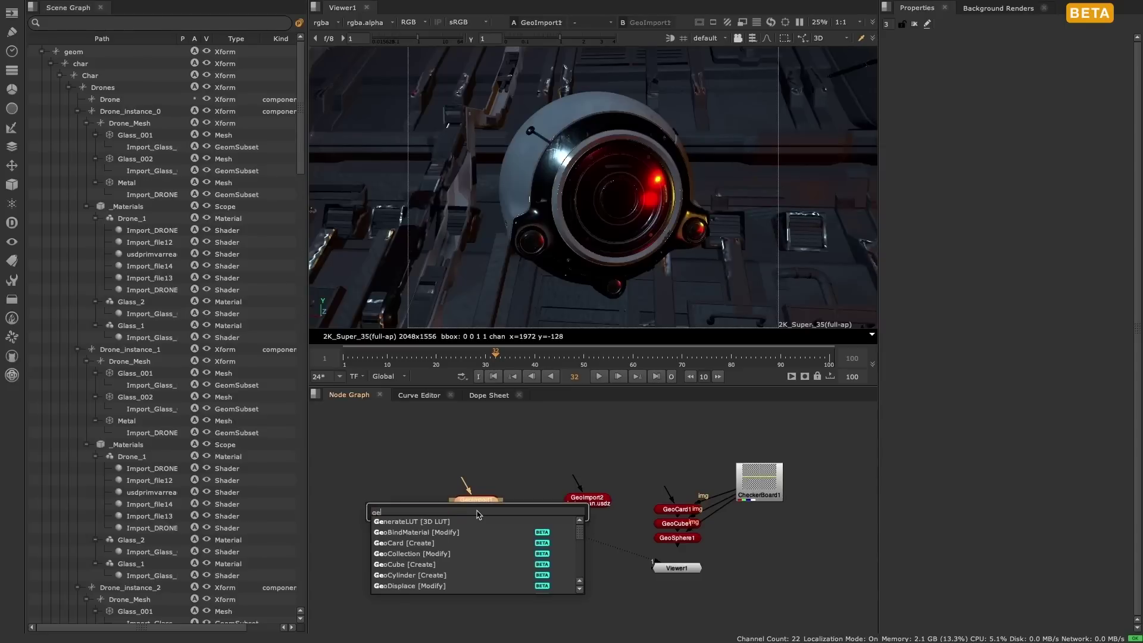
# Place GeoBindMaterial1 under GeoImport1 and set its Mask to Drone_instance_0 from the Scene Graph.
pyautogui.write('bind')
pyautogui.press('Return')
pyautogui.moveTo(476, 513); pyautogui.dragTo(478, 567)
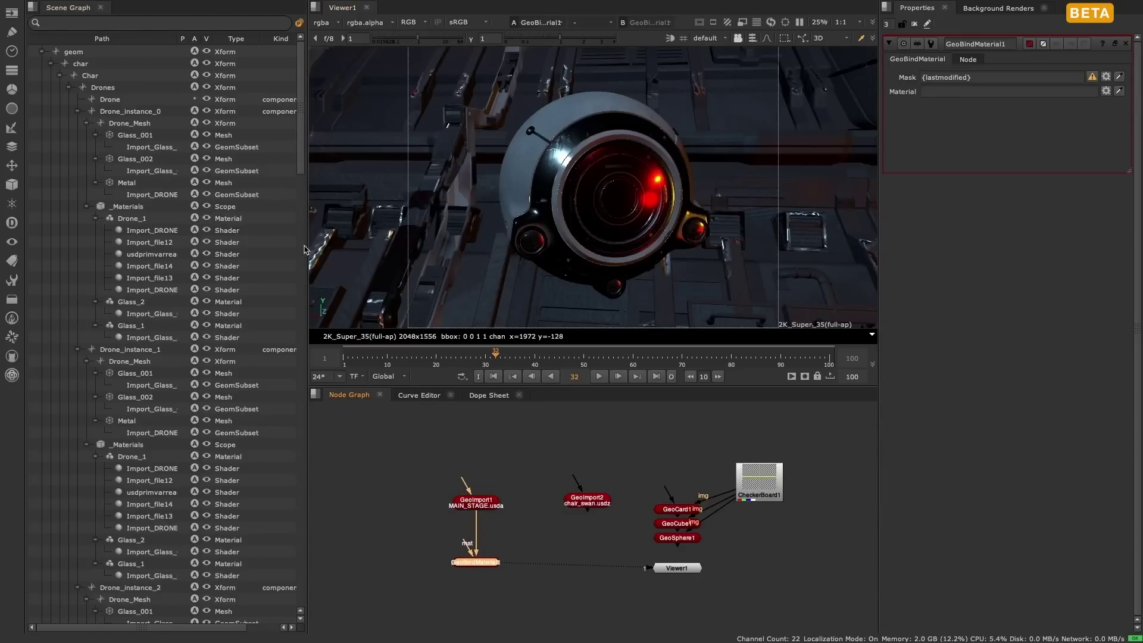
pyautogui.moveTo(127, 114); pyautogui.dragTo(943, 79)
pyautogui.click(525, 540)
pyautogui.press('Tab')
# Bind a PreviewSurface1 with yellow diffuse, specular 0.42 and Use Specular Workflow unchecked.
pyautogui.write('previ')
pyautogui.press('Return')
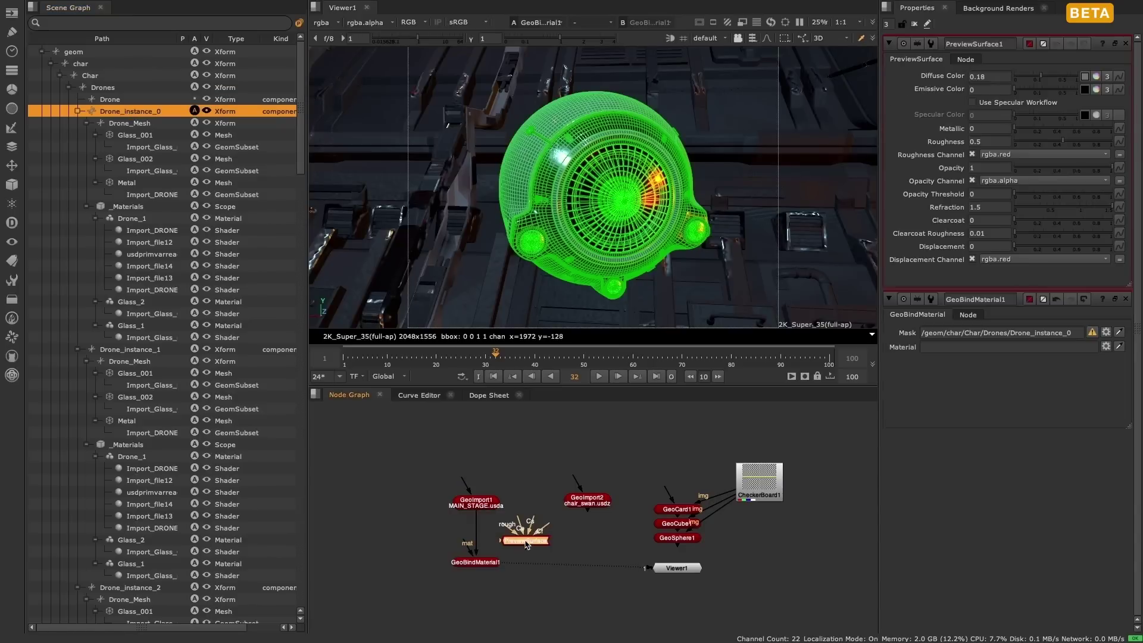
pyautogui.click(863, 196)
pyautogui.click(1097, 76)
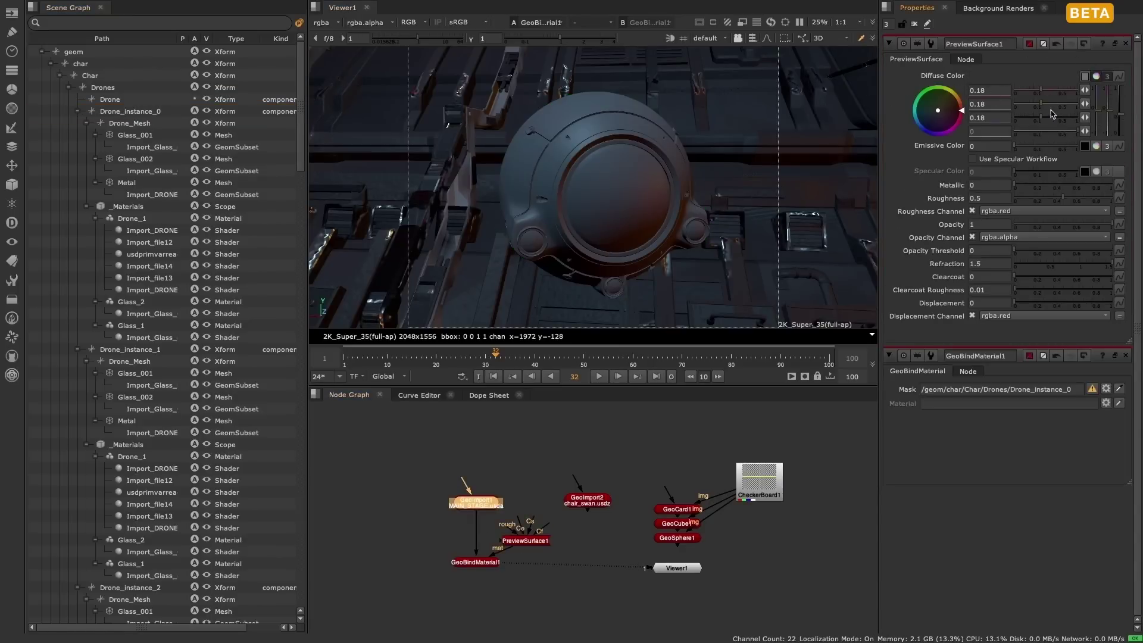
pyautogui.moveTo(1009, 36); pyautogui.dragTo(1037, 26)
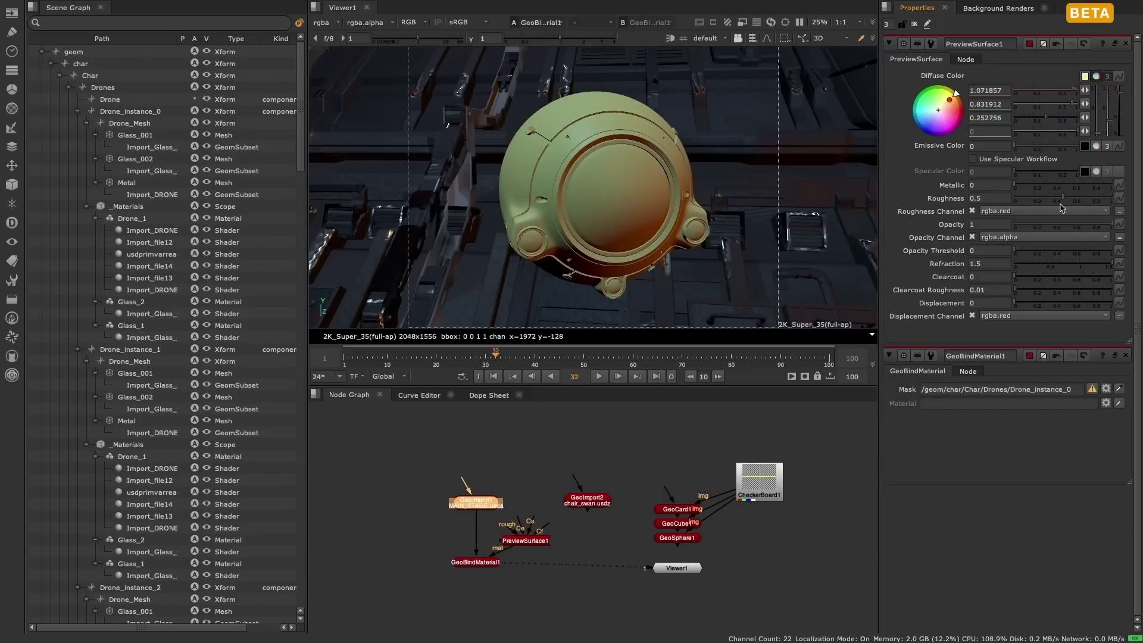
pyautogui.moveTo(1043, 171); pyautogui.dragTo(1067, 187)
pyautogui.click(973, 160)
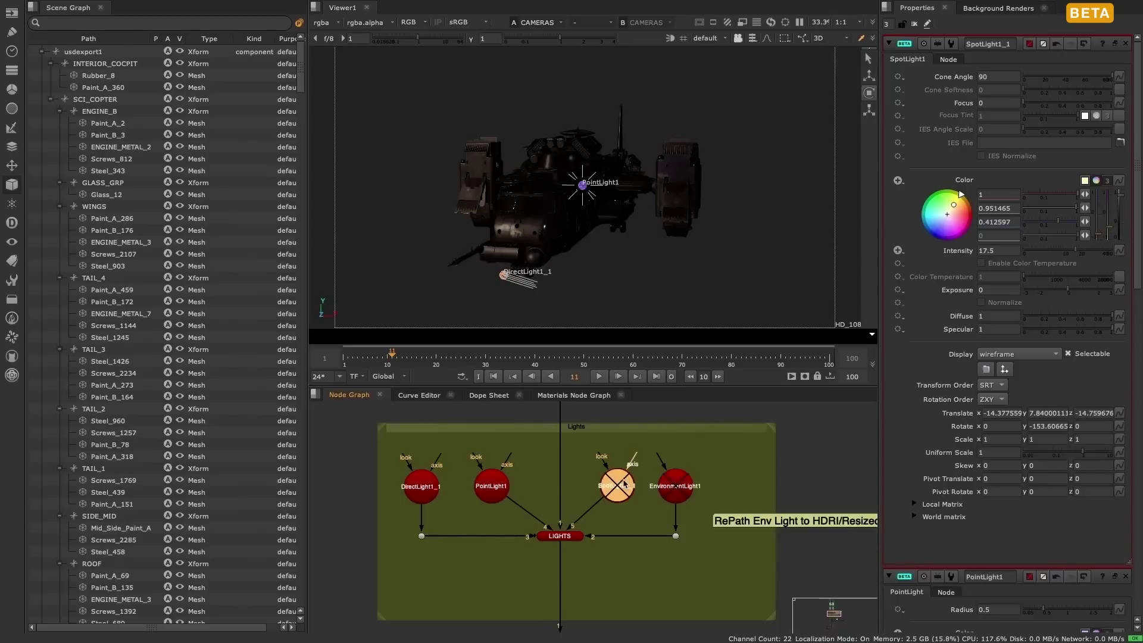
# Enable SpotLight1_1 and EnvironmentLight1 so the HDRI lights the helicopter.
pyautogui.press('d')
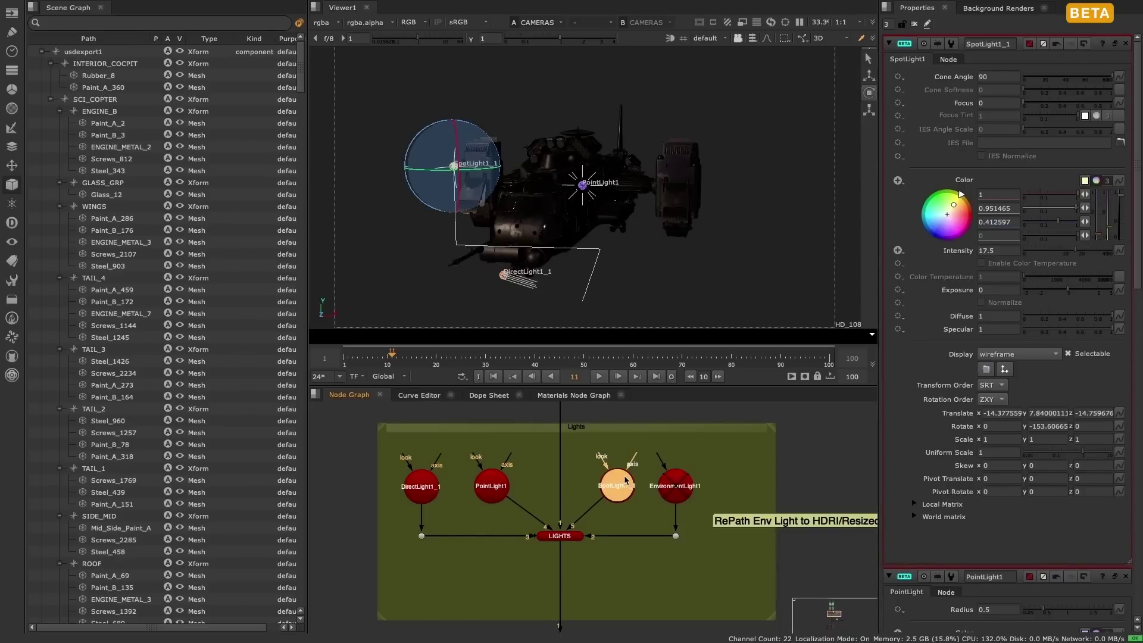
pyautogui.click(694, 452)
pyautogui.moveTo(687, 495); pyautogui.dragTo(688, 492)
pyautogui.doubleClick(685, 489)
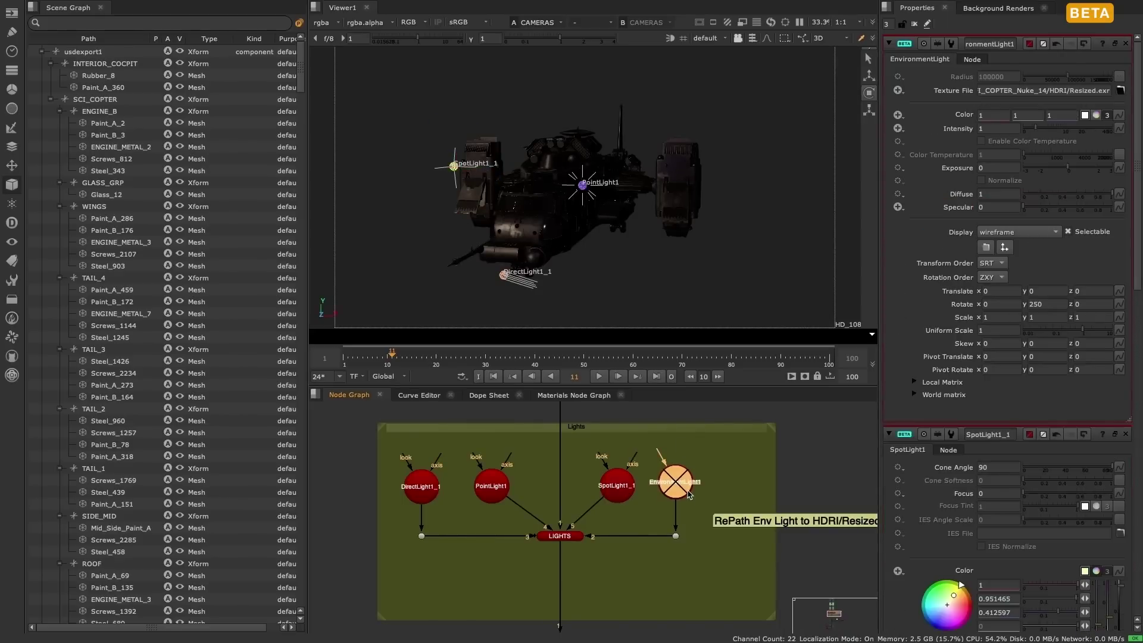
pyautogui.press('d')
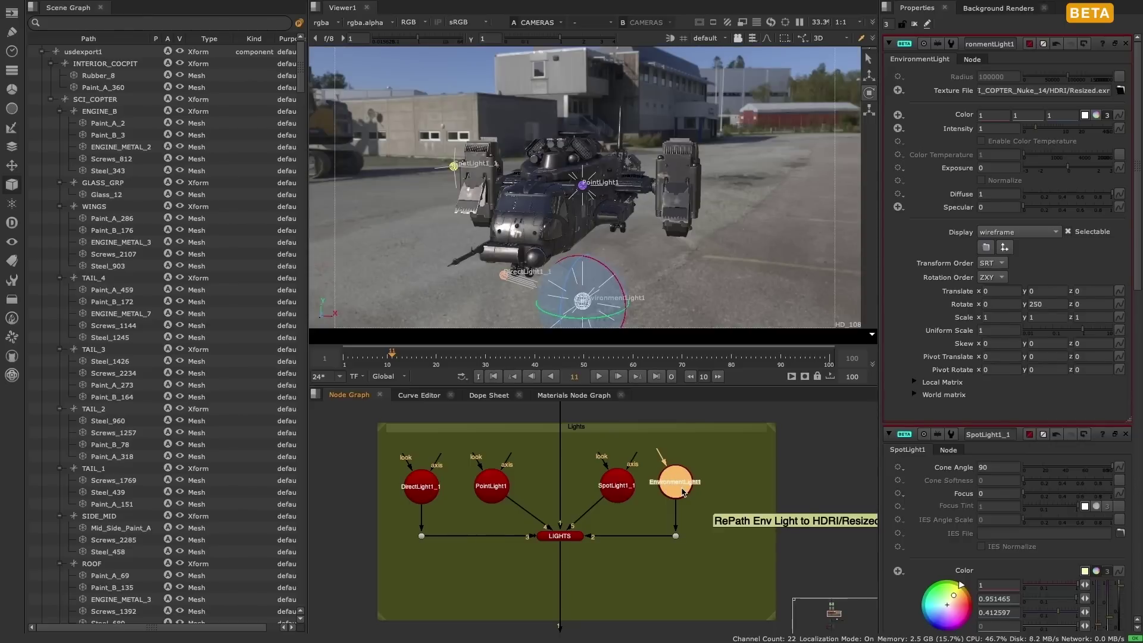
pyautogui.click(742, 264)
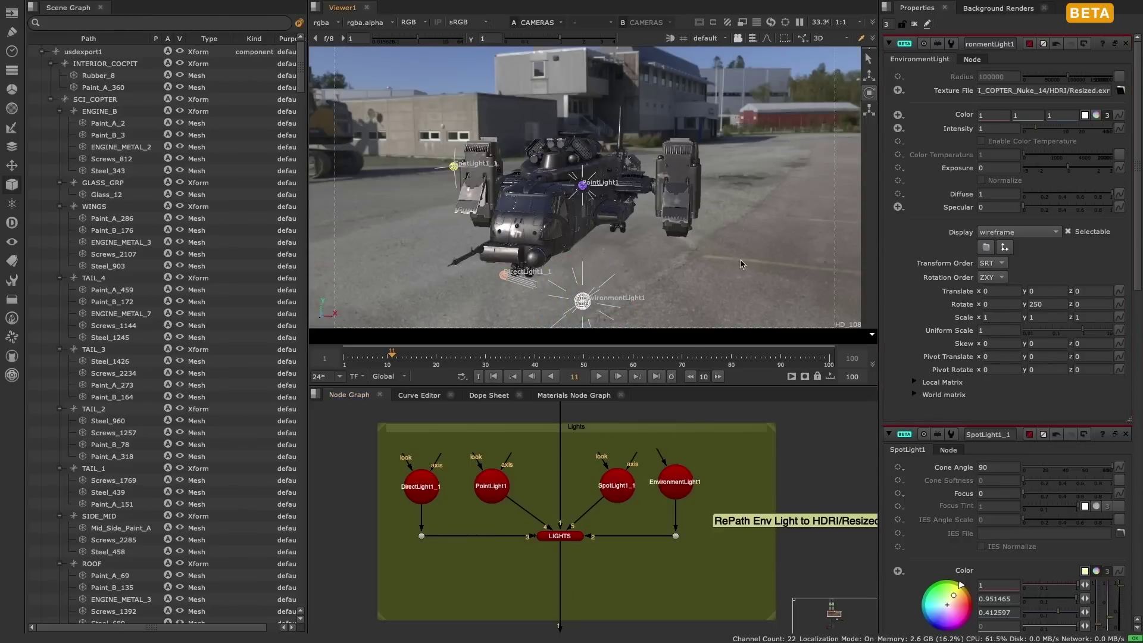
# Inspect EnvironmentLight1's Texture File path, then orbit, zoom and pan around the helicopter.
pyautogui.moveTo(1097, 86); pyautogui.dragTo(882, 86)
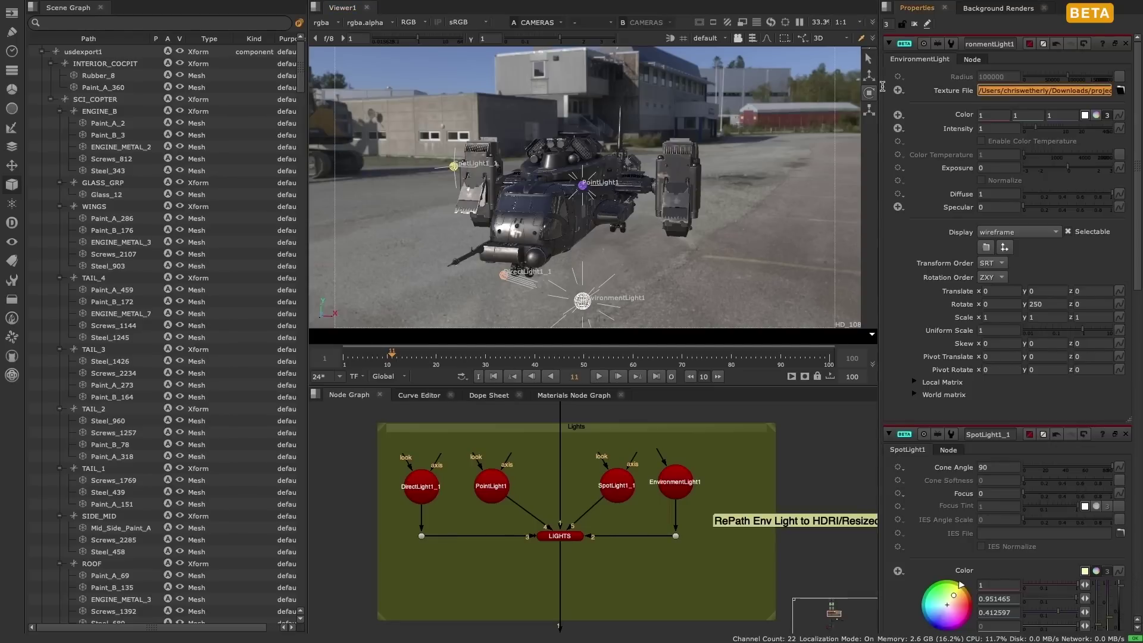
pyautogui.click(919, 146)
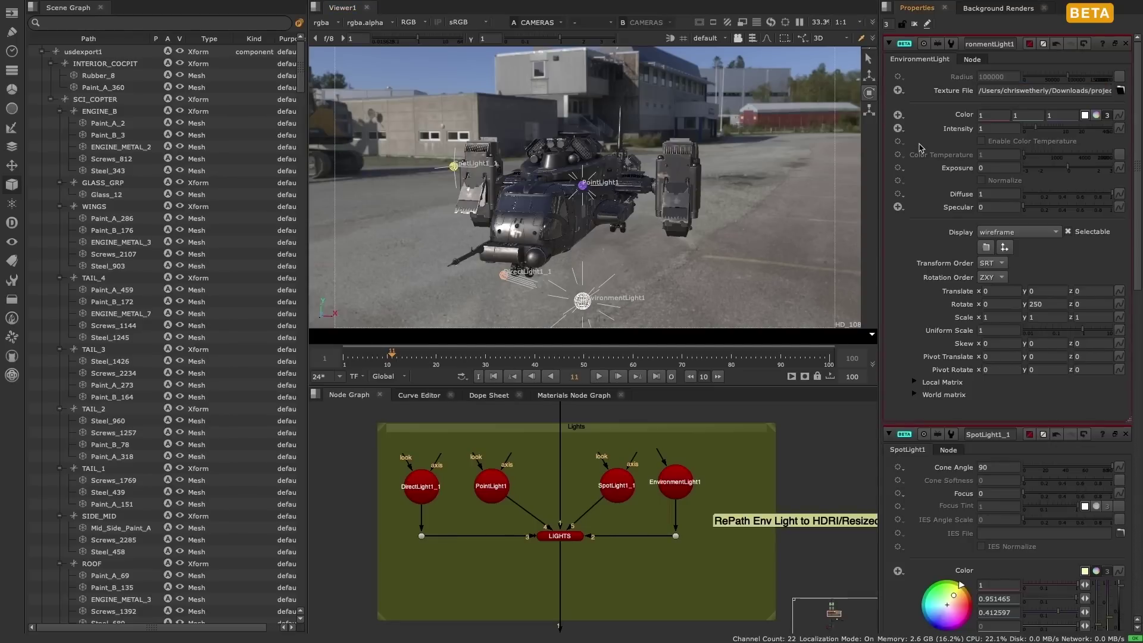
pyautogui.click(705, 258)
pyautogui.keyDown('super'); pyautogui.moveTo(716, 263); pyautogui.dragTo(840, 252); pyautogui.keyUp('super')
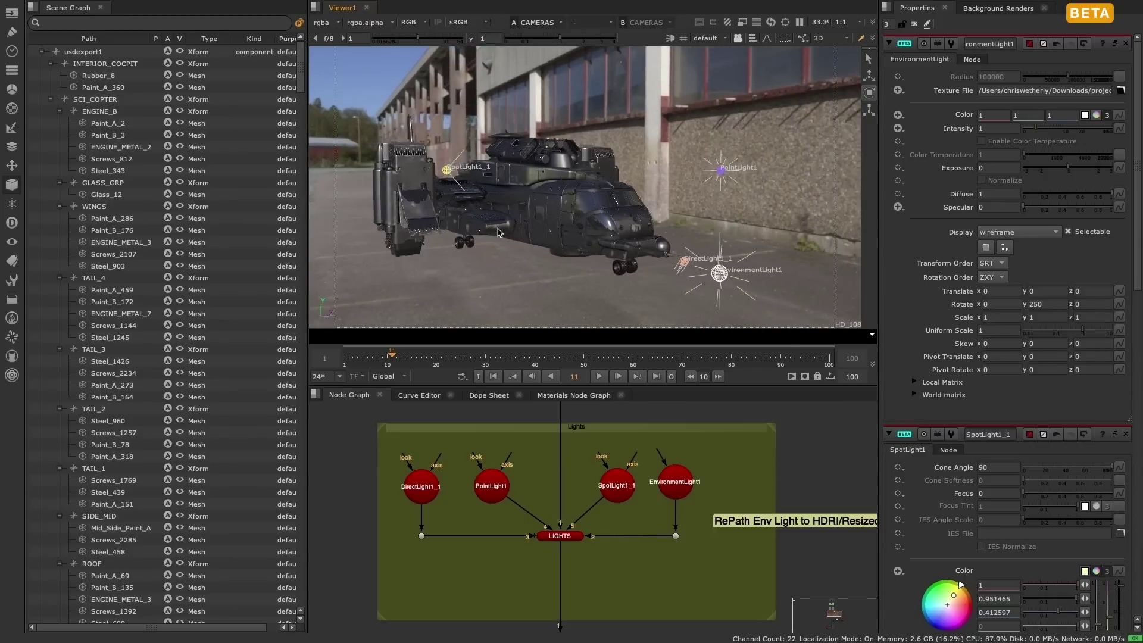
pyautogui.scroll(5, 500, 233)
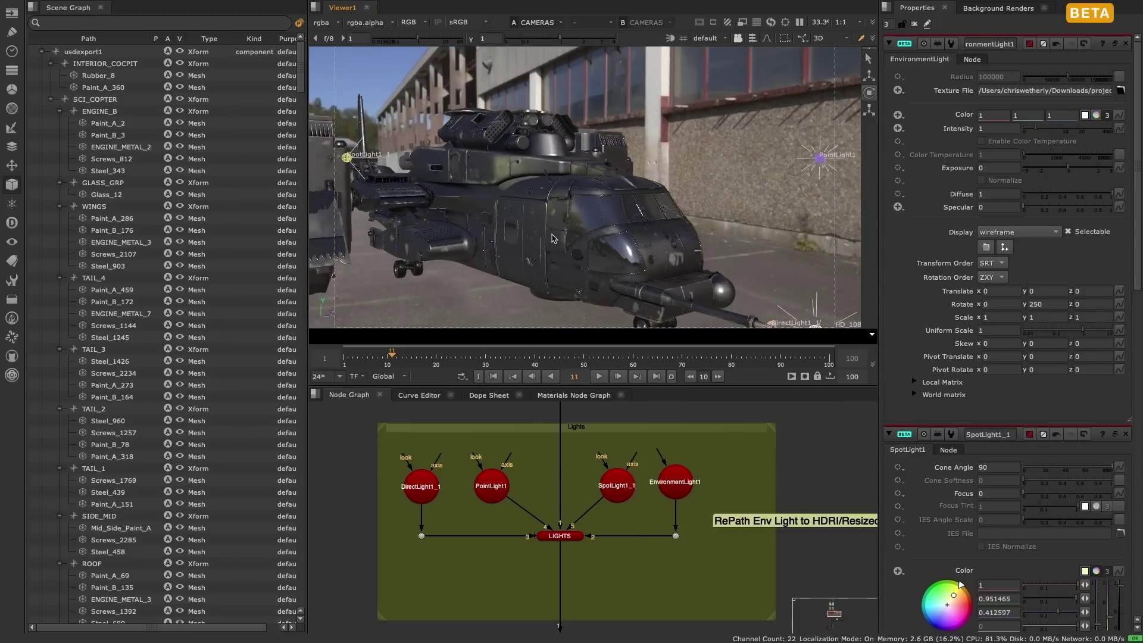
pyautogui.keyDown('alt'); pyautogui.moveTo(554, 239); pyautogui.dragTo(617, 231); pyautogui.keyUp('alt')
# Toggle SpotLight1_1 off and back on, then disable PointLight1.
pyautogui.press('d')
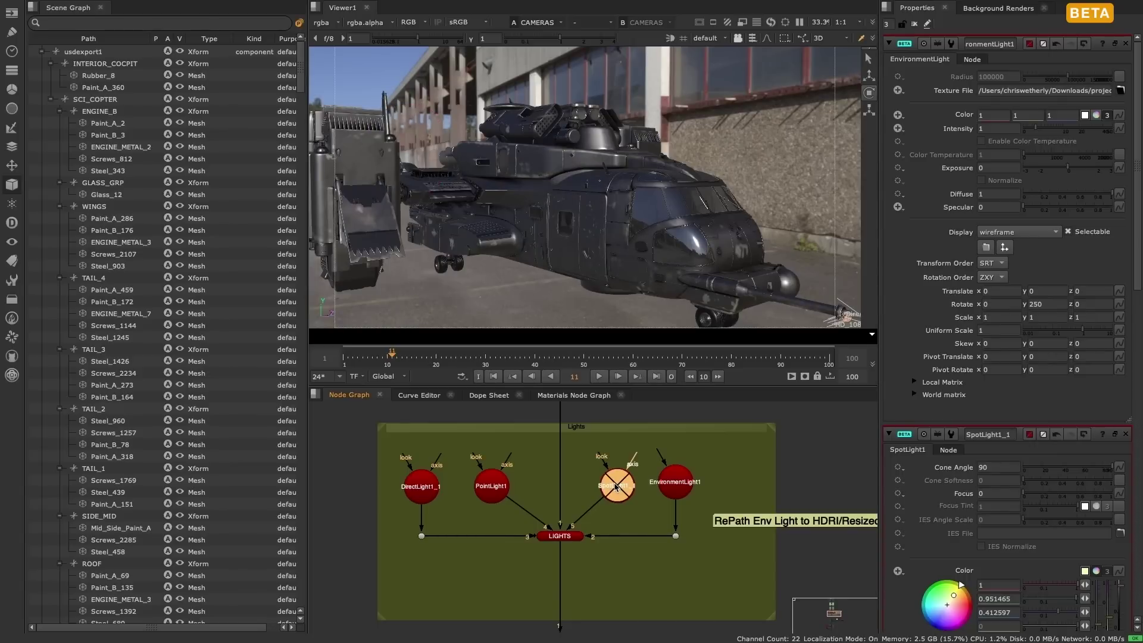
pyautogui.press('d')
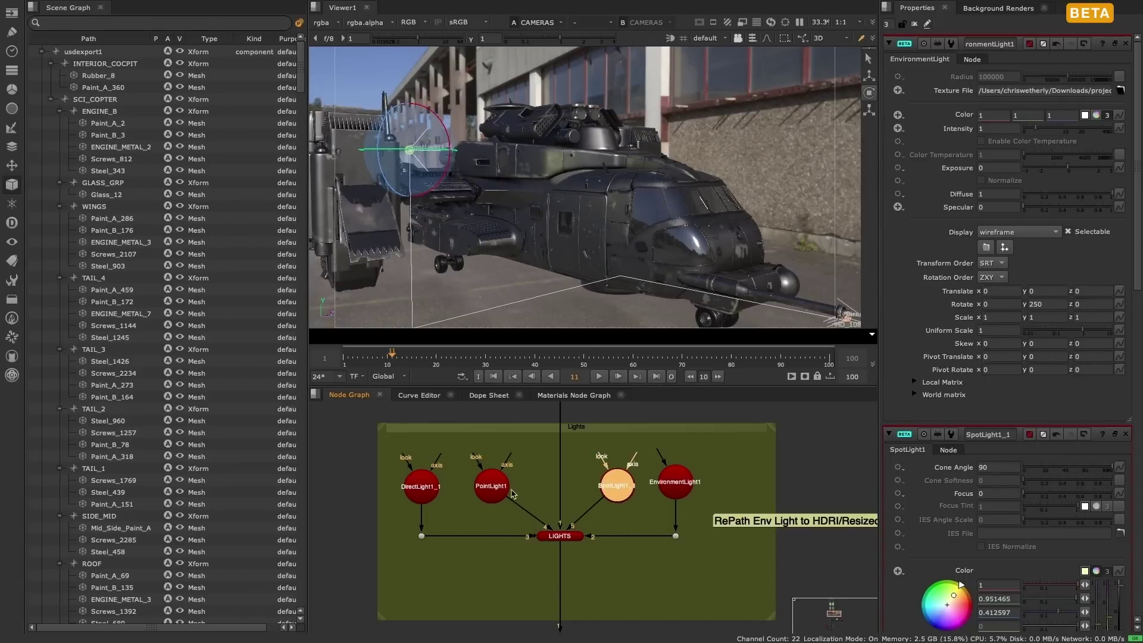
pyautogui.click(785, 161)
pyautogui.keyDown('super'); pyautogui.moveTo(734, 162); pyautogui.dragTo(580, 214); pyautogui.keyUp('super')
pyautogui.click(496, 489)
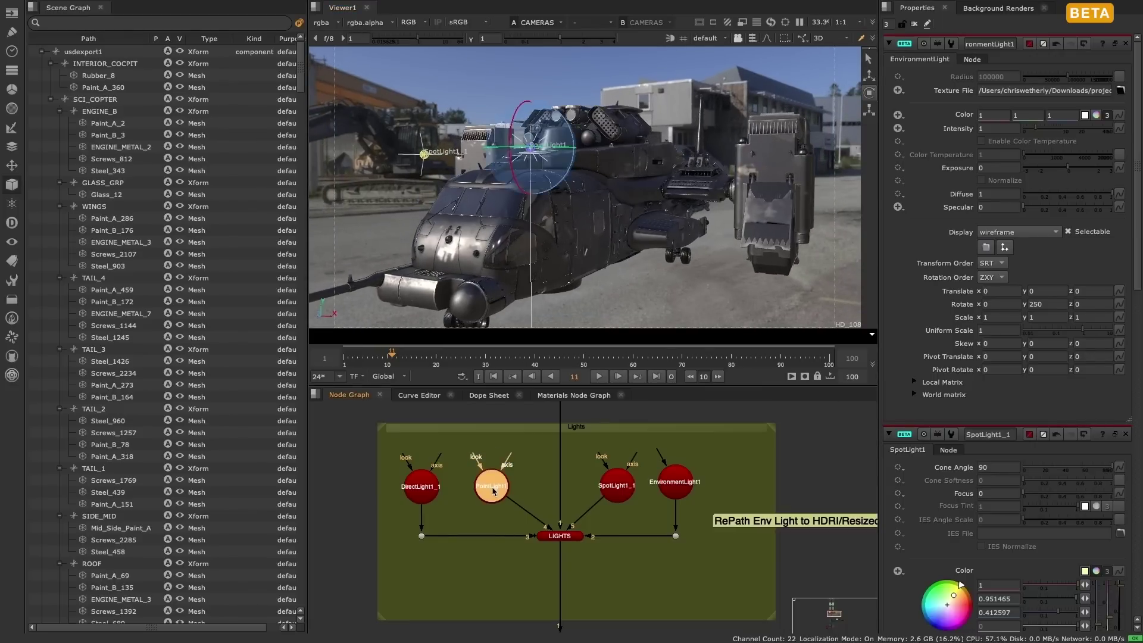
pyautogui.press('d')
pyautogui.press('d')
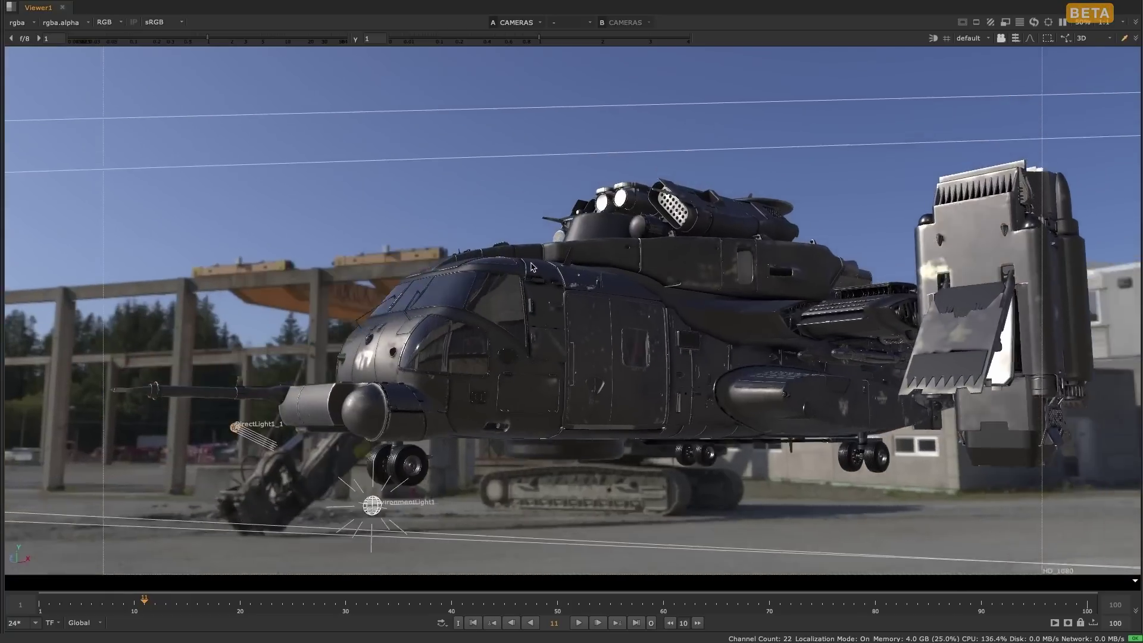
# Orbit the maximized viewer from the helicopter's side to its front.
pyautogui.keyDown('ctrl'); pyautogui.moveTo(533, 267); pyautogui.dragTo(628, 284); pyautogui.keyUp('ctrl')
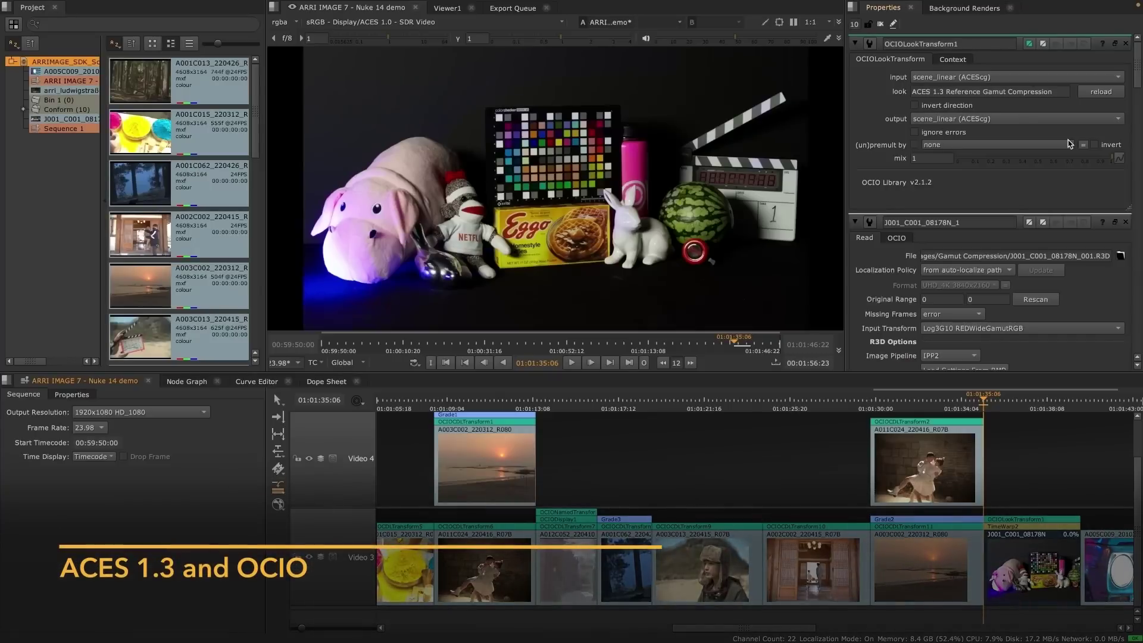
# Step back past clips A011C024, A002C002 and A003C013, then select clip A001C062 on Video 3.
pyautogui.press('Up')
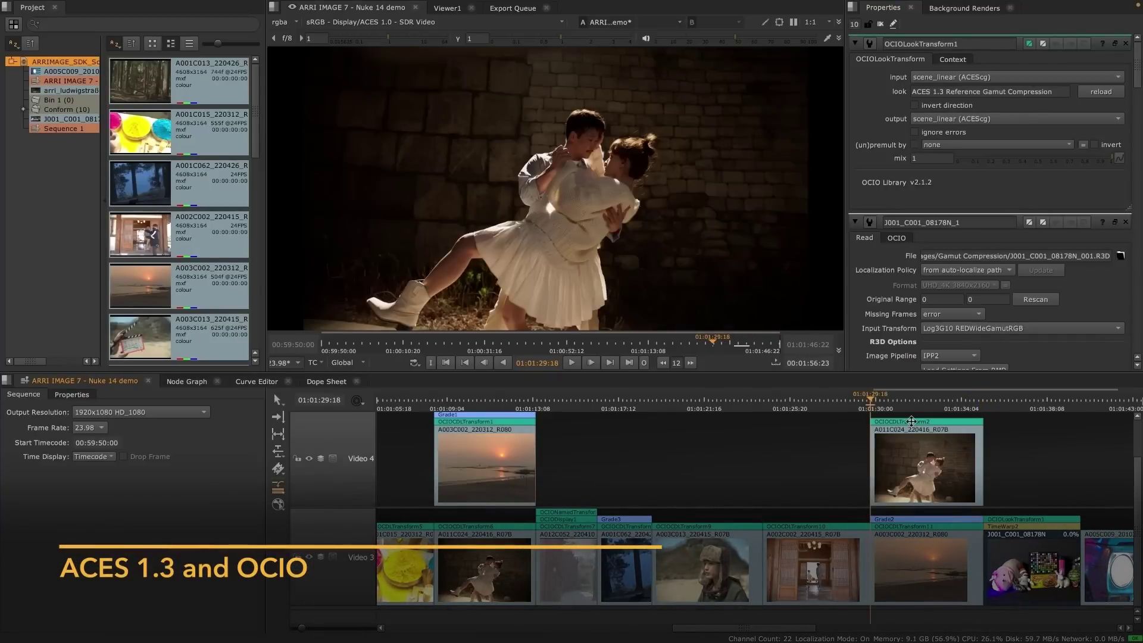
pyautogui.press('Up')
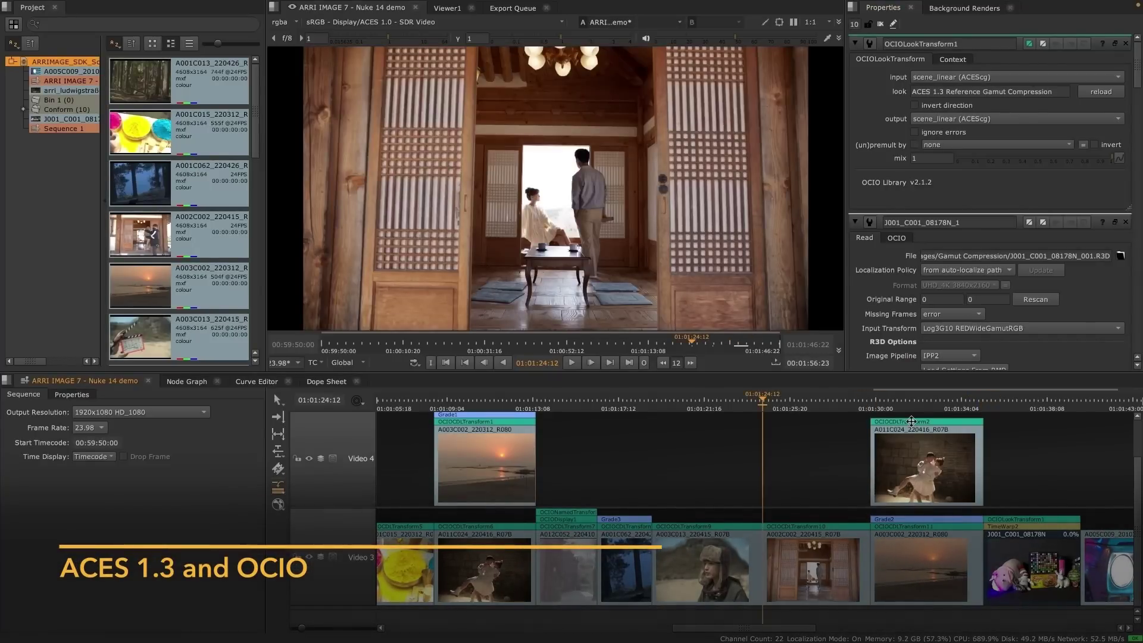
pyautogui.press('Up')
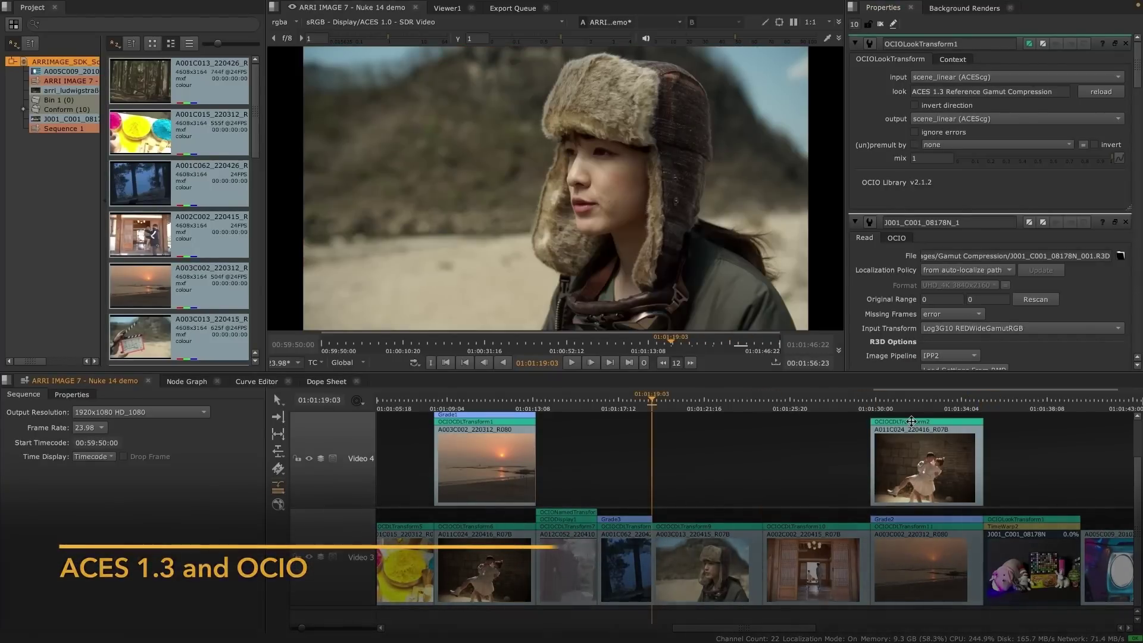
pyautogui.click(574, 363)
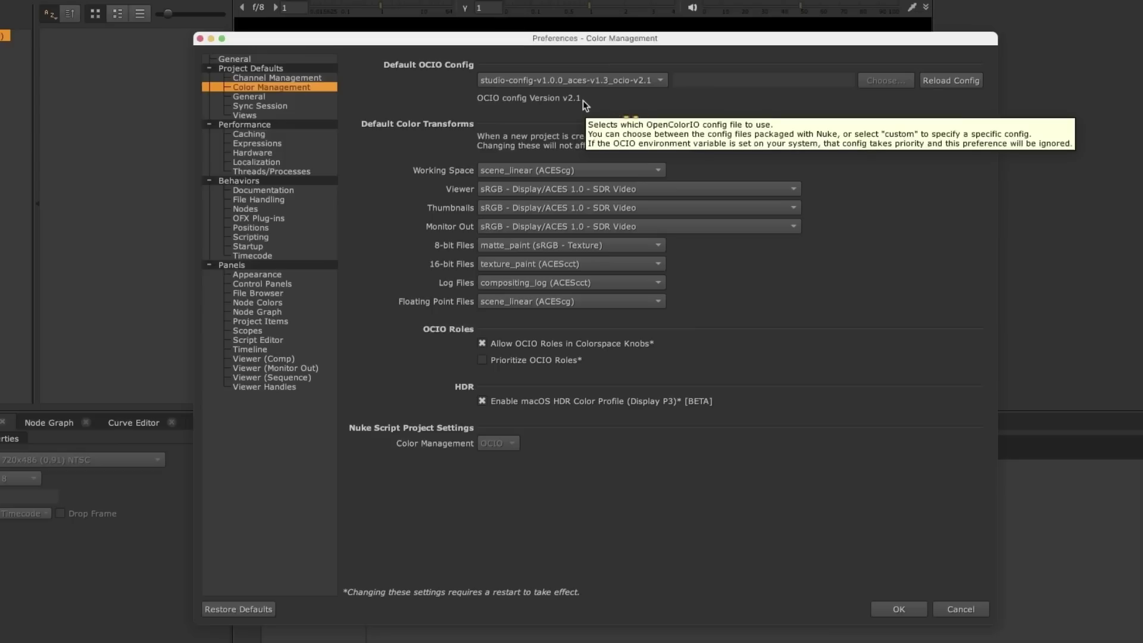
# Try cg-config as default OCIO config, browse floating-point colourspaces, then restore studio-config-v1.0.0_aces-v1.3_ocio-v2.1.
pyautogui.click(606, 80)
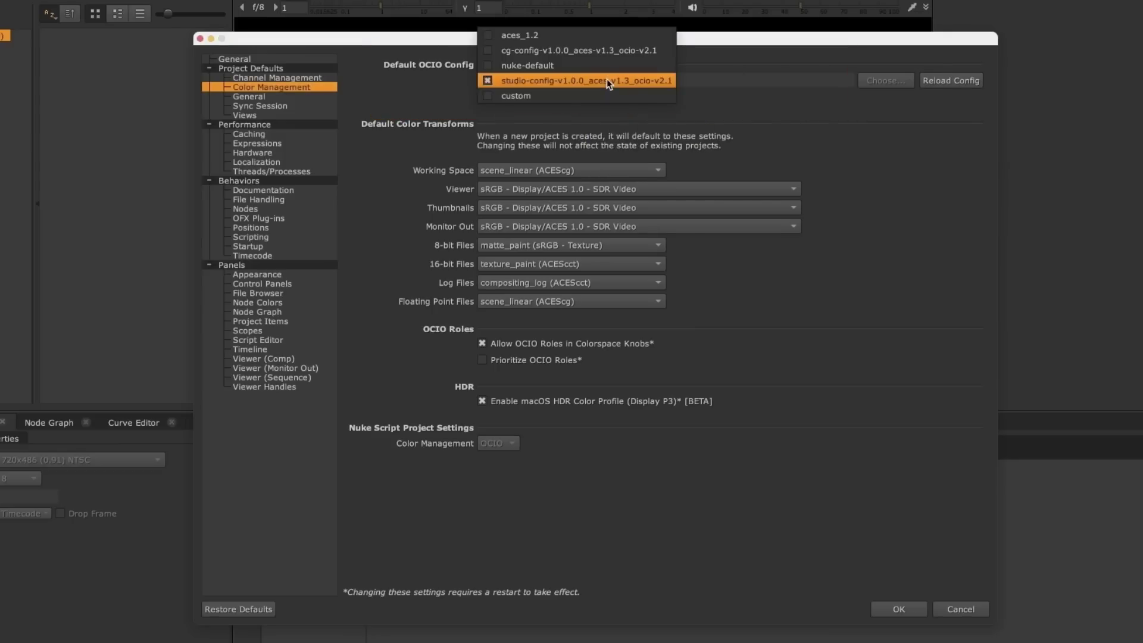
pyautogui.click(617, 53)
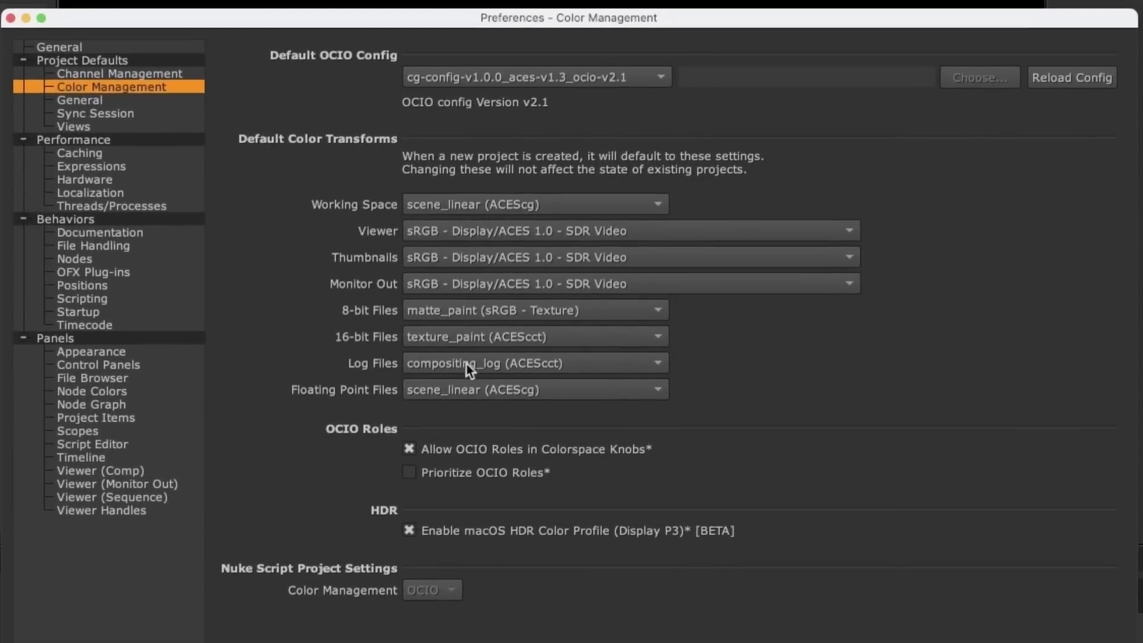
pyautogui.click(409, 391)
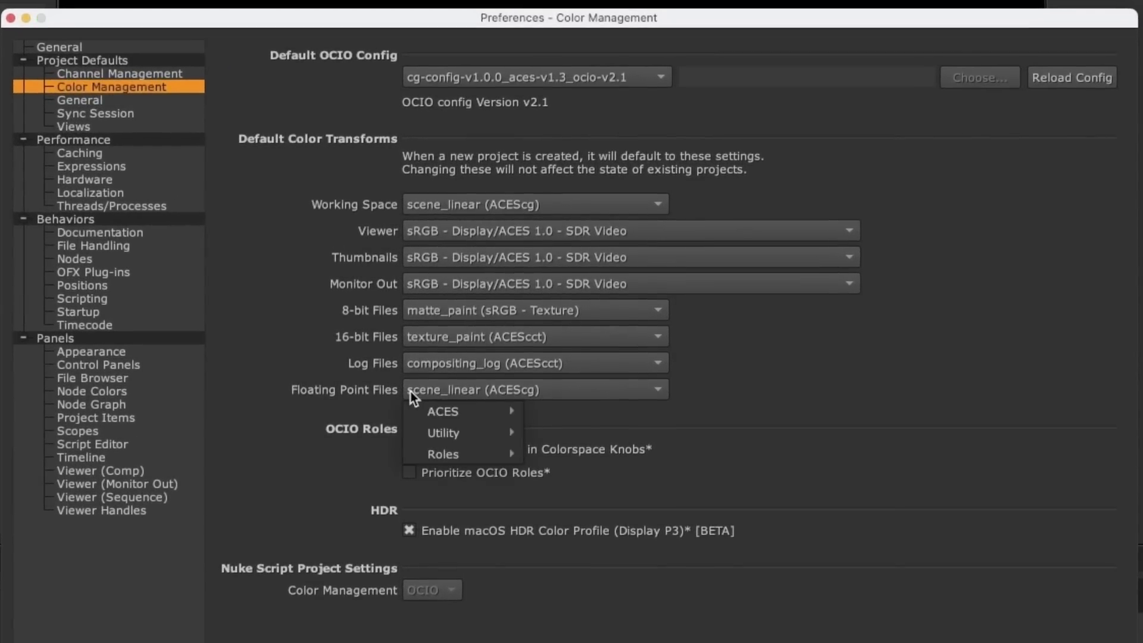
pyautogui.moveTo(417, 408)
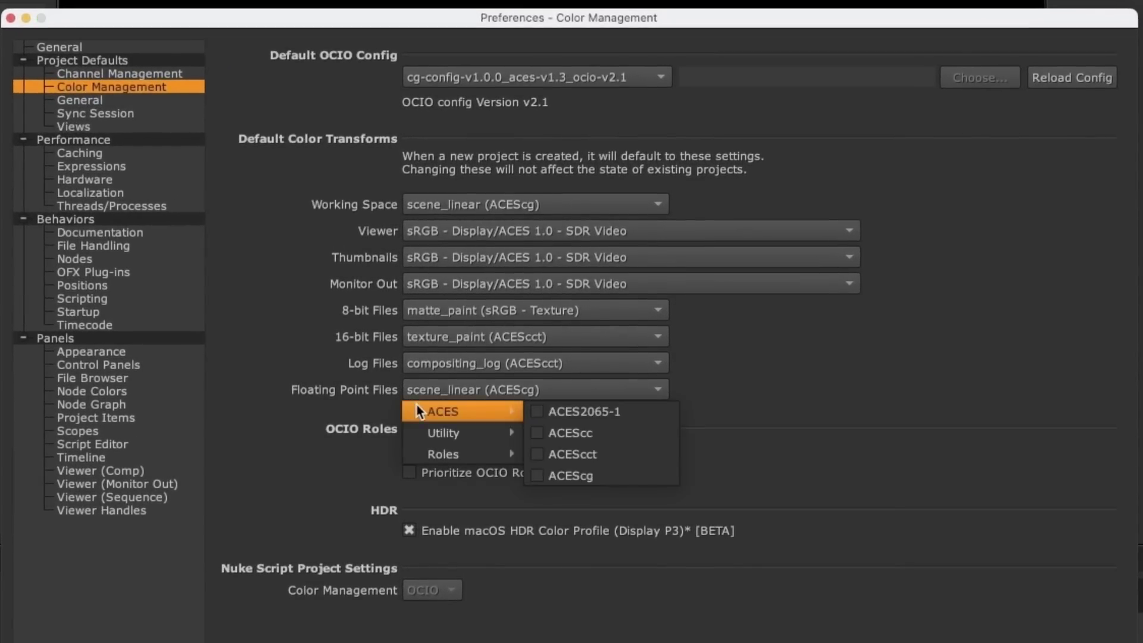
pyautogui.moveTo(427, 431)
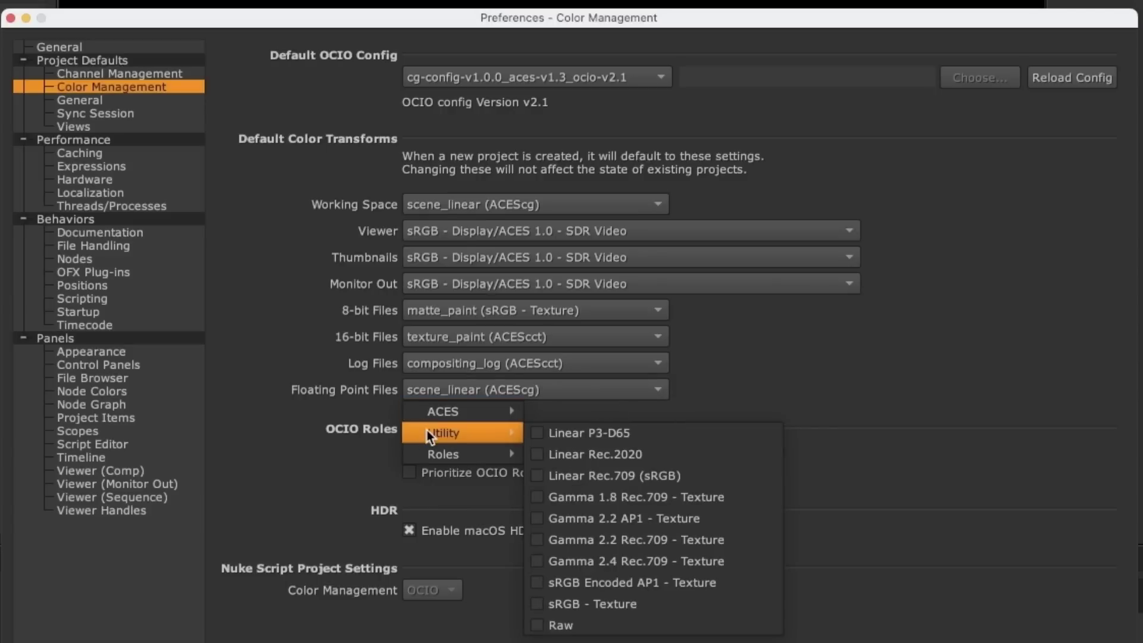
pyautogui.moveTo(429, 453)
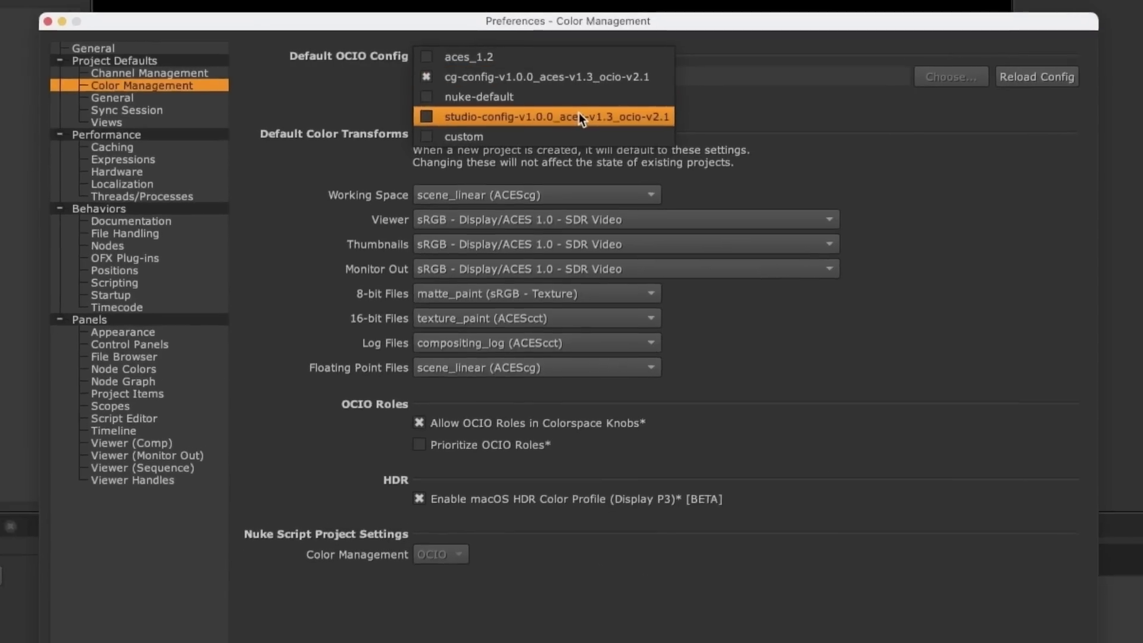
pyautogui.click(580, 117)
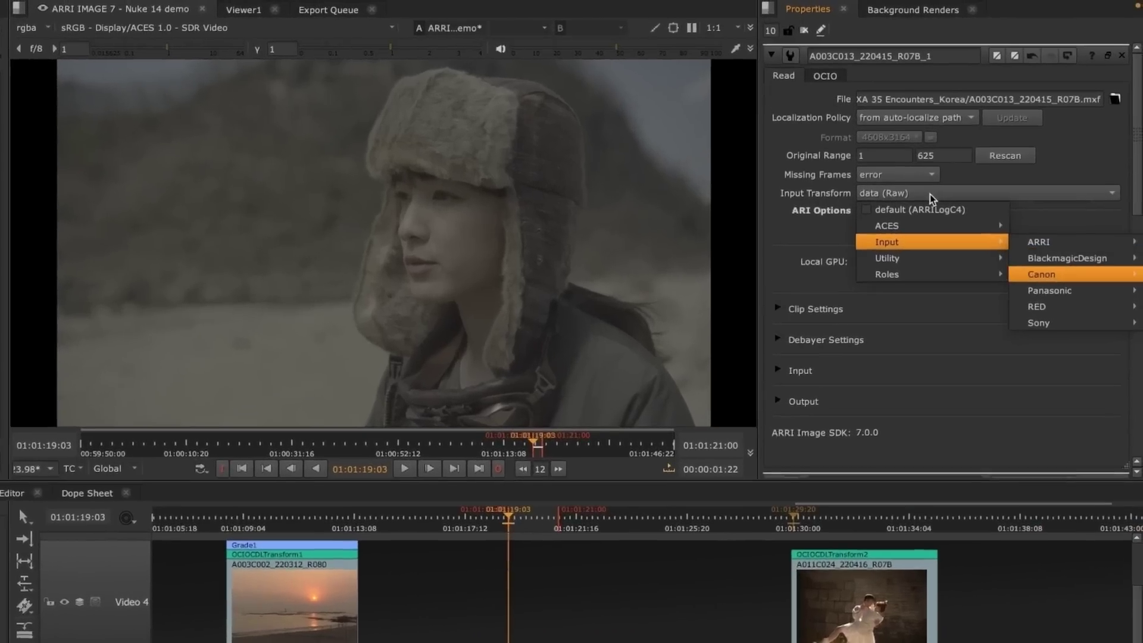
# Set clip A003C013's input transform to ARRI LogC4 and play the sequence.
pyautogui.press('Down')
pyautogui.press('Down')
pyautogui.press('Down')
pyautogui.press('Down')
pyautogui.press('Right')
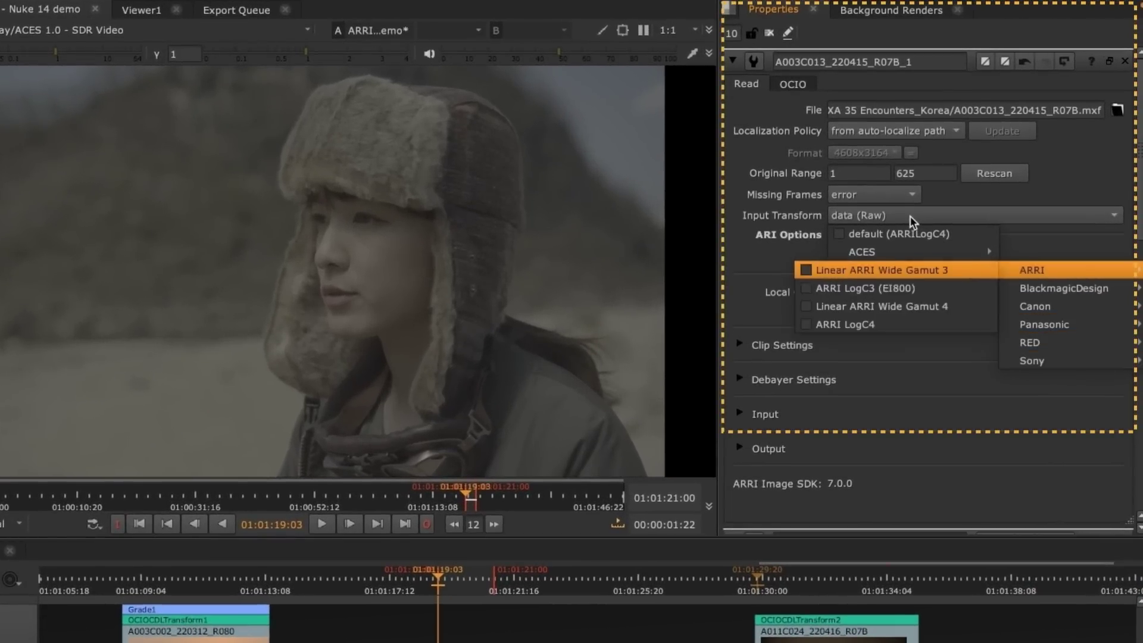
pyautogui.press('Down')
pyautogui.press('Down')
pyautogui.press('Down')
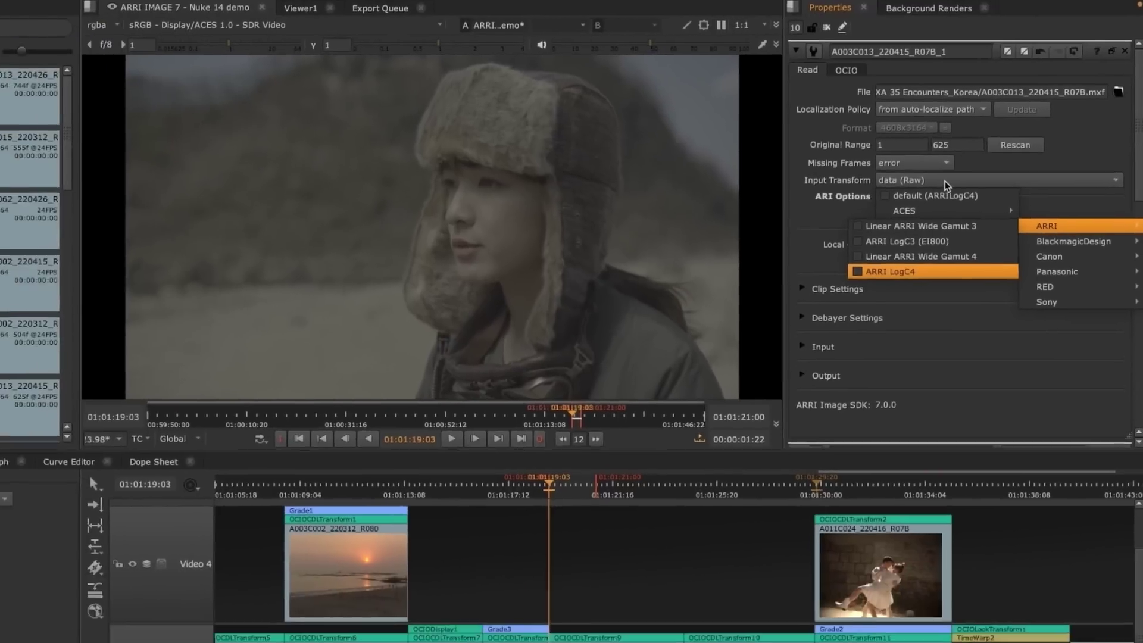
pyautogui.press('Return')
pyautogui.click(452, 439)
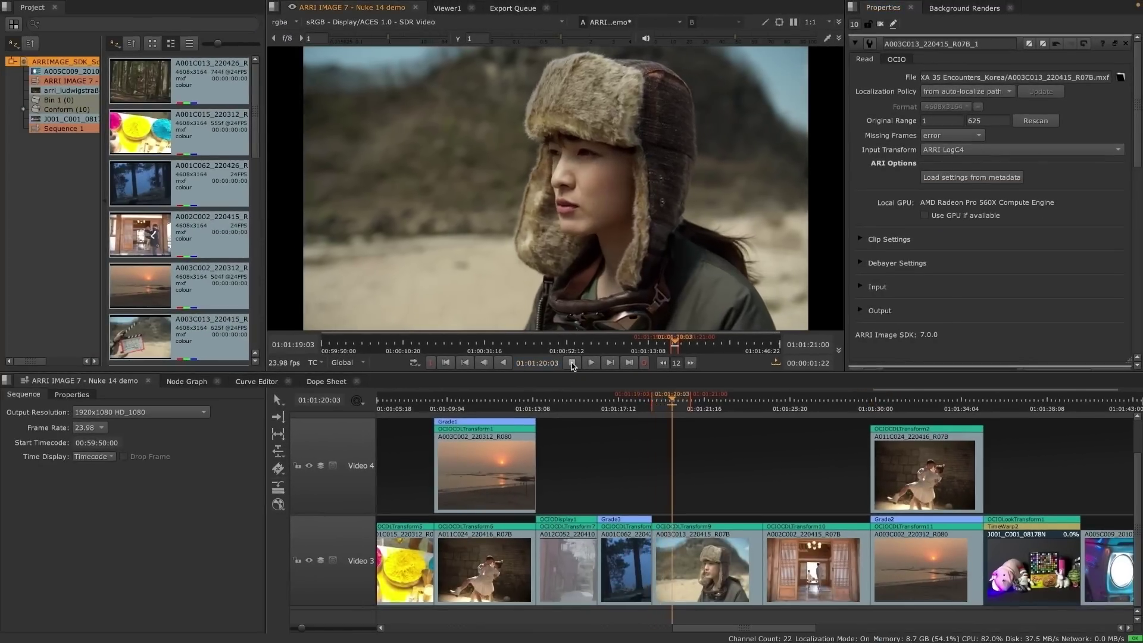
# Add an OCIO NamedTransform [BETA] soft effect to clip A012C052, then step down to the J001 clip.
pyautogui.rightClick(578, 561)
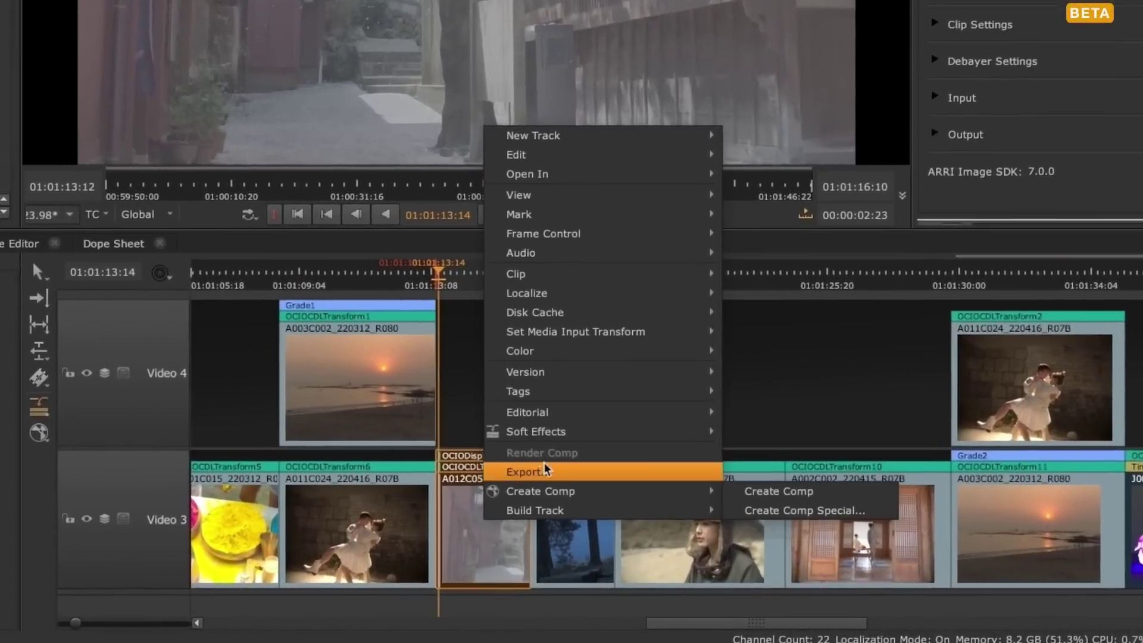
pyautogui.moveTo(569, 435)
pyautogui.moveTo(794, 466)
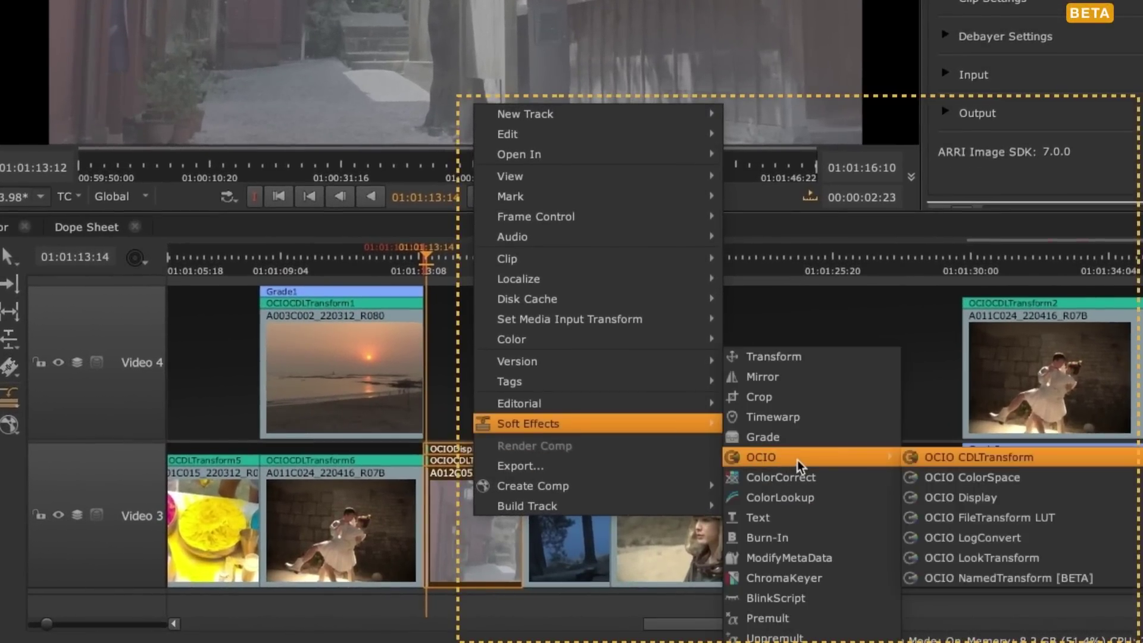
pyautogui.press('Down')
pyautogui.press('Down')
pyautogui.press('Down')
pyautogui.press('Down')
pyautogui.press('Down')
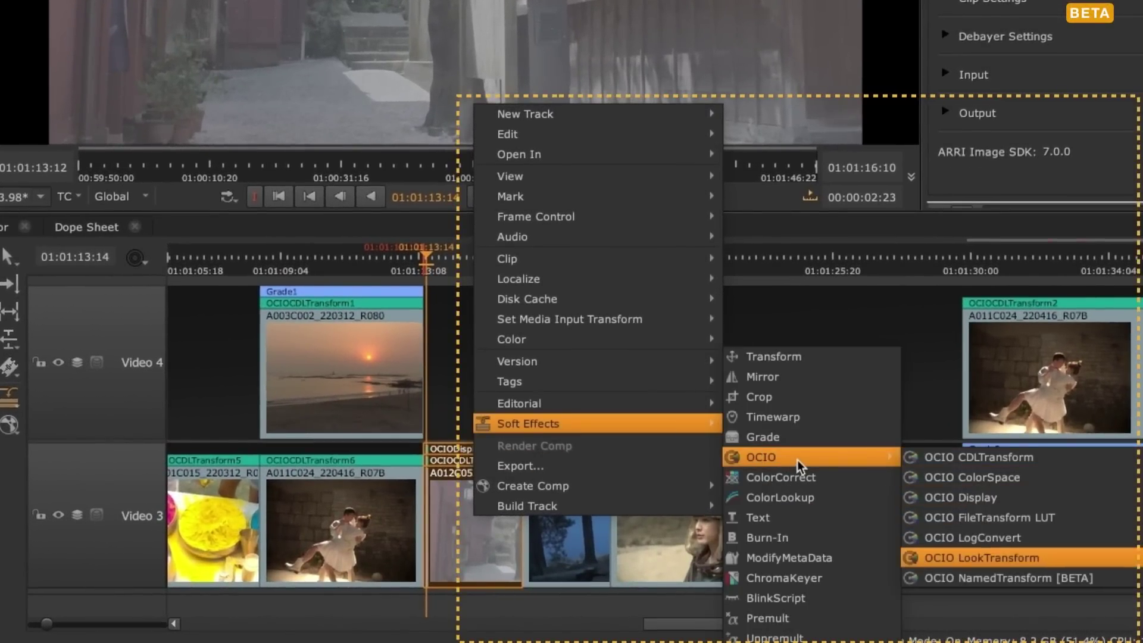
pyautogui.press('Down')
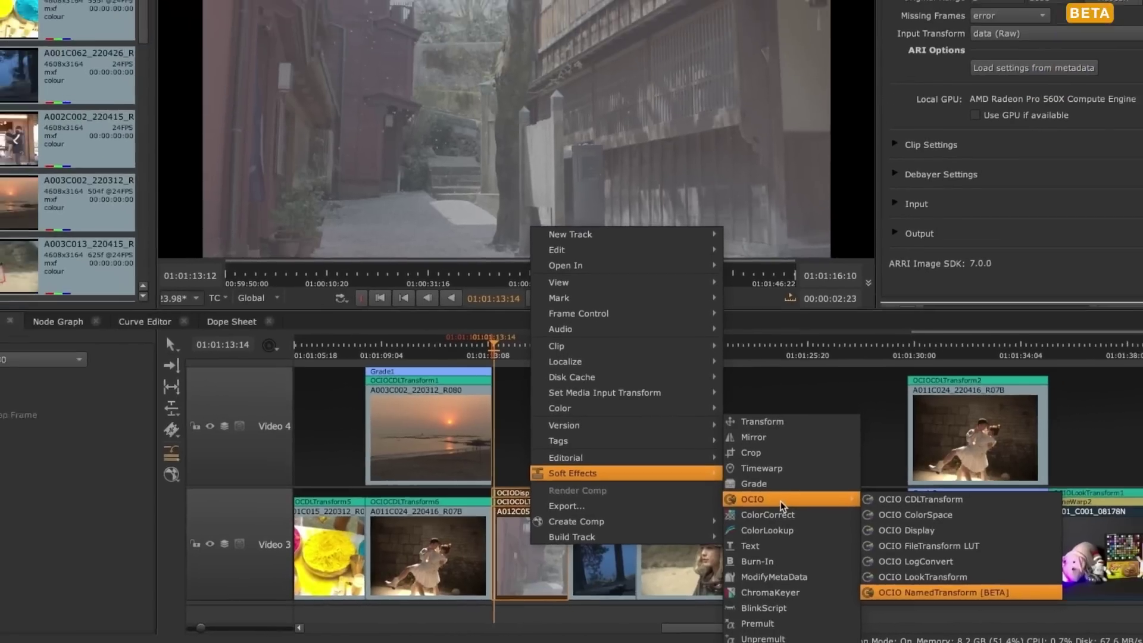
pyautogui.press('Return')
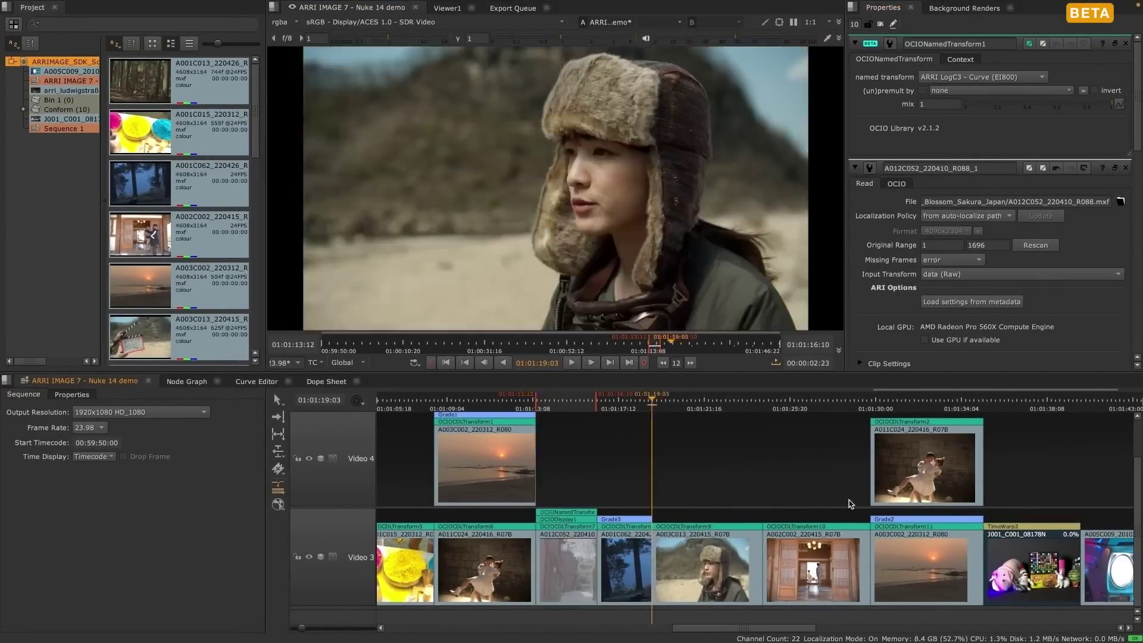
pyautogui.press('Down')
pyautogui.press('Down')
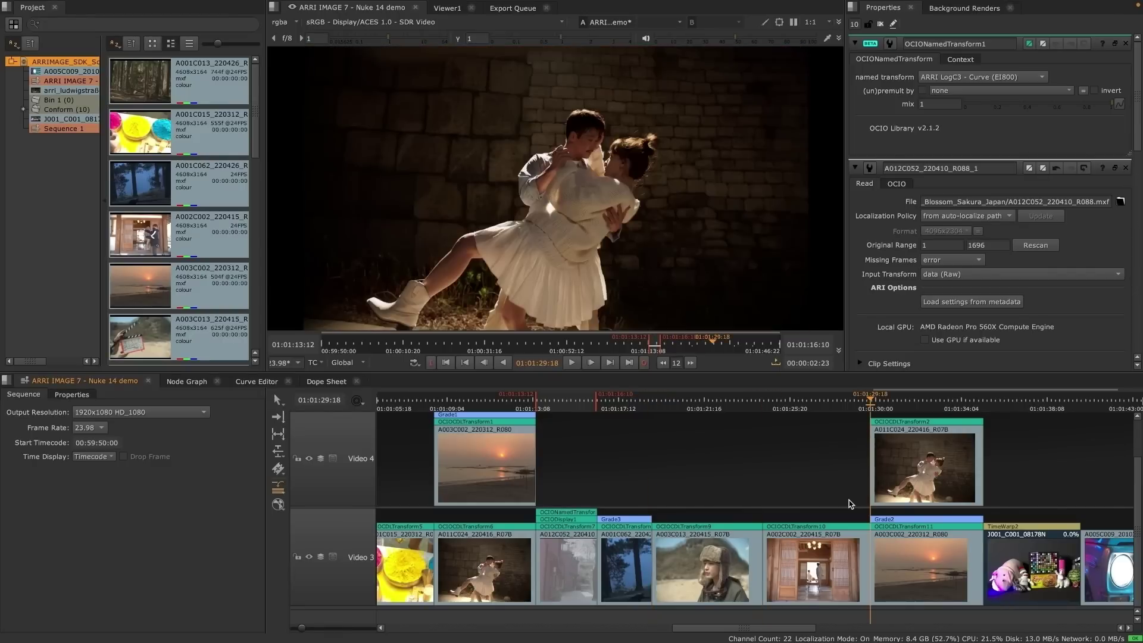
pyautogui.press('Down')
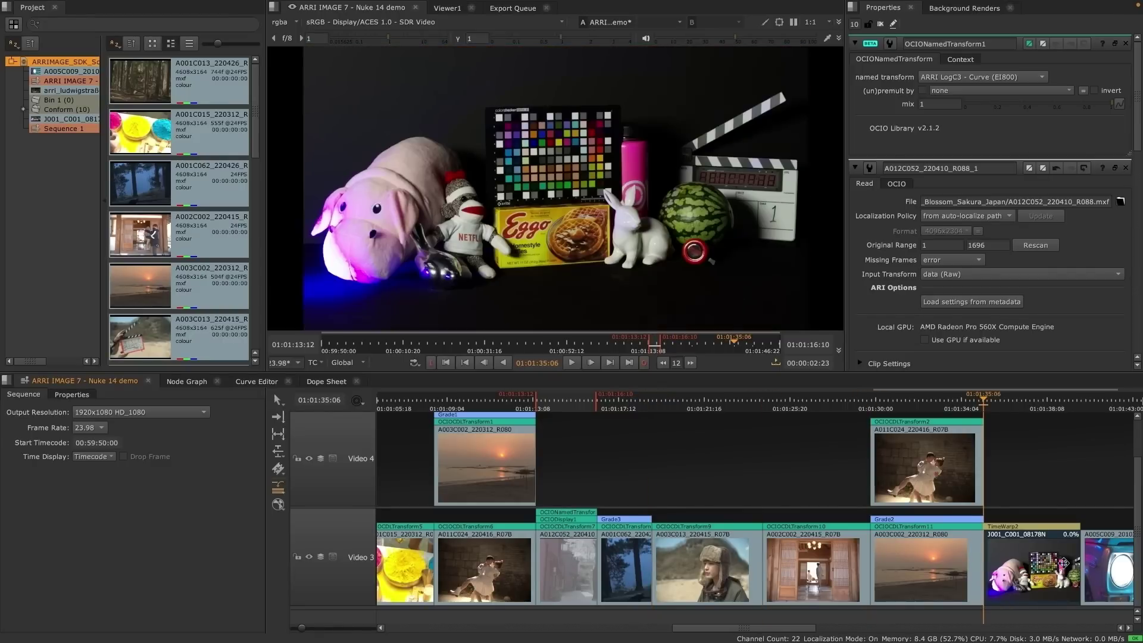
# Check clip J001_C001_08178N's read settings, then add an OCIO LookTransform soft effect to the timeline.
pyautogui.click(1047, 559)
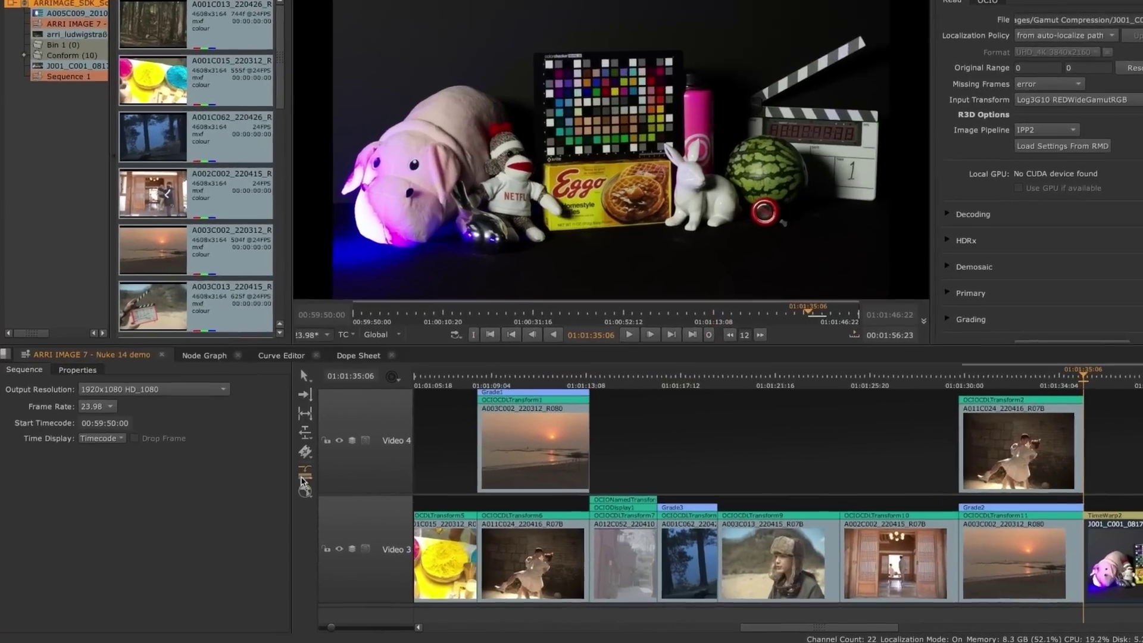
pyautogui.click(278, 488)
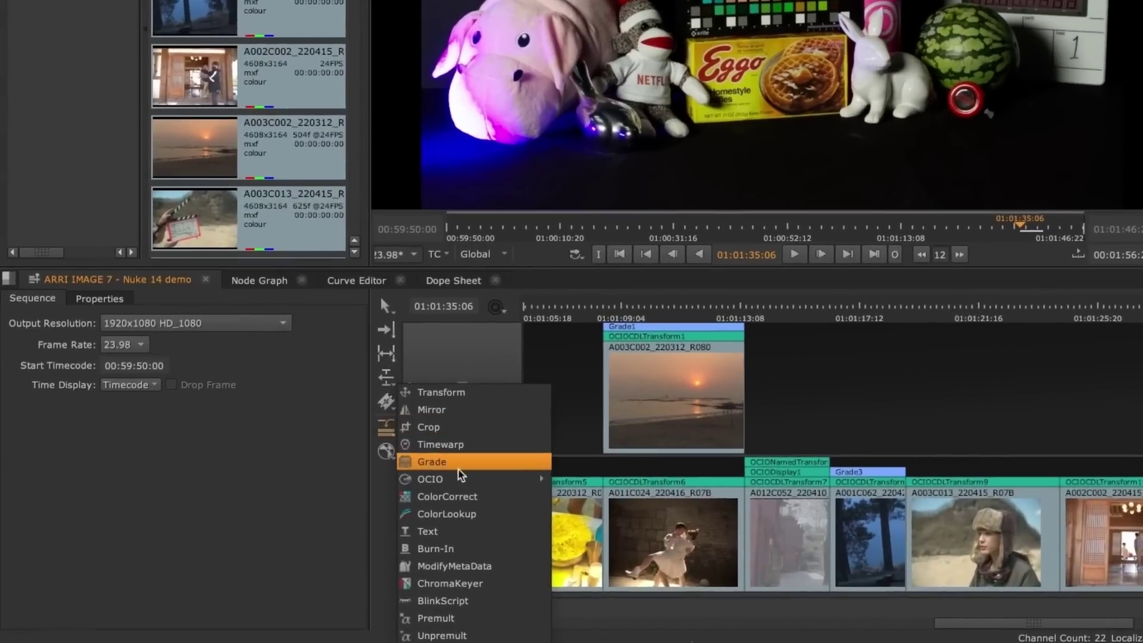
pyautogui.moveTo(447, 495)
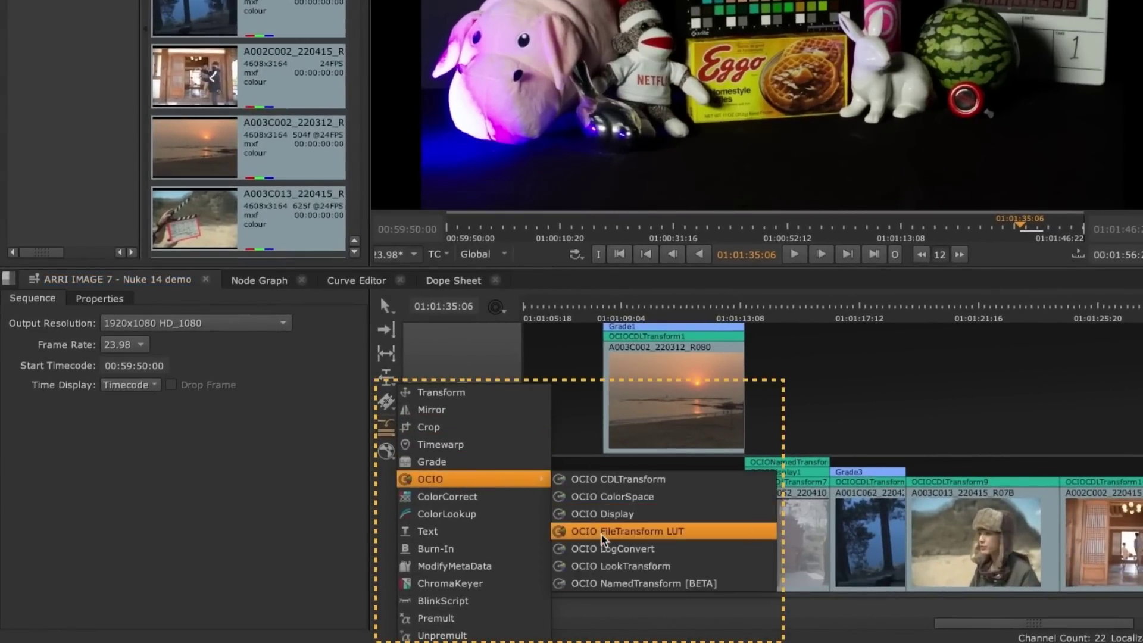
pyautogui.click(614, 567)
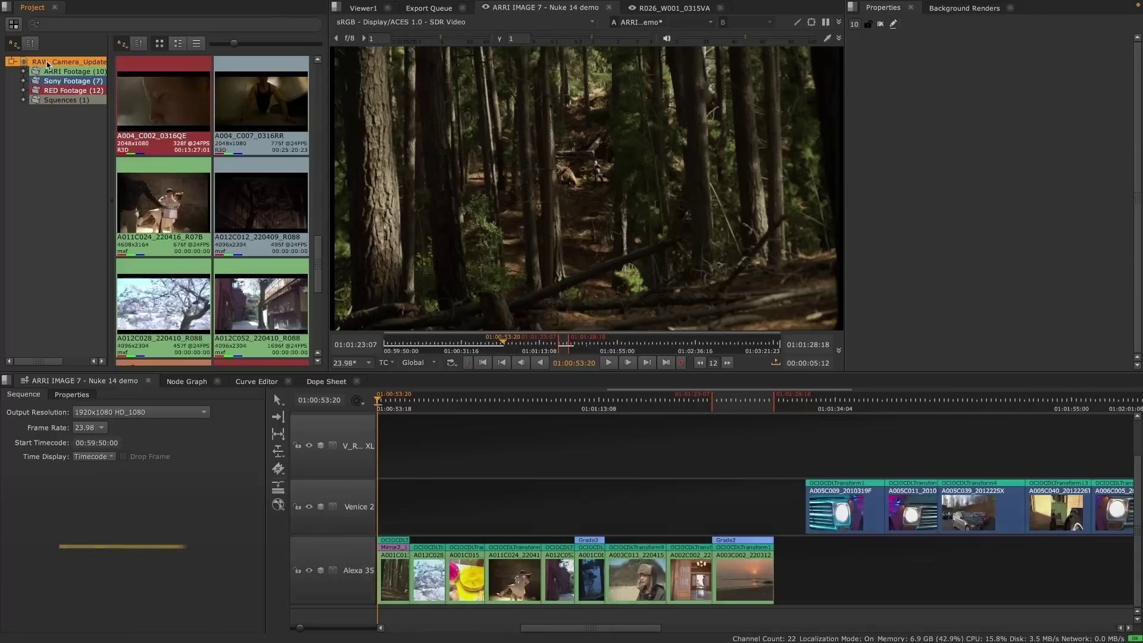
# Browse the ARRI Footage bin and step through the sequence's clips from the cherry-blossom shot.
pyautogui.click(60, 72)
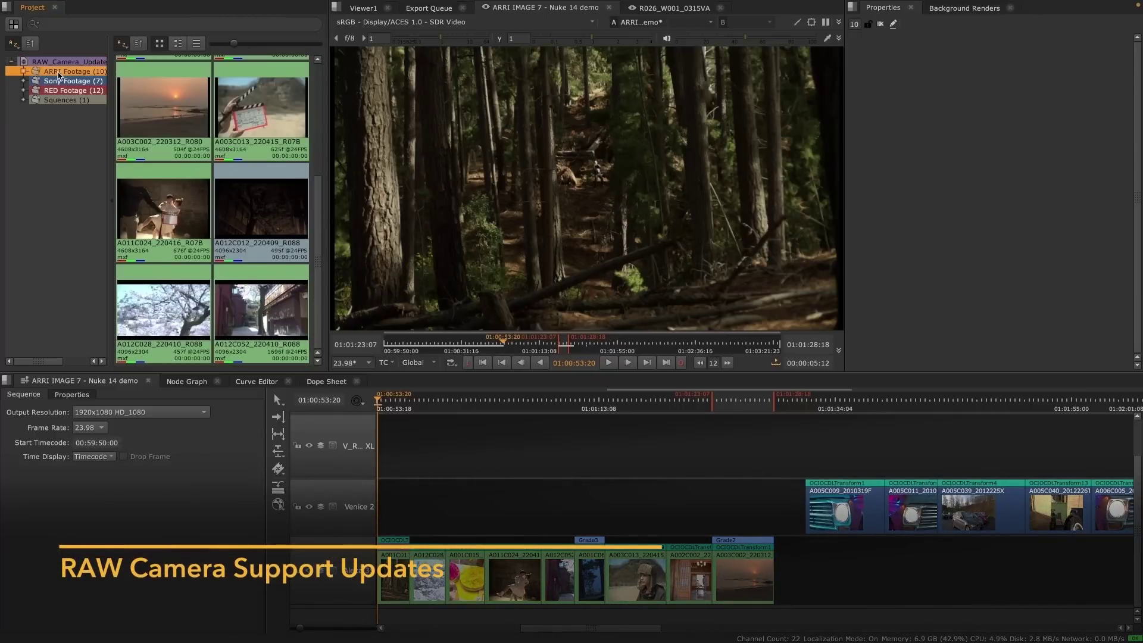
pyautogui.click(408, 407)
pyautogui.press('Down')
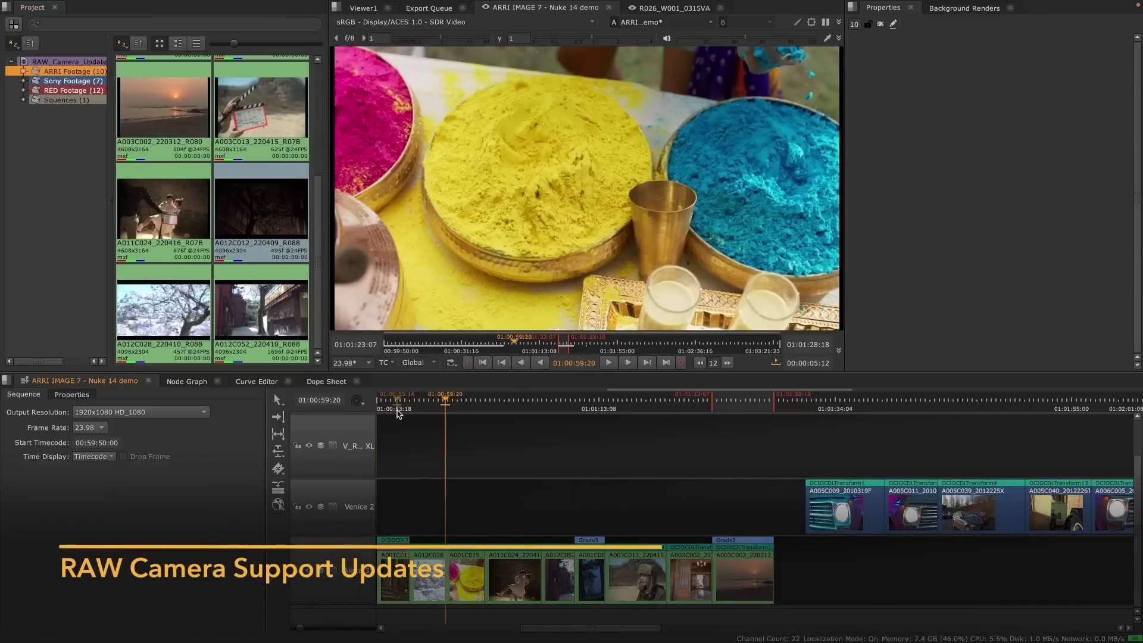
pyautogui.press('Down')
pyautogui.press('Down')
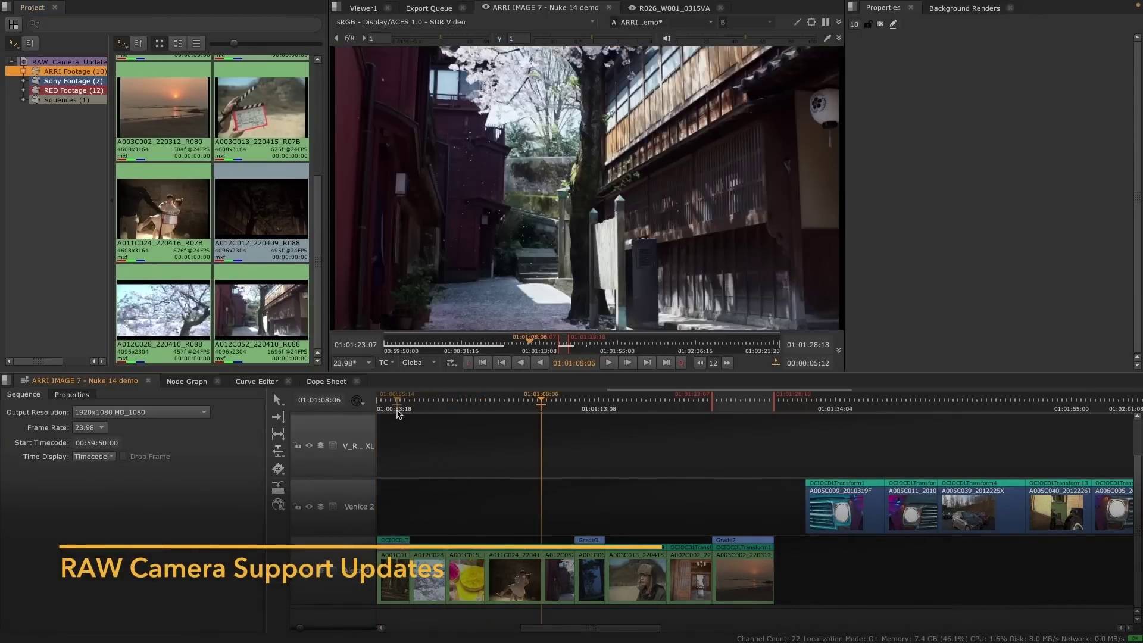
pyautogui.press('Down')
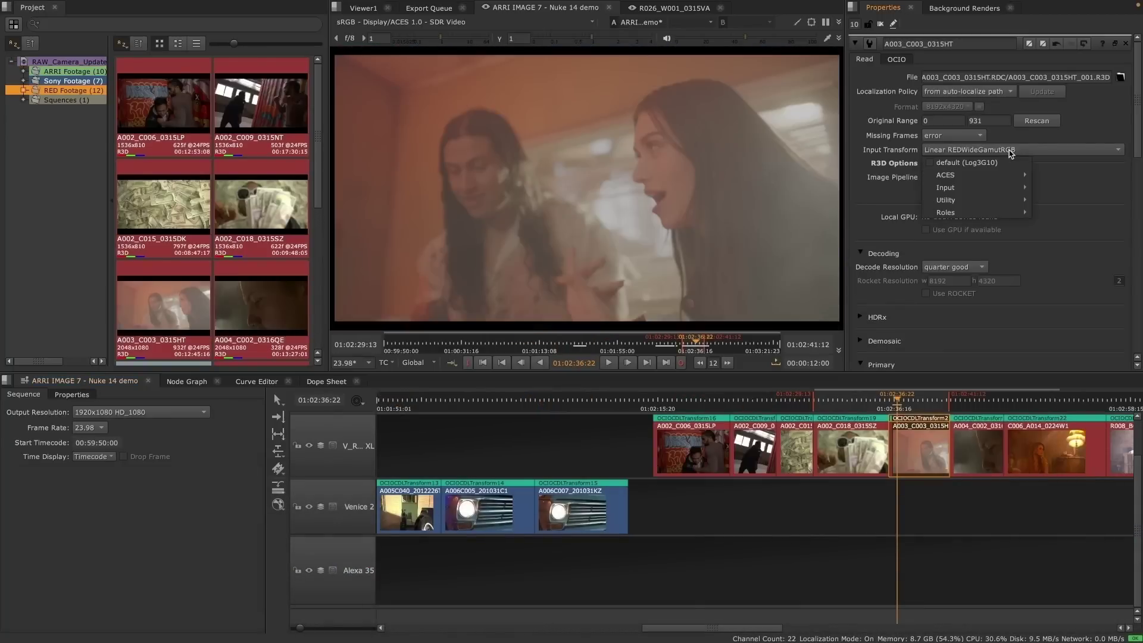
# Set the RED clip's input transform to Log3G10 REDWideGamutRGB and play it back.
pyautogui.moveTo(1002, 190)
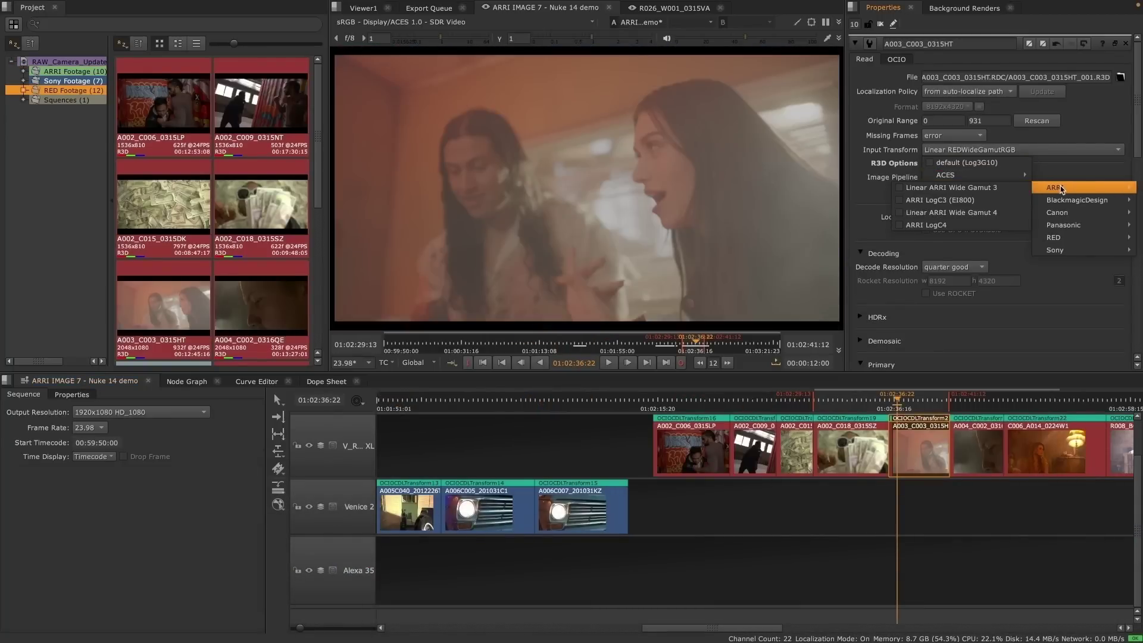
pyautogui.moveTo(1059, 237)
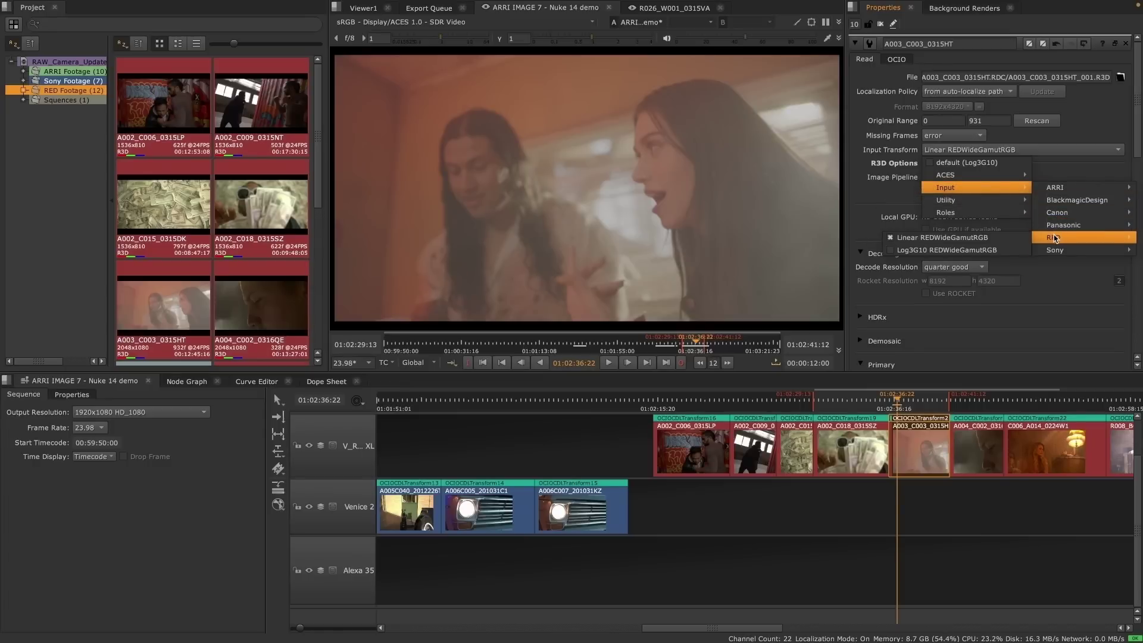
pyautogui.click(992, 250)
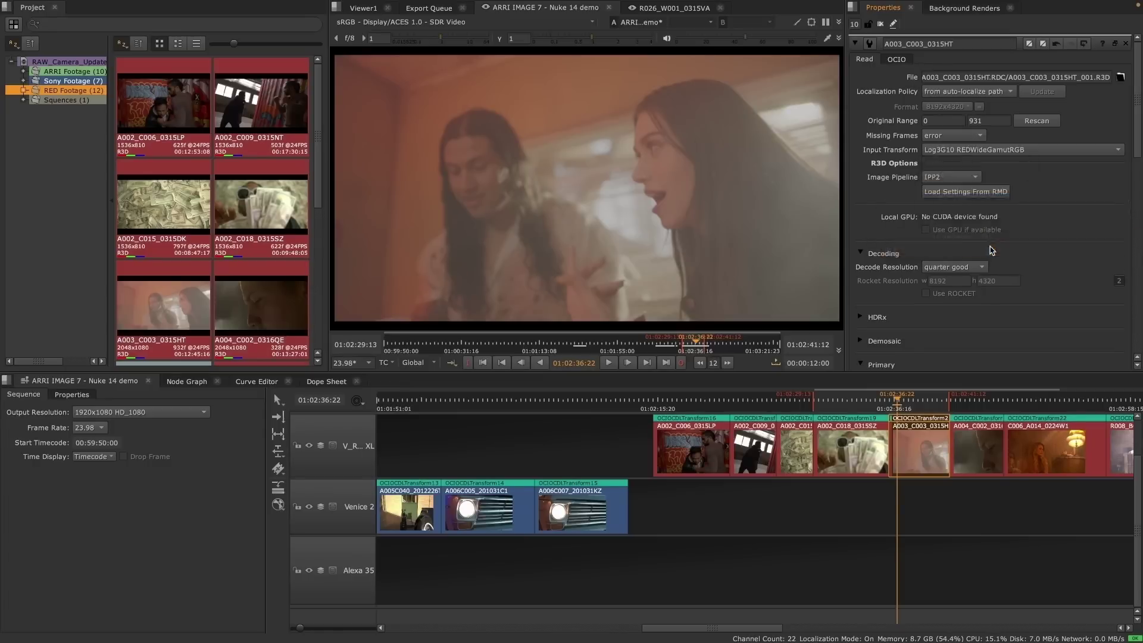
pyautogui.click(608, 363)
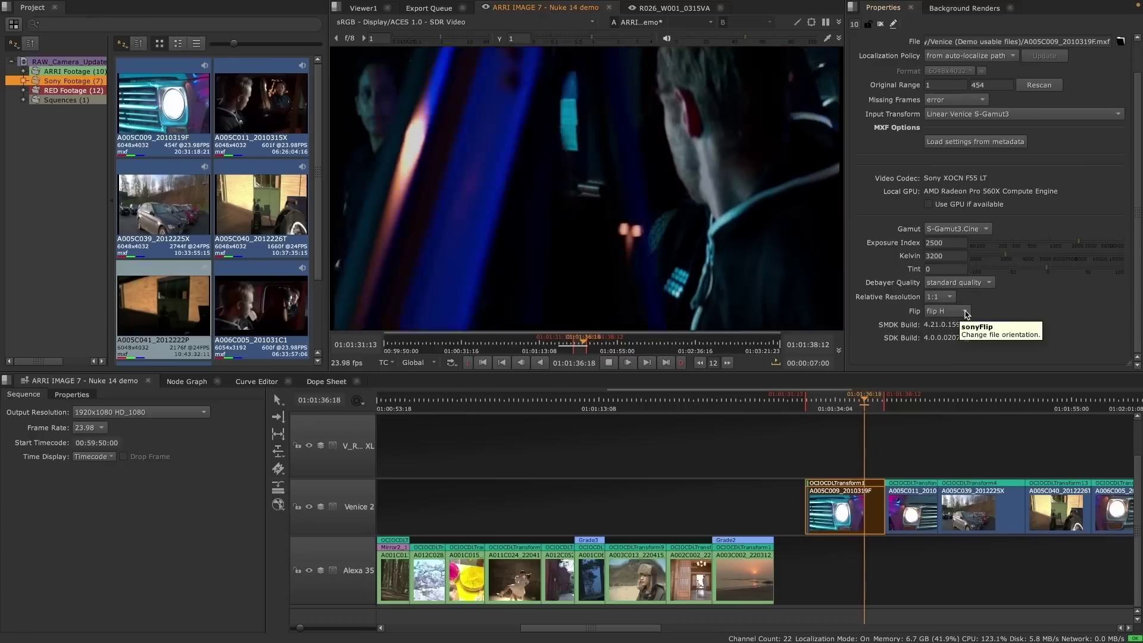
pyautogui.moveTo(615, 627); pyautogui.dragTo(696, 630)
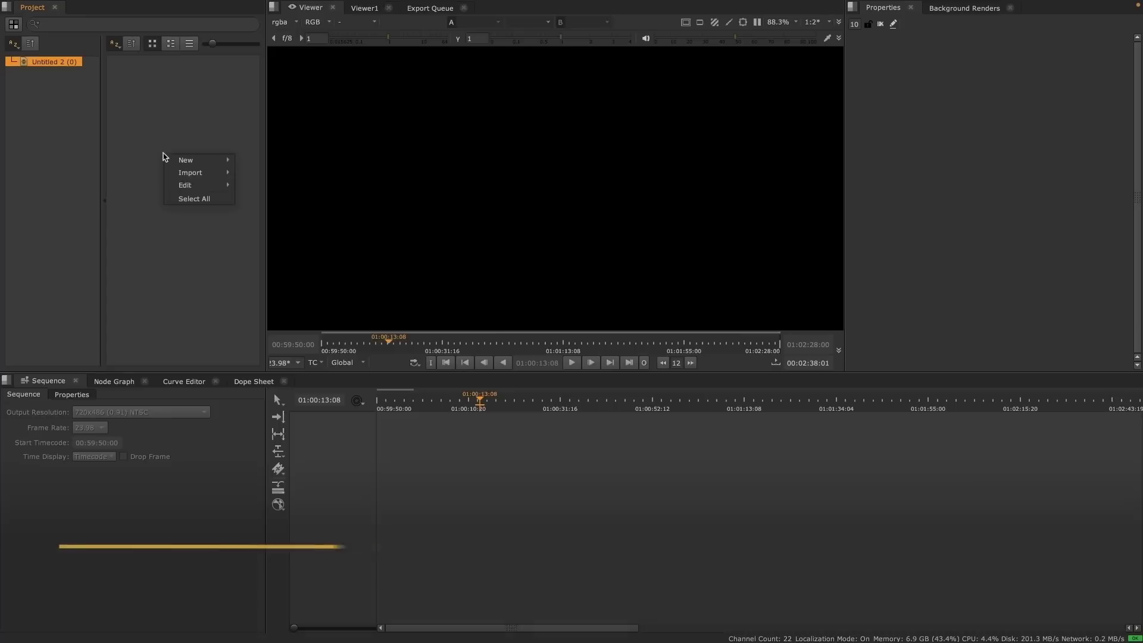
pyautogui.moveTo(188, 174)
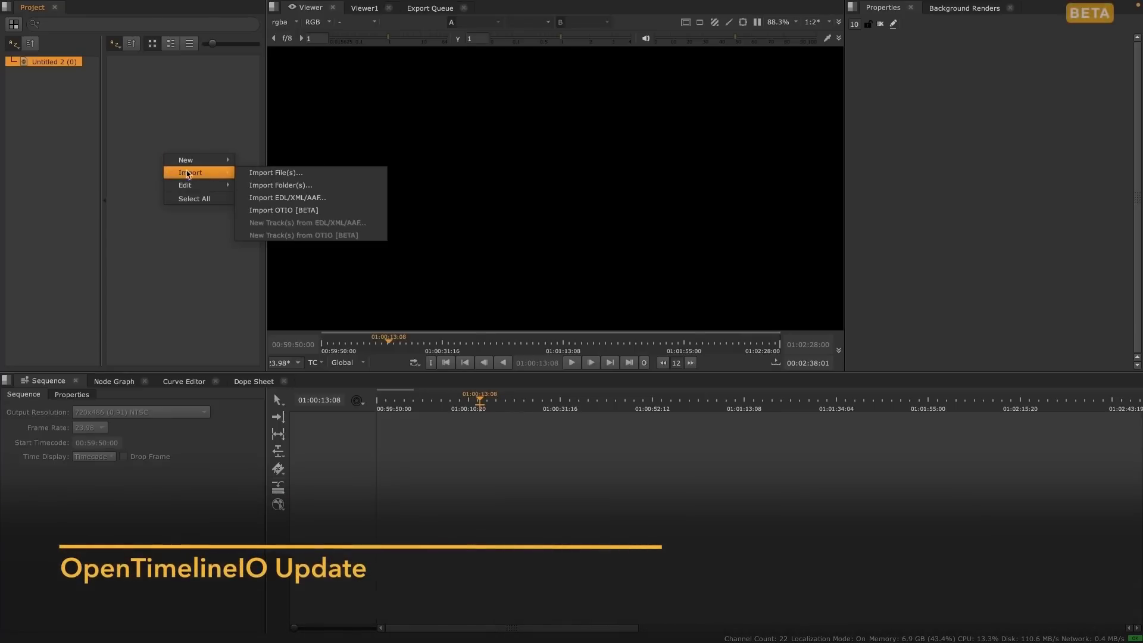
# Import SolLevante_Animatics_ver1_H264.otio as a sequence and add a fade-out transition to SQ040_SH0050.
pyautogui.click(263, 210)
pyautogui.click(481, 131)
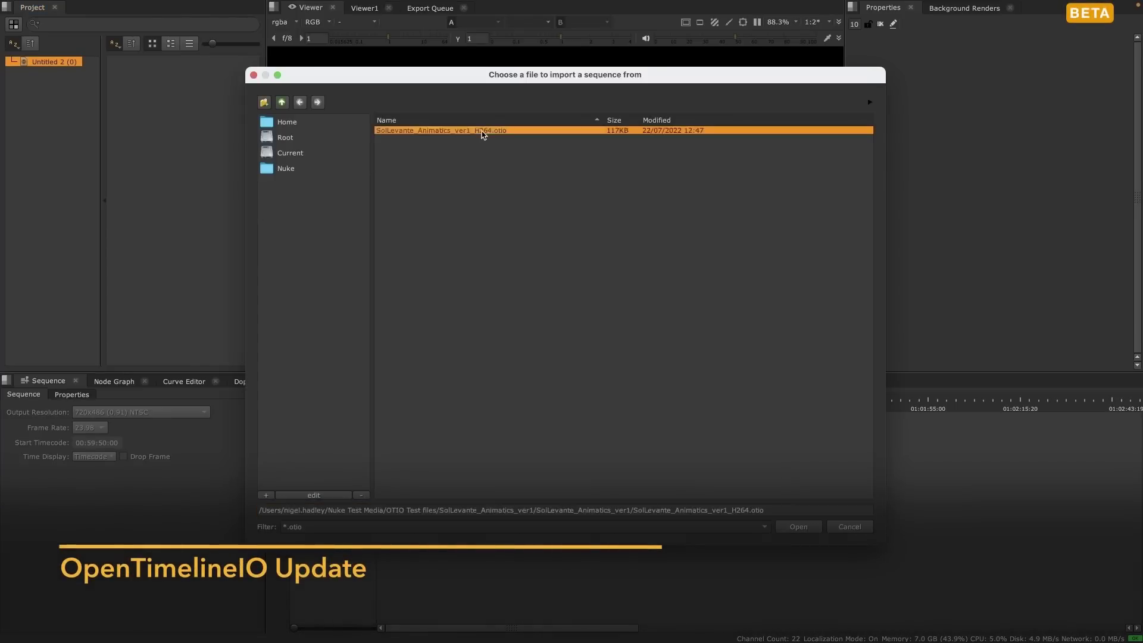
pyautogui.click(796, 527)
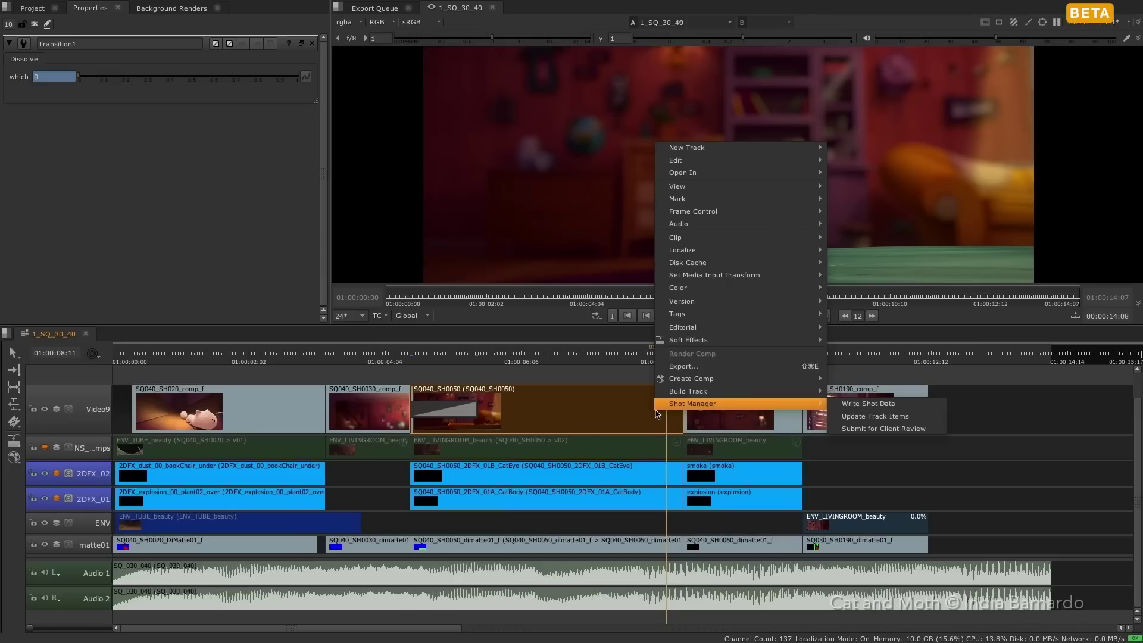
pyautogui.moveTo(712, 331)
pyautogui.moveTo(897, 445)
pyautogui.click(989, 469)
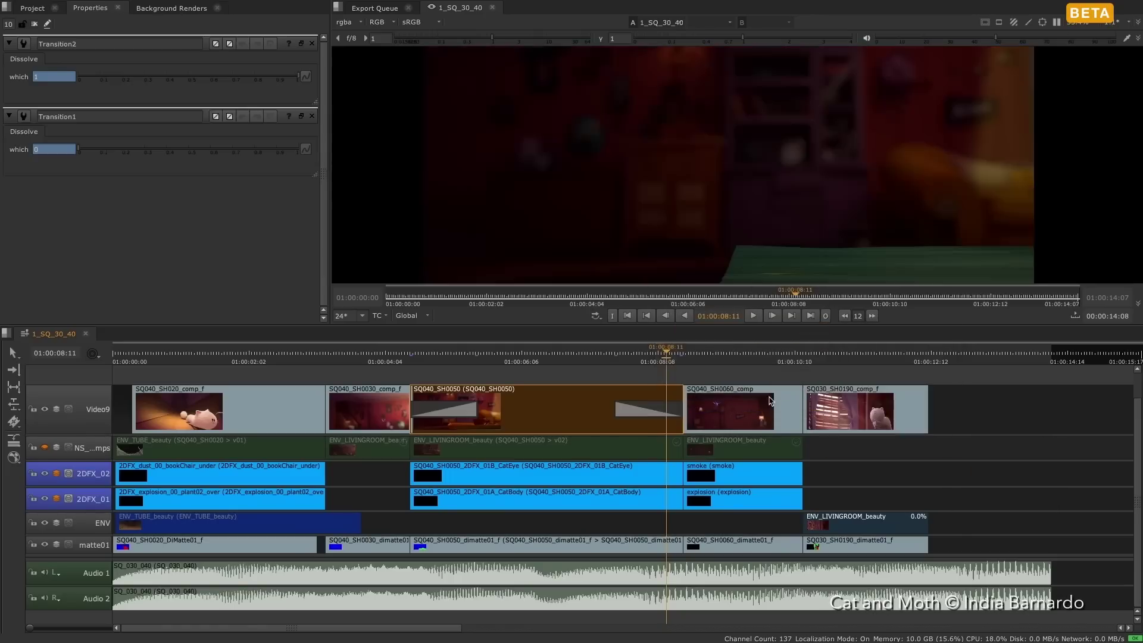
pyautogui.moveTo(666, 355); pyautogui.dragTo(732, 352)
# Open the speed settings to retime the SQ040_SH0060_comp clip, then stop playback.
pyautogui.click(747, 417)
pyautogui.rightClick(737, 416)
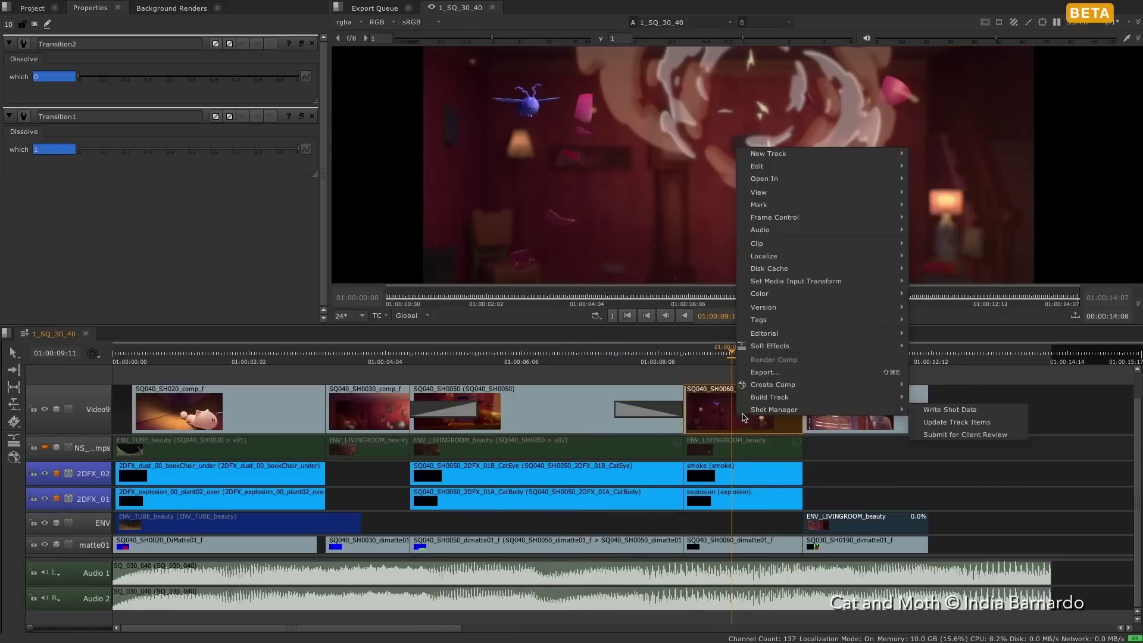
pyautogui.moveTo(774, 333)
pyautogui.moveTo(945, 338)
pyautogui.click(936, 385)
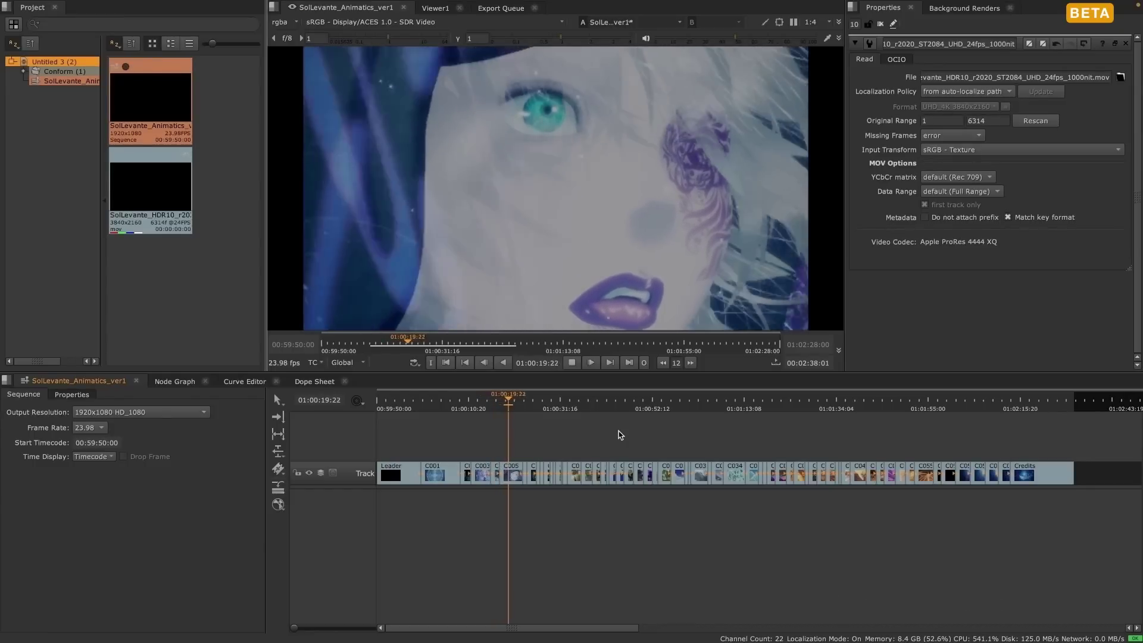
pyautogui.click(572, 363)
# Configure the export with OTIO Exporter (Beta) as the content preset.
pyautogui.rightClick(592, 455)
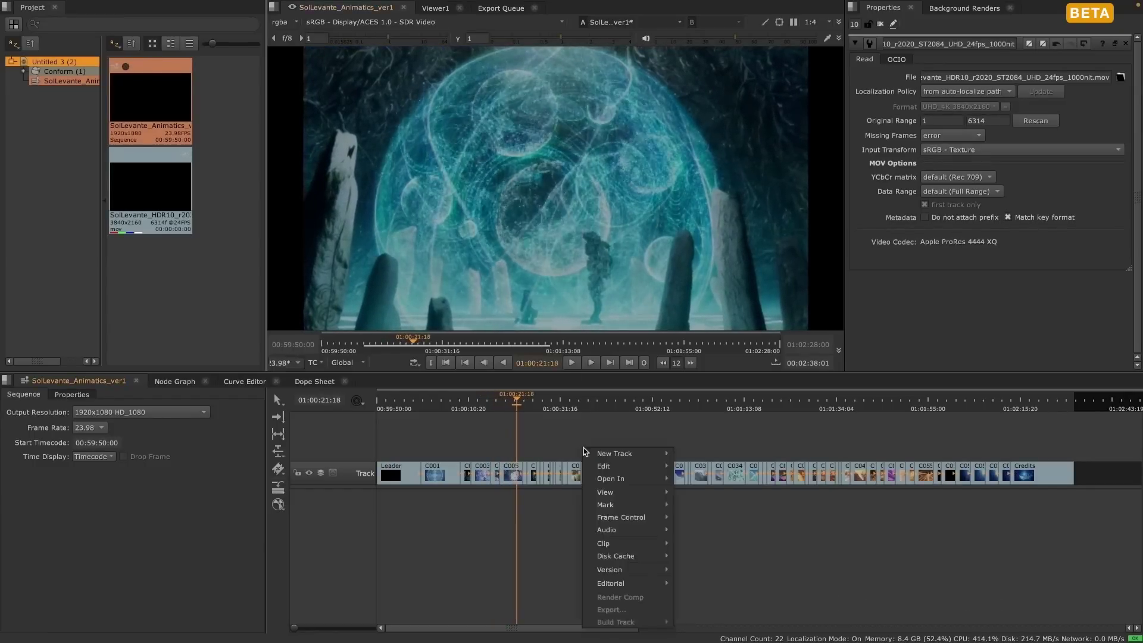
pyautogui.moveTo(592, 455)
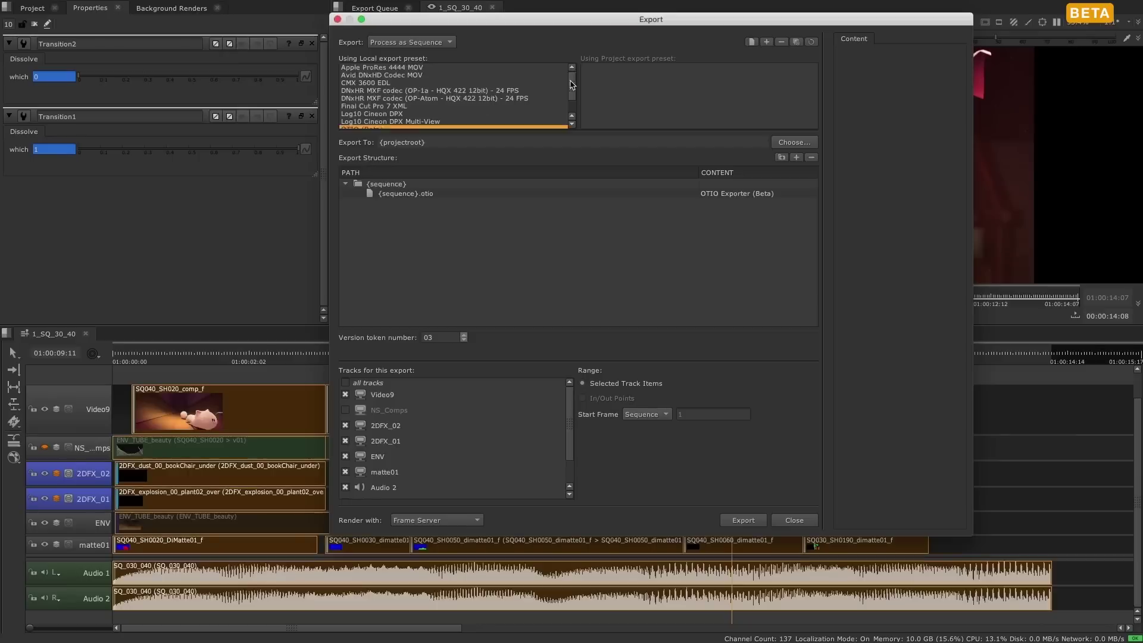
pyautogui.scroll(-1, 553, 116)
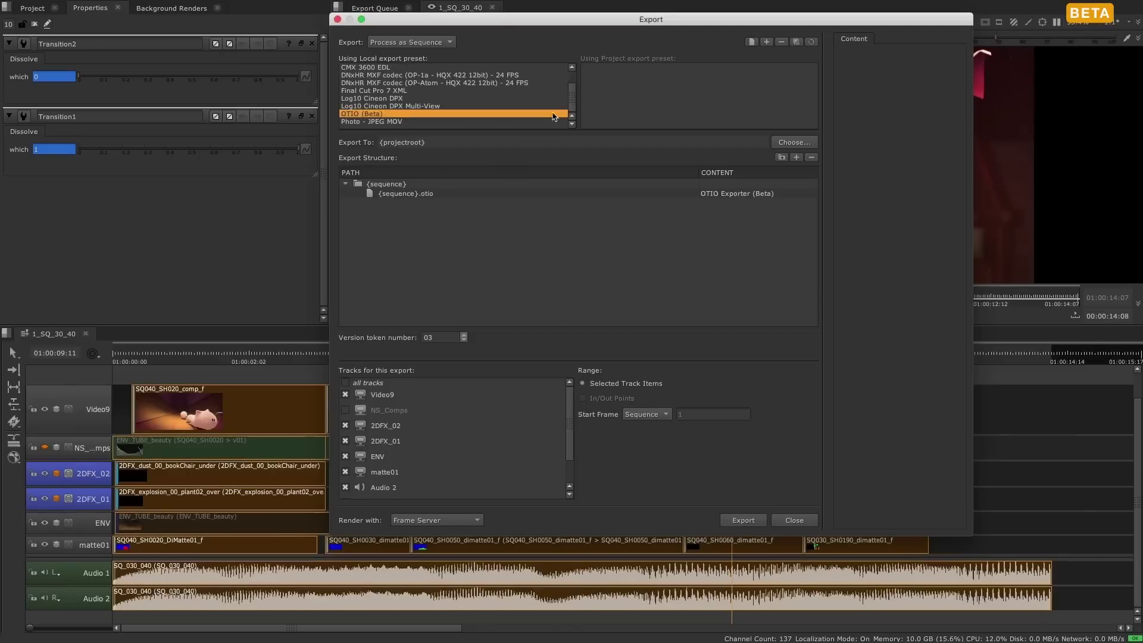
pyautogui.click(789, 196)
pyautogui.click(783, 196)
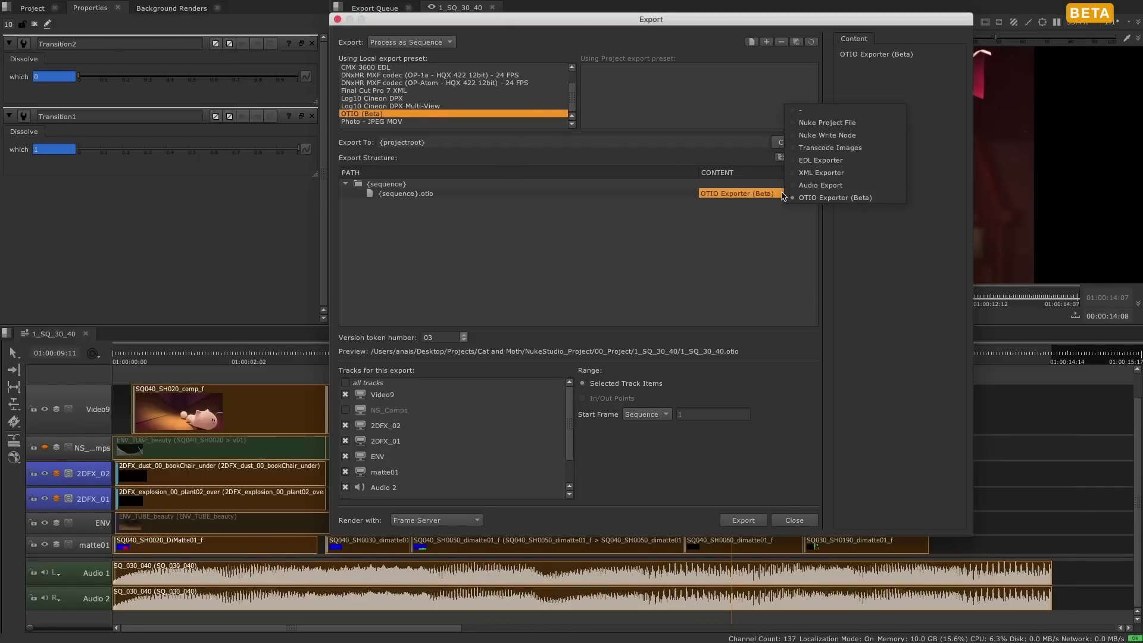
pyautogui.click(866, 199)
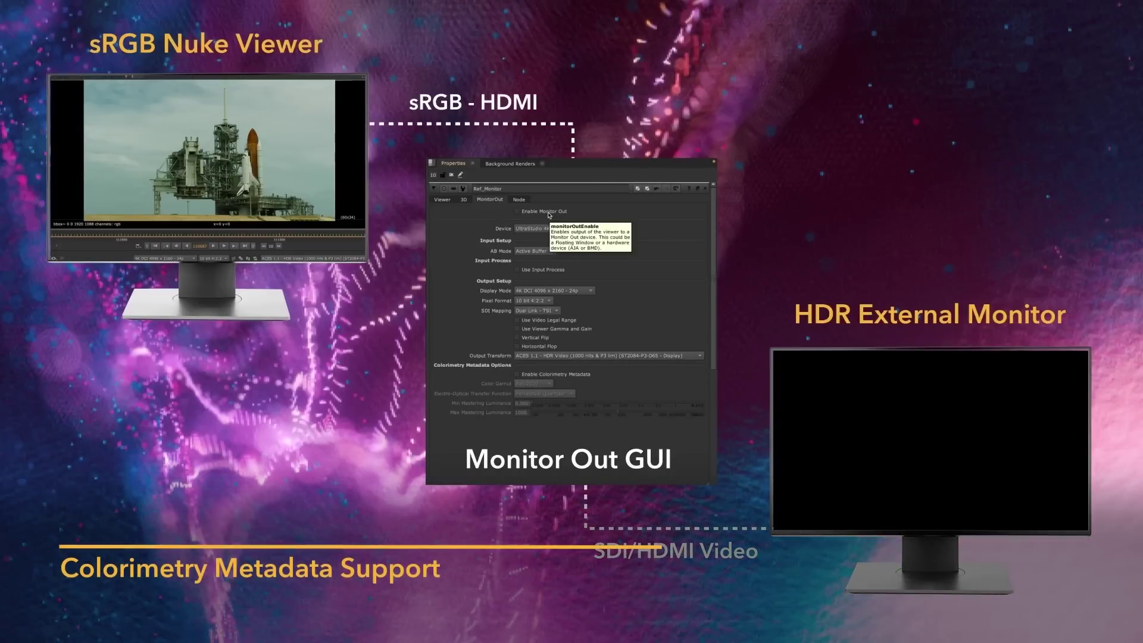
# Enable Monitor Out and colorimetry metadata, set Color Gamut to Rec.2020, and view the EOTF choices.
pyautogui.click(517, 212)
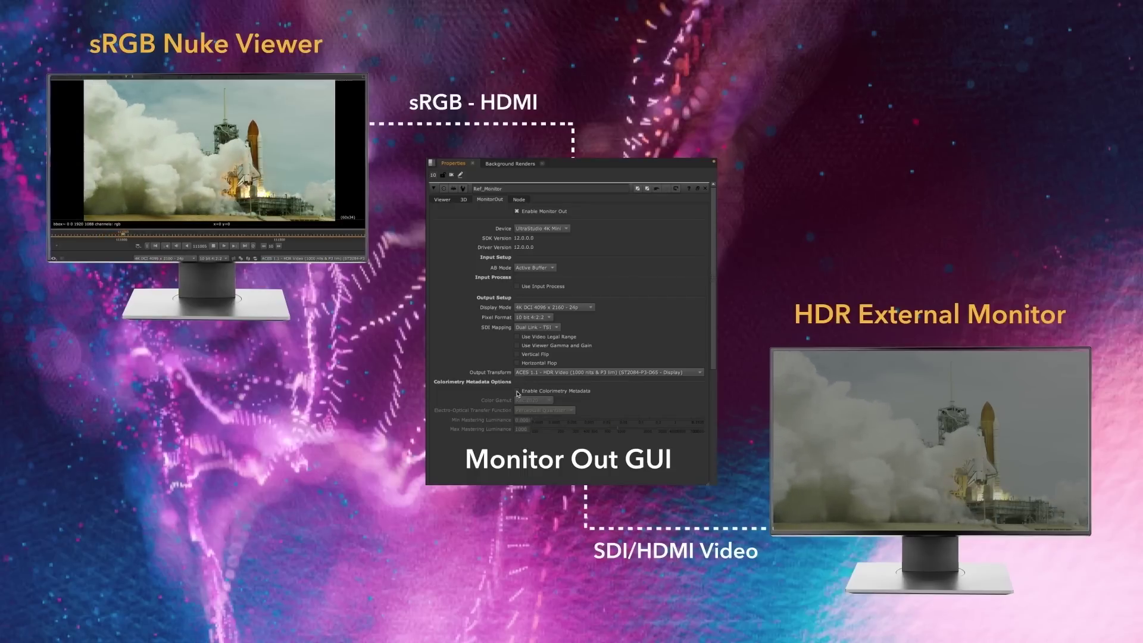
pyautogui.click(517, 391)
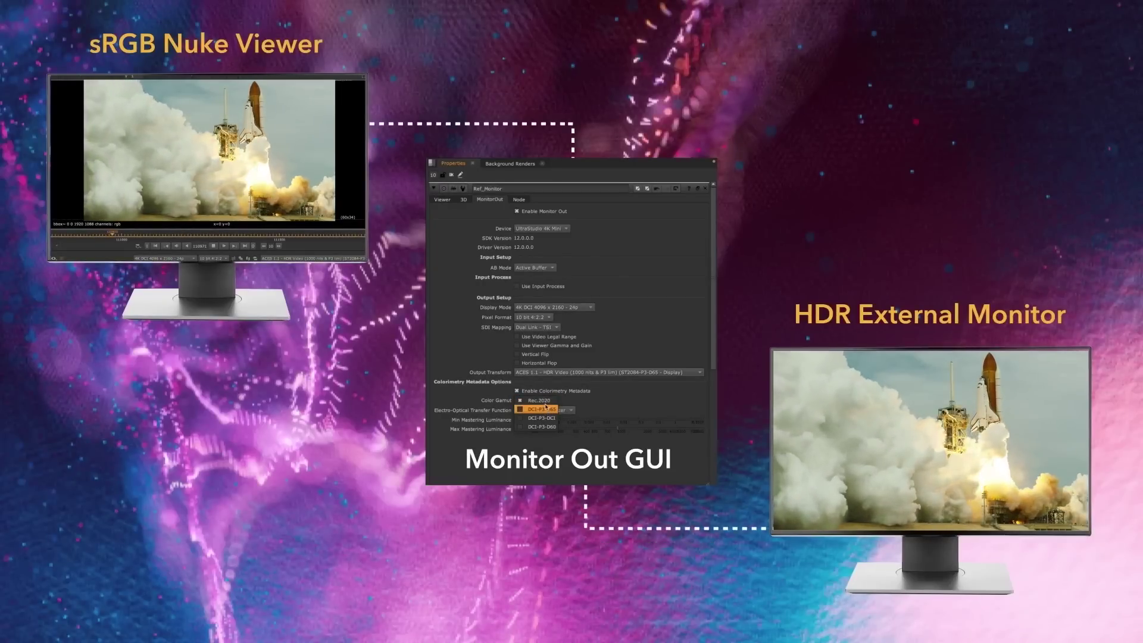
pyautogui.click(547, 401)
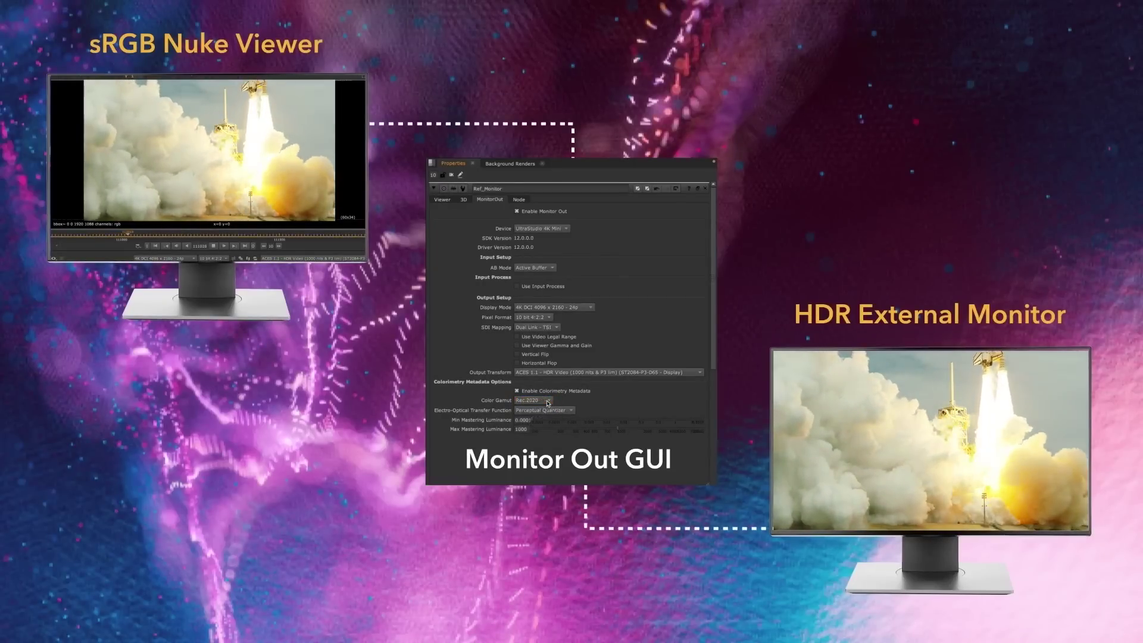
pyautogui.click(563, 411)
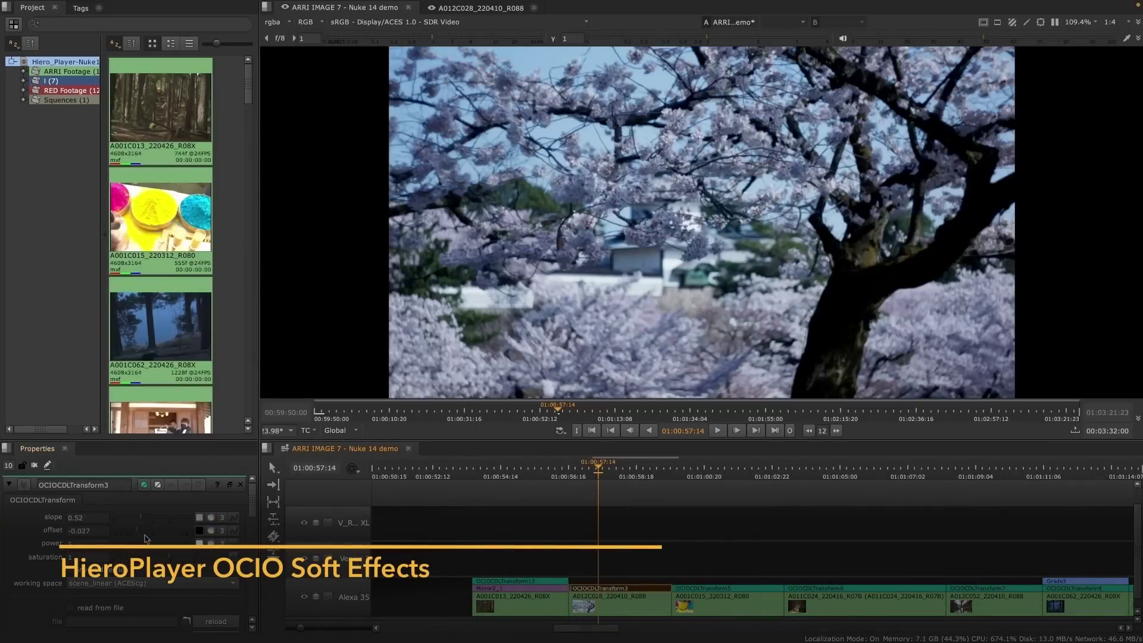
# Adjust an existing offset, then add an OCIO CDLTransform effect track and drag its offset.
pyautogui.moveTo(140, 533); pyautogui.dragTo(169, 538)
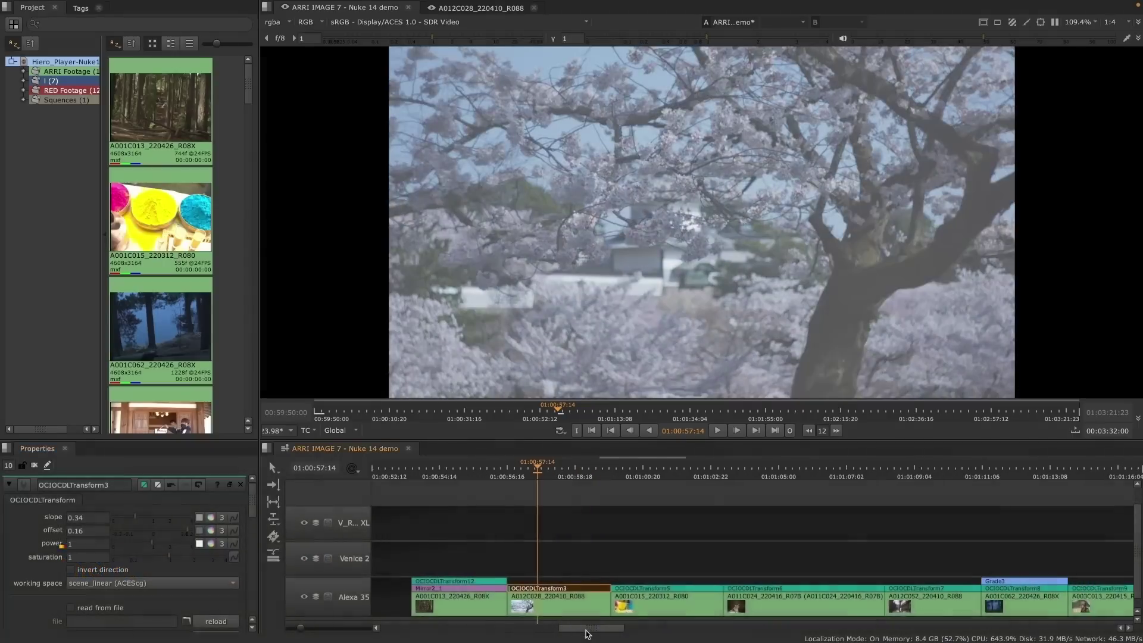
pyautogui.moveTo(583, 629); pyautogui.dragTo(675, 627)
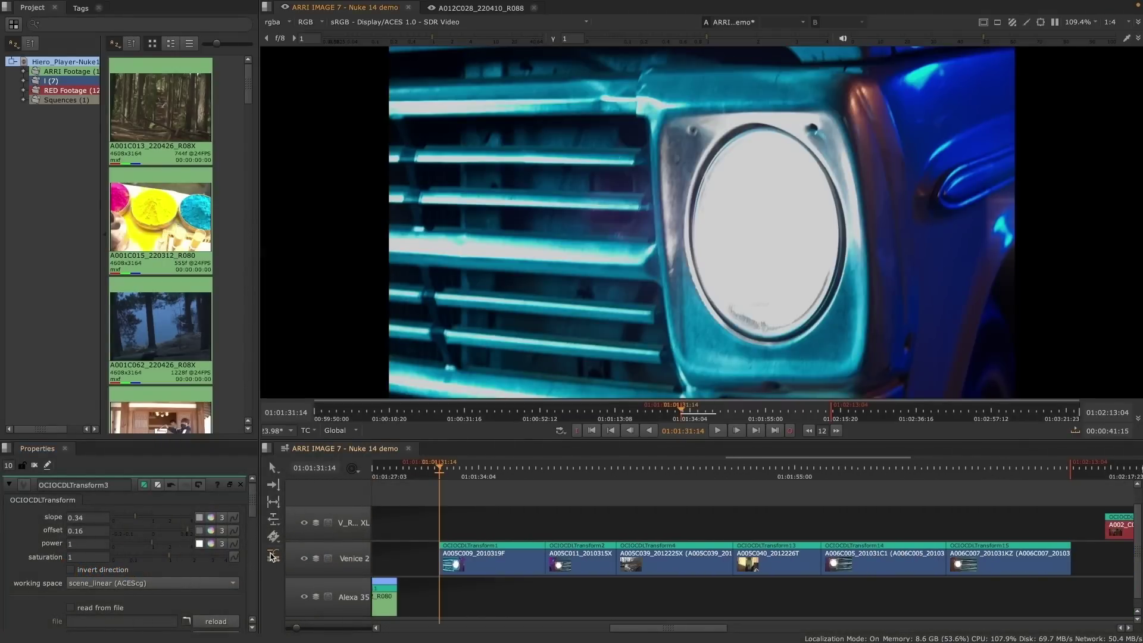
pyautogui.click(272, 556)
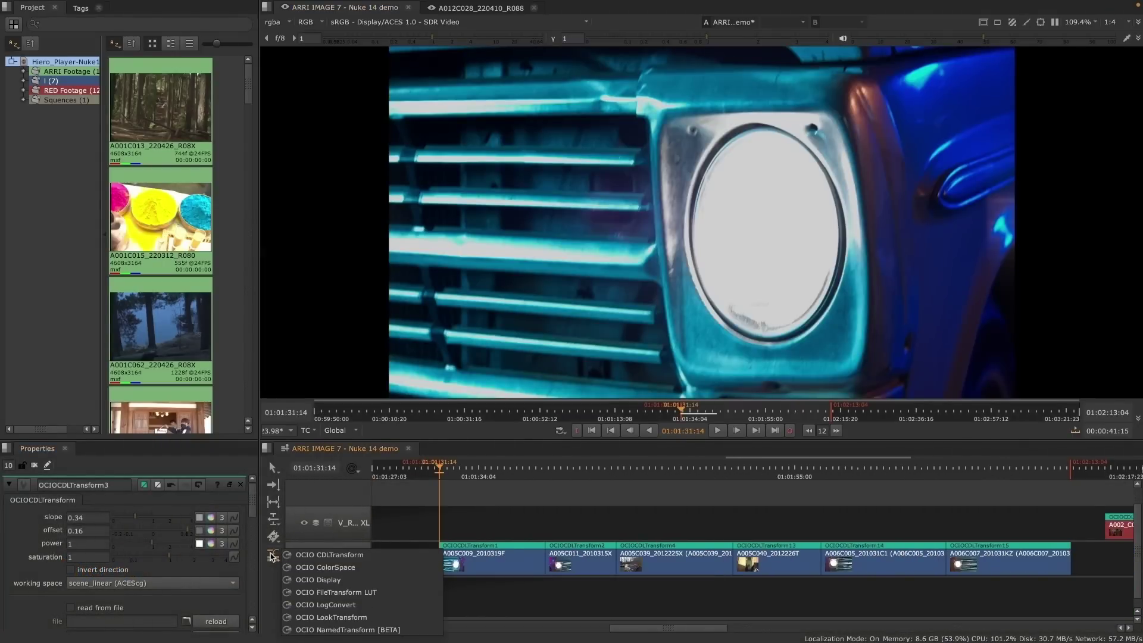
pyautogui.click(322, 558)
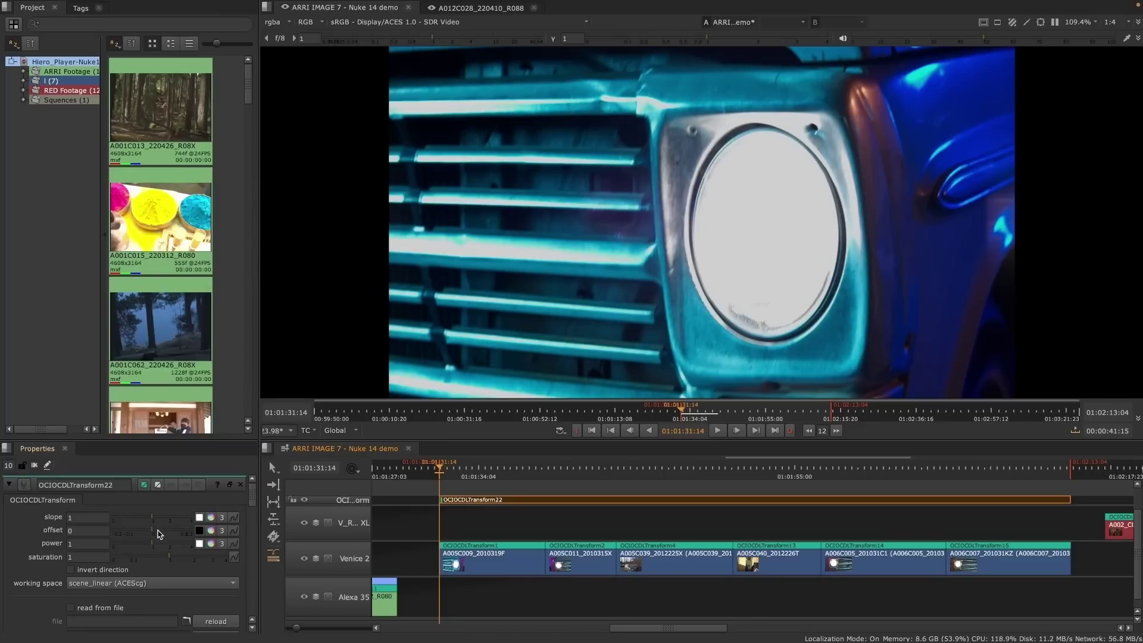
pyautogui.moveTo(141, 534); pyautogui.dragTo(121, 534)
pyautogui.moveTo(656, 628); pyautogui.dragTo(793, 602)
# On the boxing clip at 01:02:57:09, add an OCIO CDLTransform with lowered offset and play it.
pyautogui.click(839, 469)
pyautogui.click(278, 556)
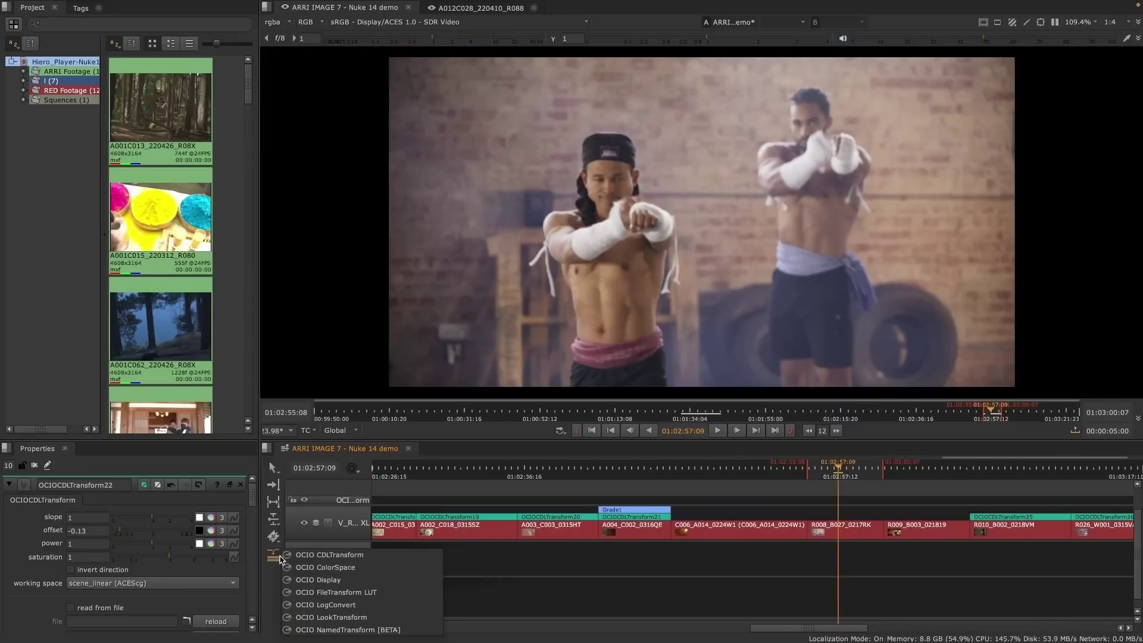
pyautogui.click(328, 555)
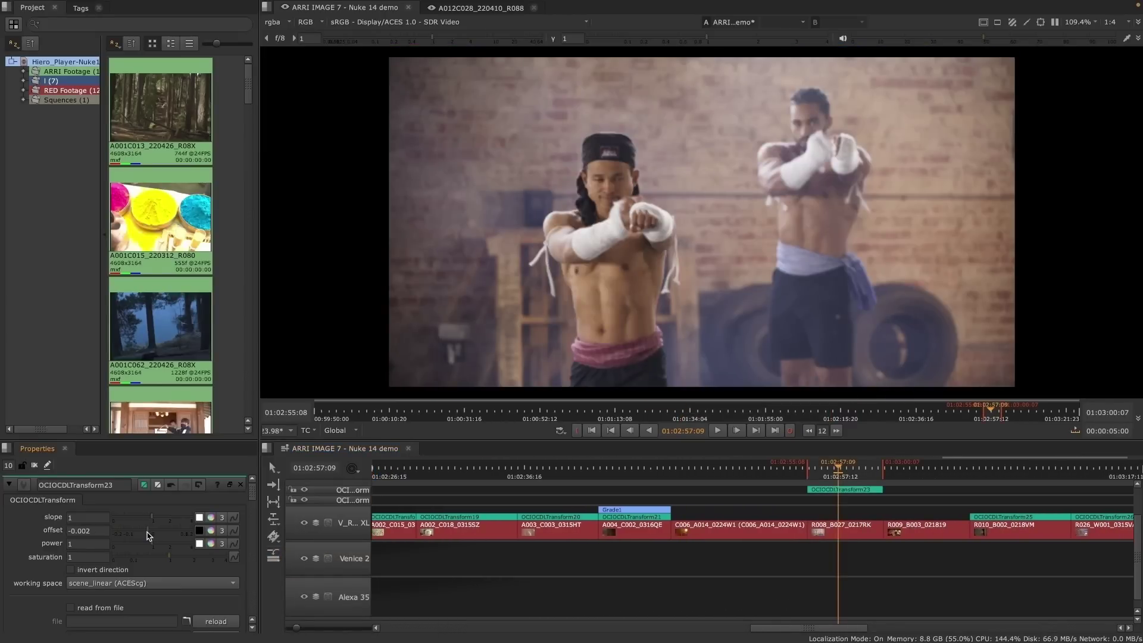
pyautogui.moveTo(140, 535); pyautogui.dragTo(125, 536)
pyautogui.click(718, 431)
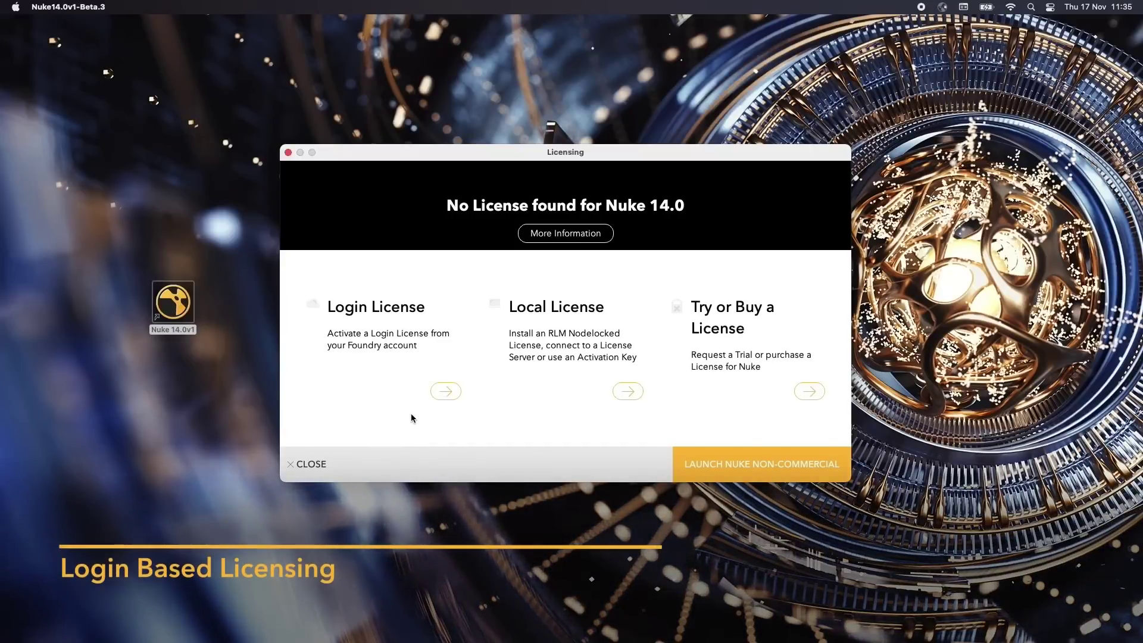
# Start a login license and sign in with the Foundry account e-mail and password.
pyautogui.click(451, 391)
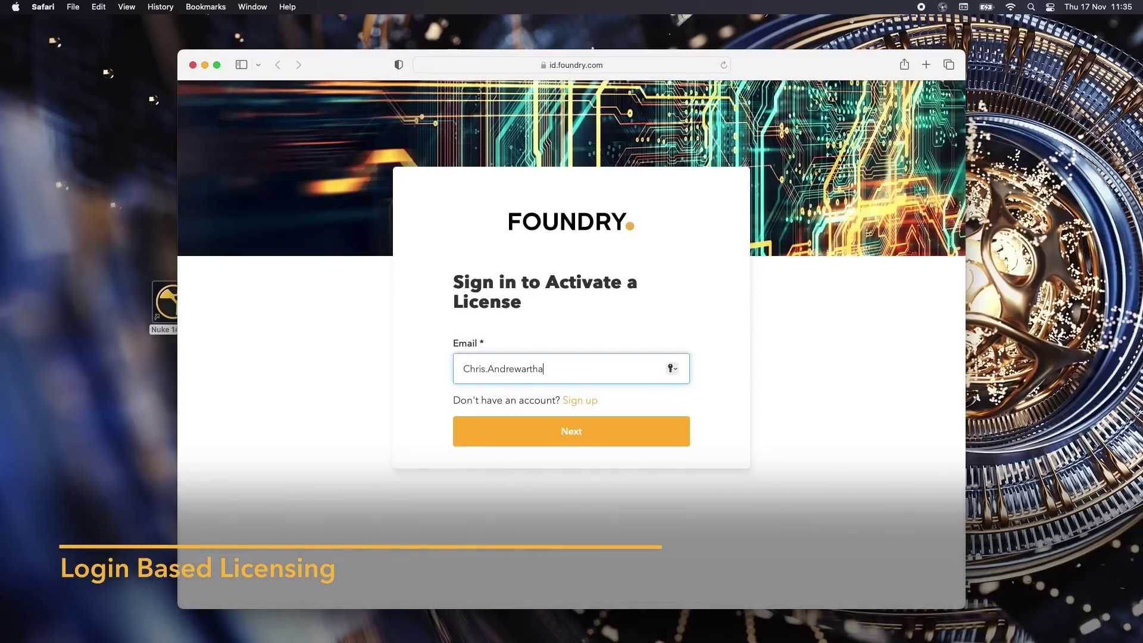
pyautogui.write('com')
pyautogui.press('Return')
pyautogui.write('•••••••••')
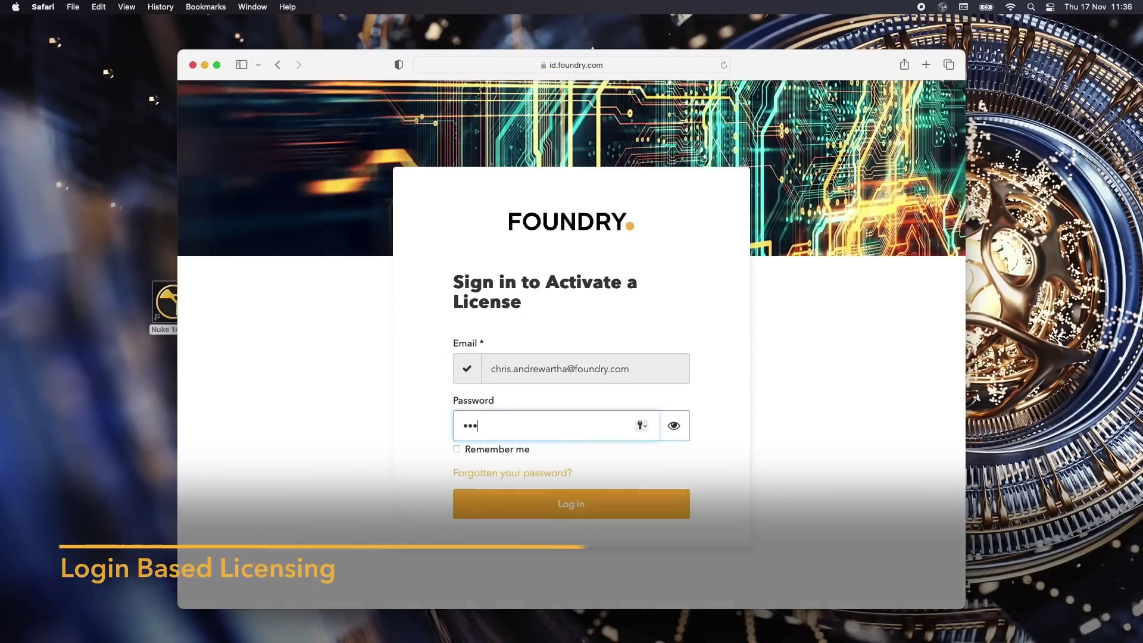
pyautogui.press('Return')
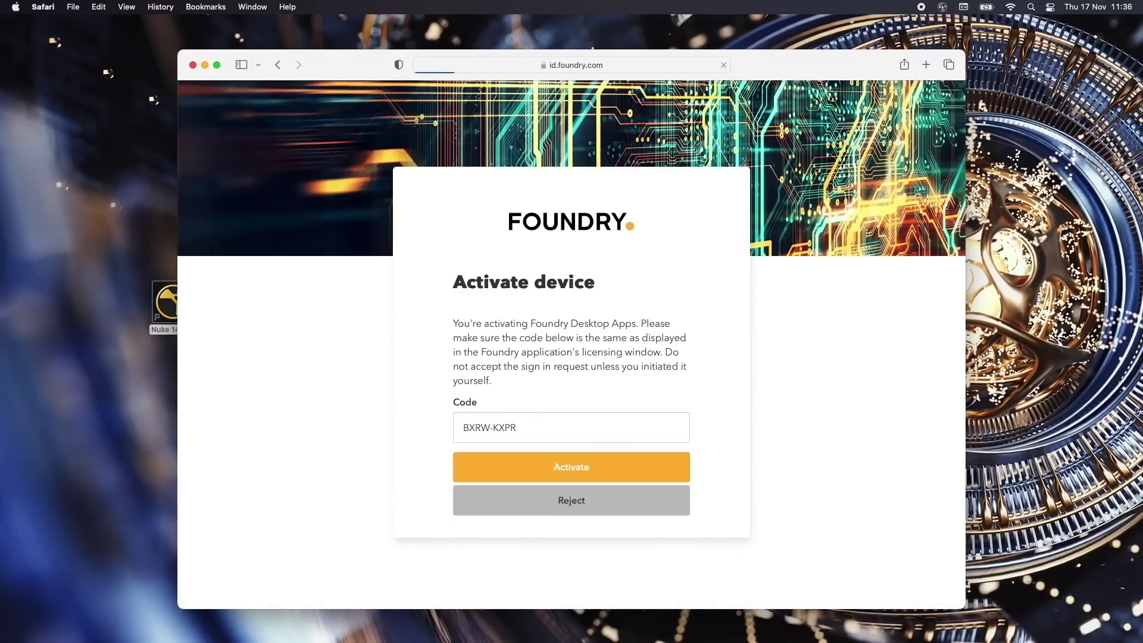
# Approve this device's activation and install the Team license entitlement.
pyautogui.click(517, 471)
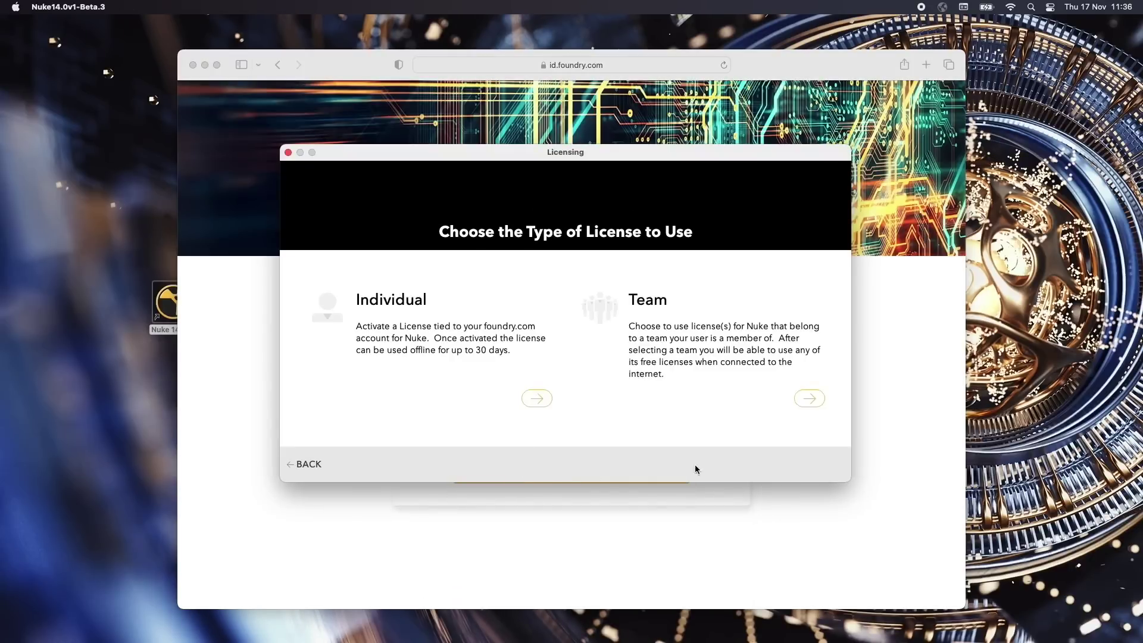
pyautogui.click(810, 398)
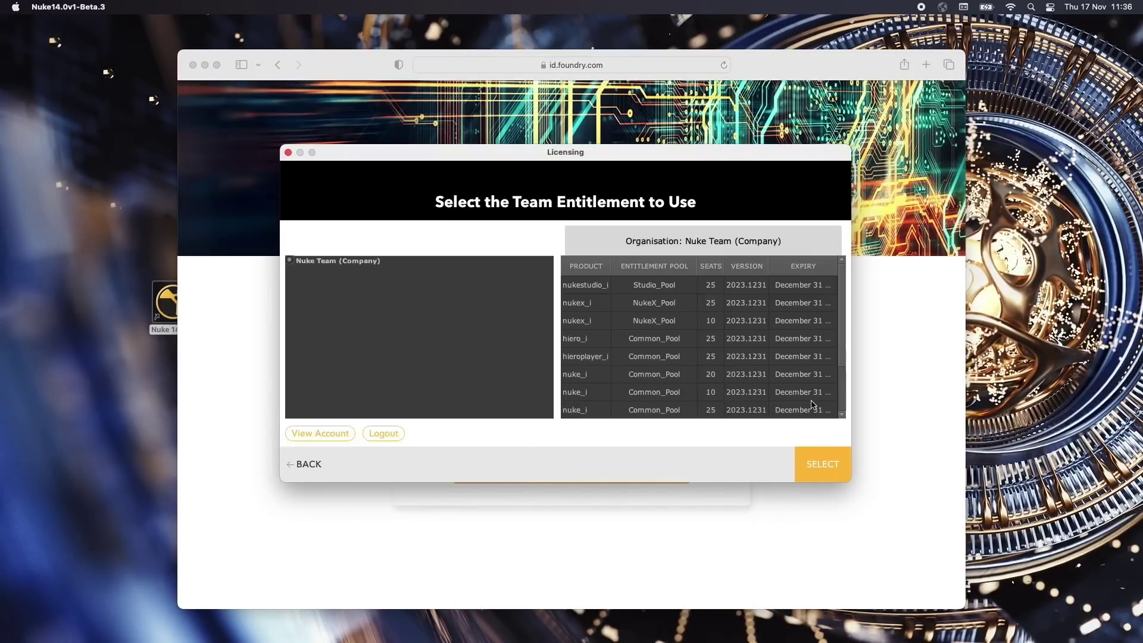
pyautogui.click(817, 462)
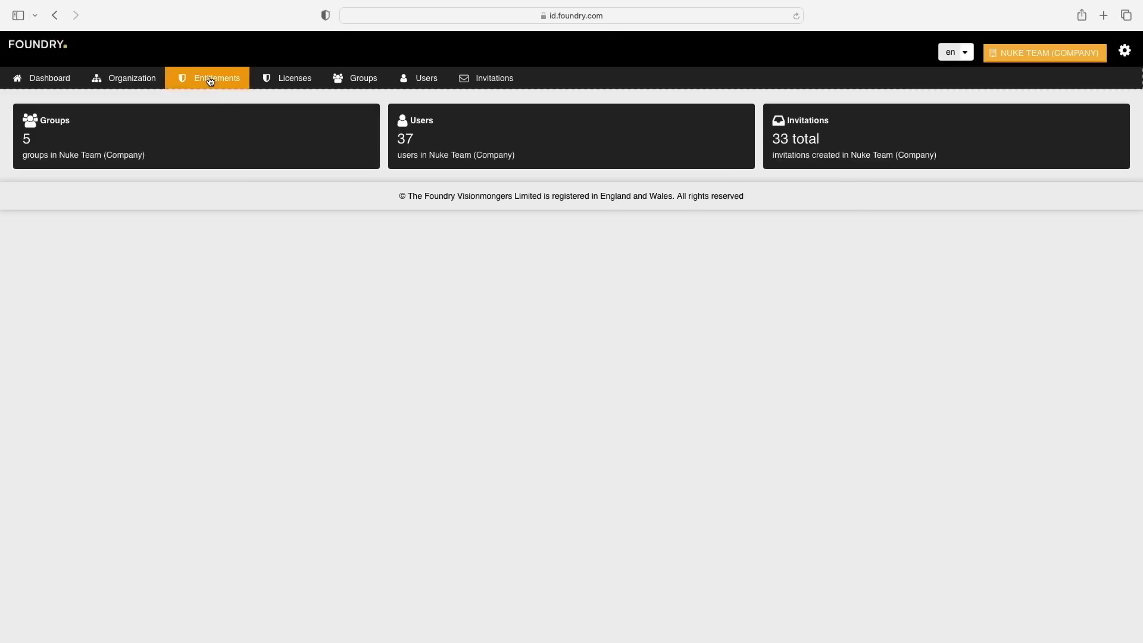
# Create and save a new entitlement named Hiero_Pool.
pyautogui.click(211, 81)
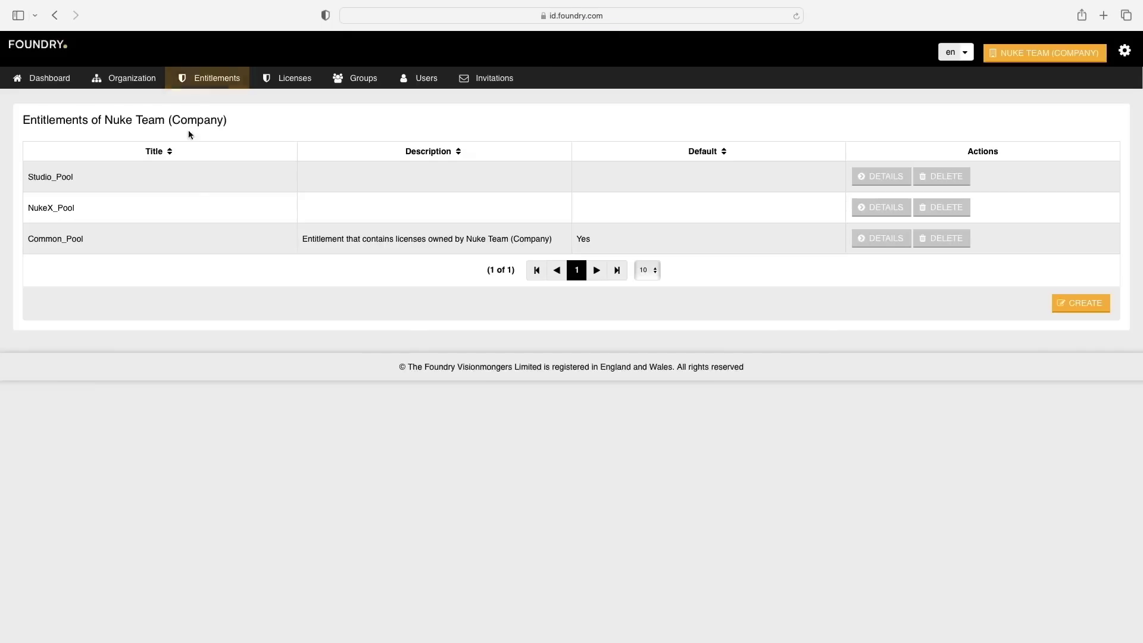
pyautogui.click(1077, 302)
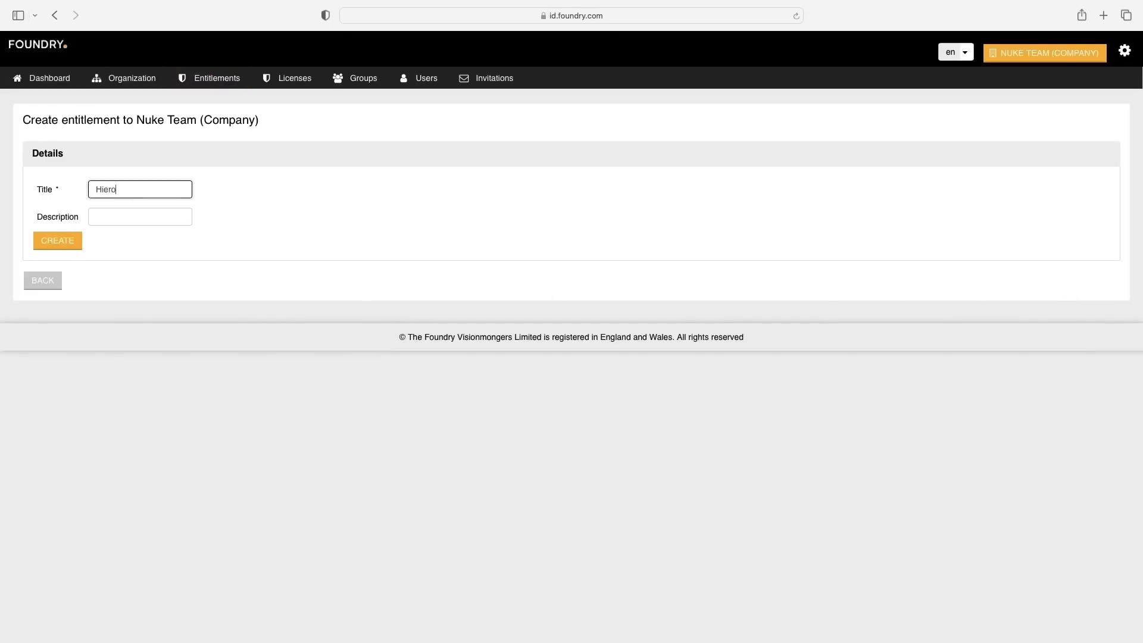
pyautogui.click(57, 241)
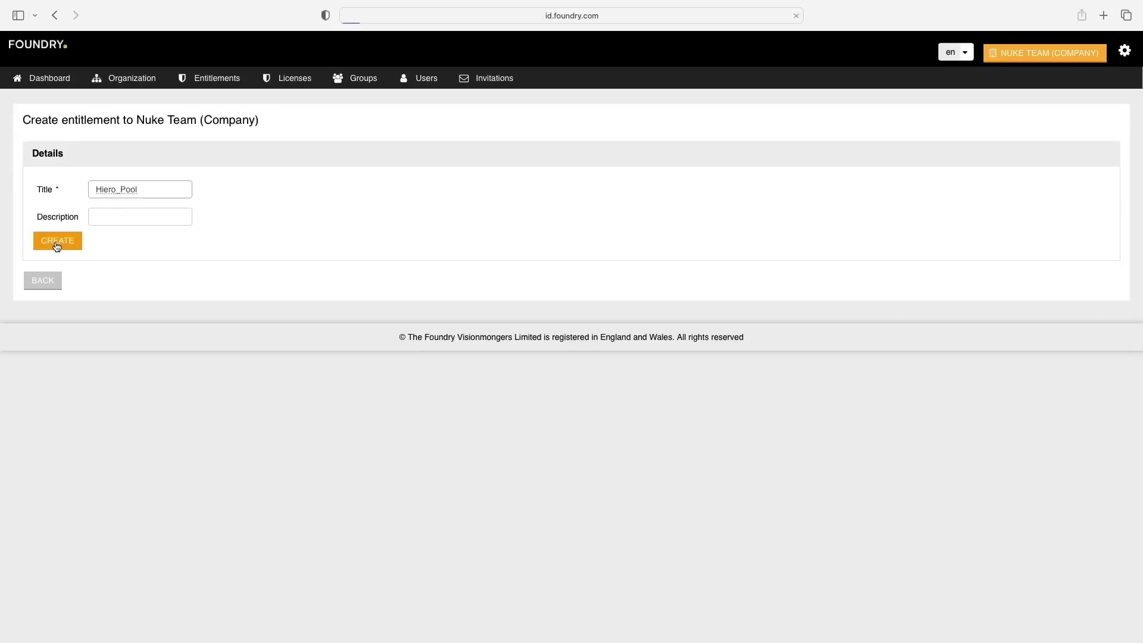
# Move the Hiero license from Common_Pool into Hiero_Pool, then open the Product Managers group details.
pyautogui.click(217, 80)
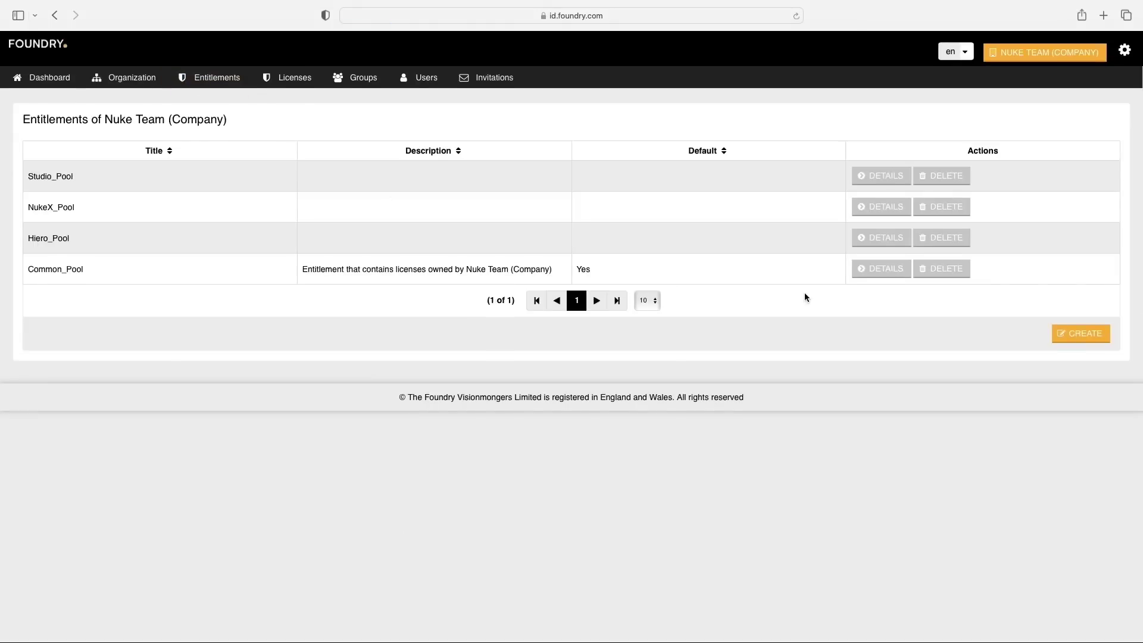
pyautogui.click(899, 275)
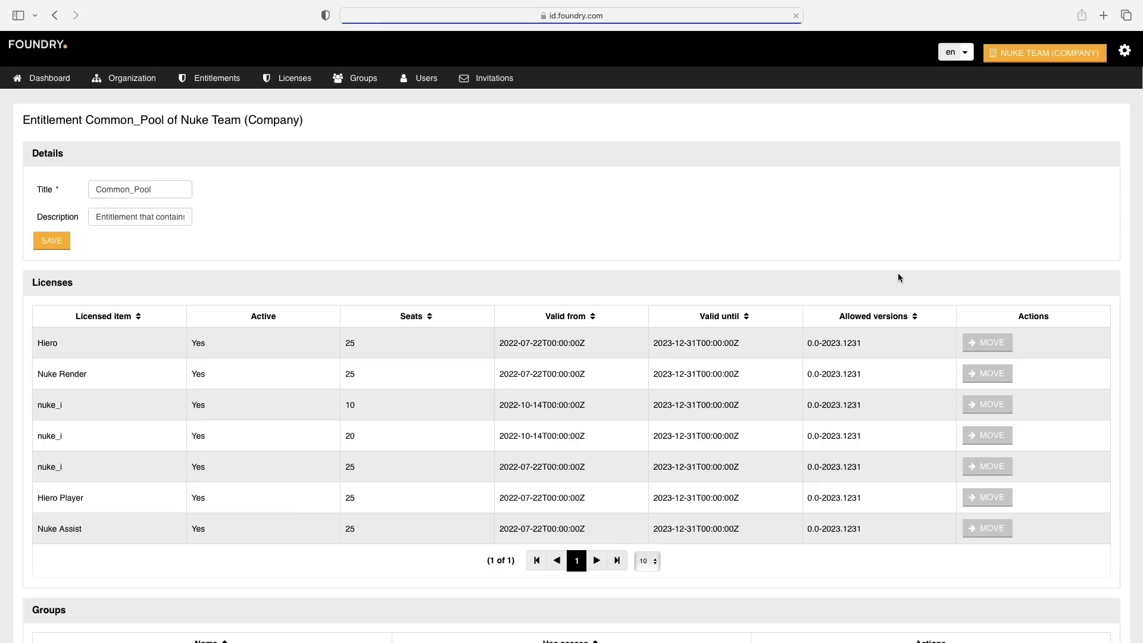
pyautogui.click(987, 343)
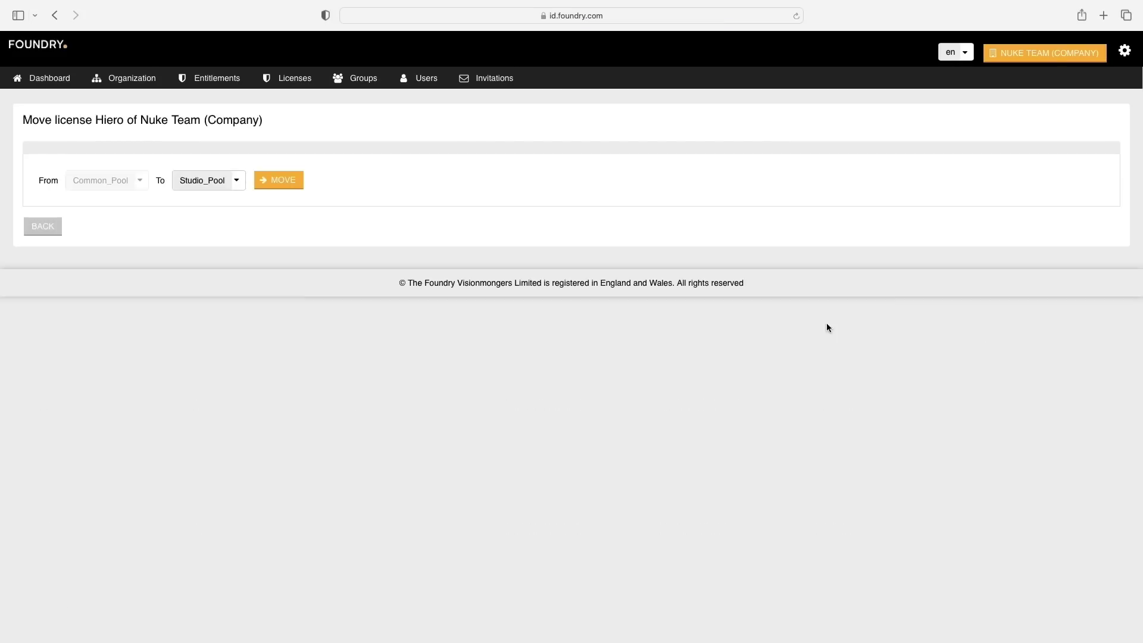
pyautogui.click(237, 181)
pyautogui.click(224, 240)
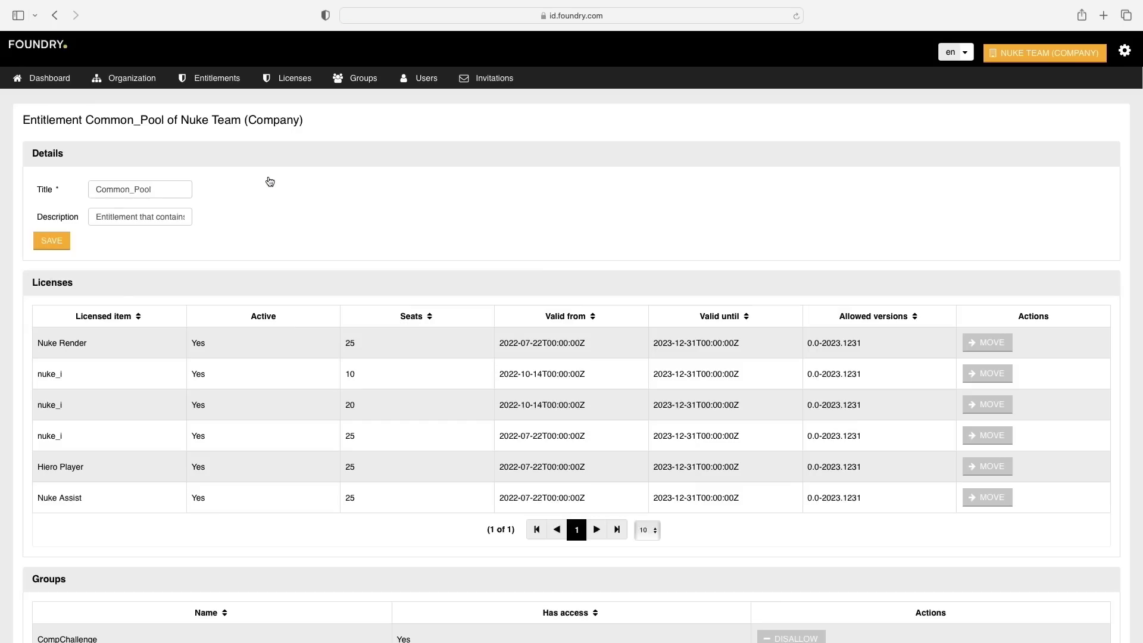
pyautogui.click(359, 79)
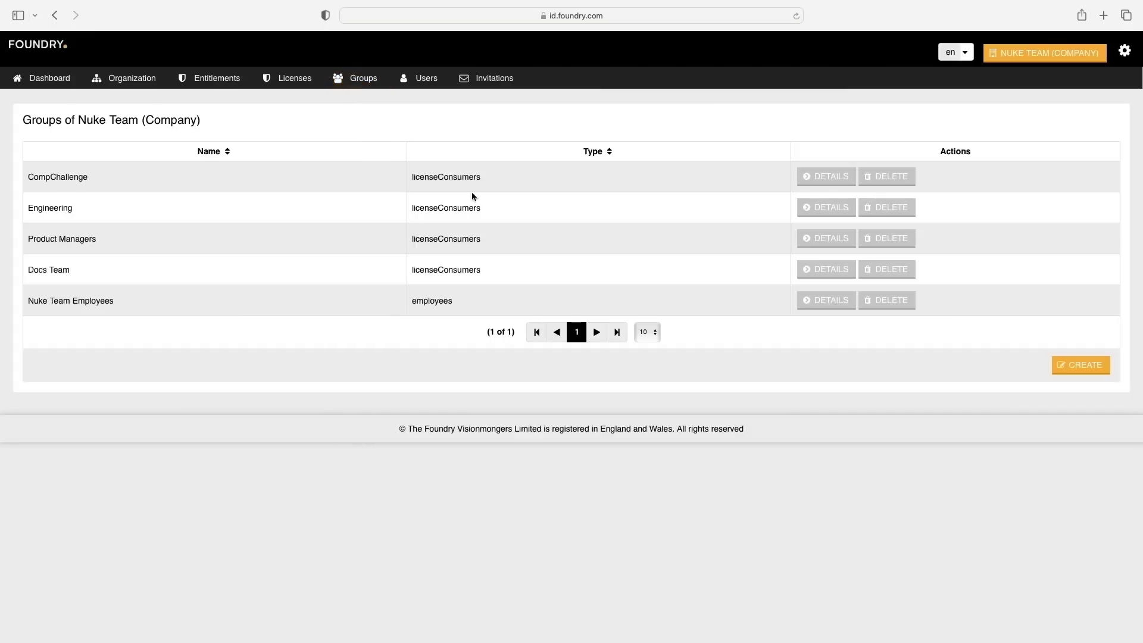
pyautogui.click(819, 240)
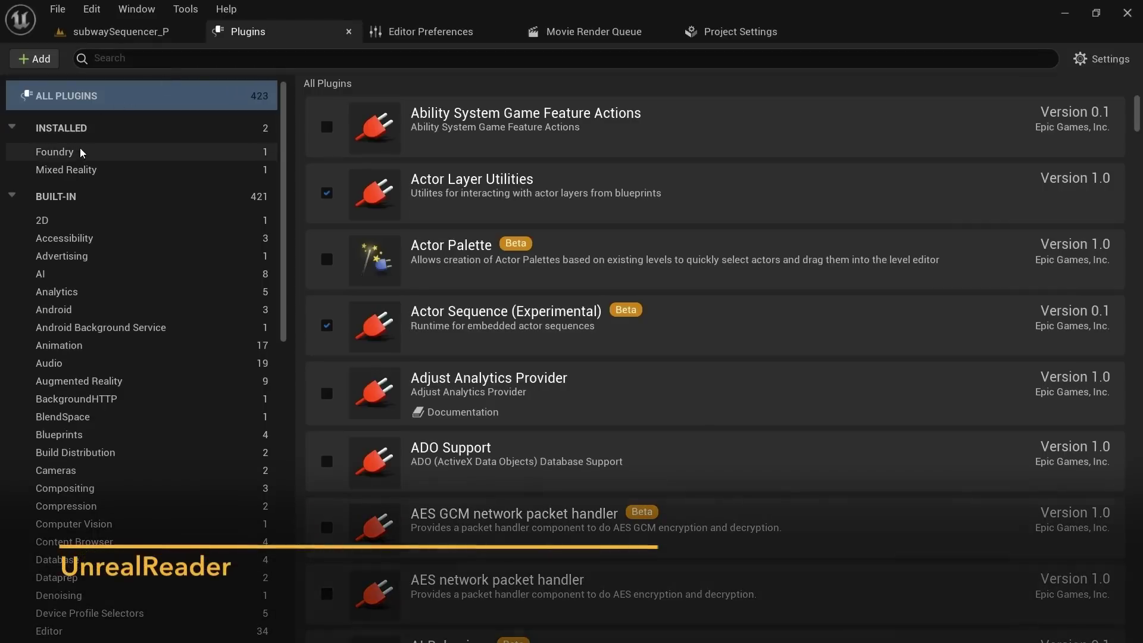
# Filter plugins to Foundry, then open the Nuke Server panel and start the server.
pyautogui.click(82, 153)
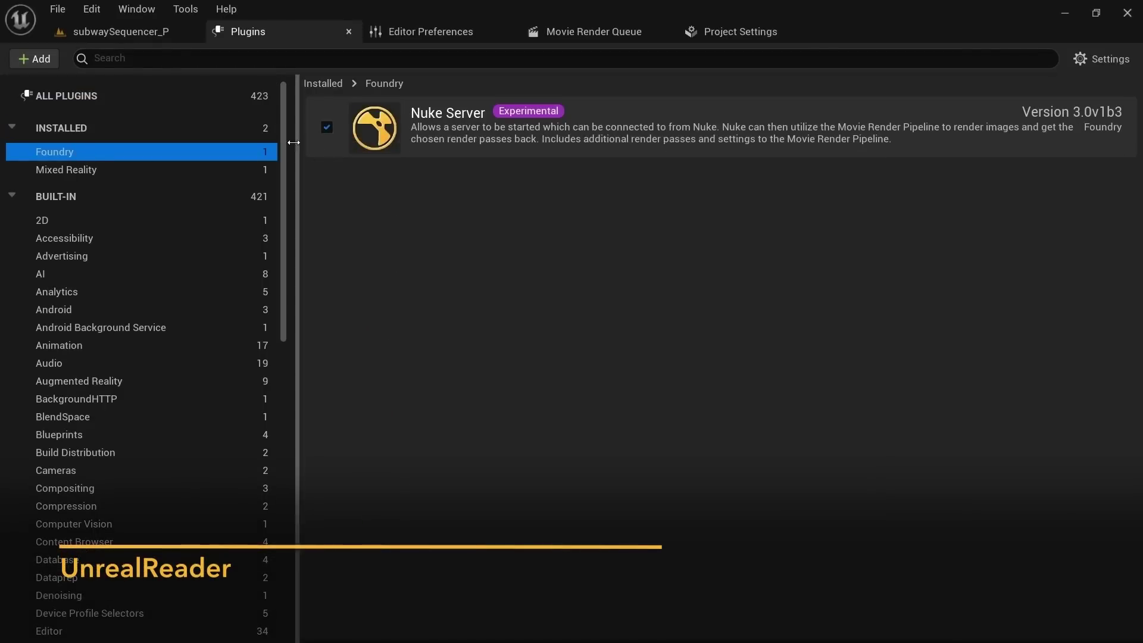
pyautogui.click(137, 32)
pyautogui.click(136, 9)
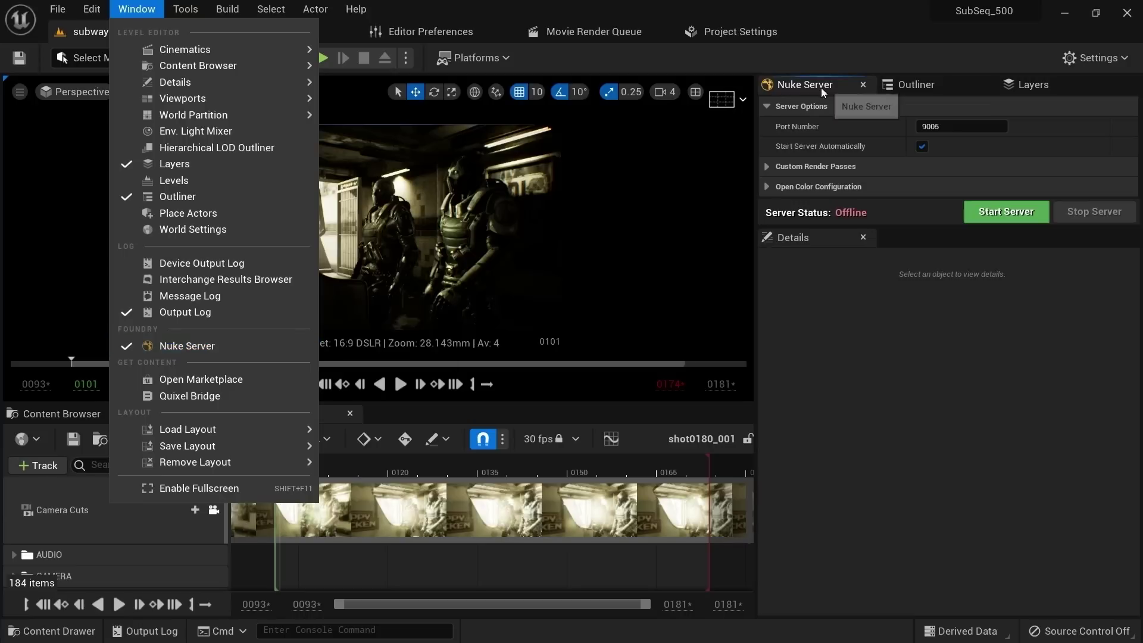
pyautogui.click(1002, 212)
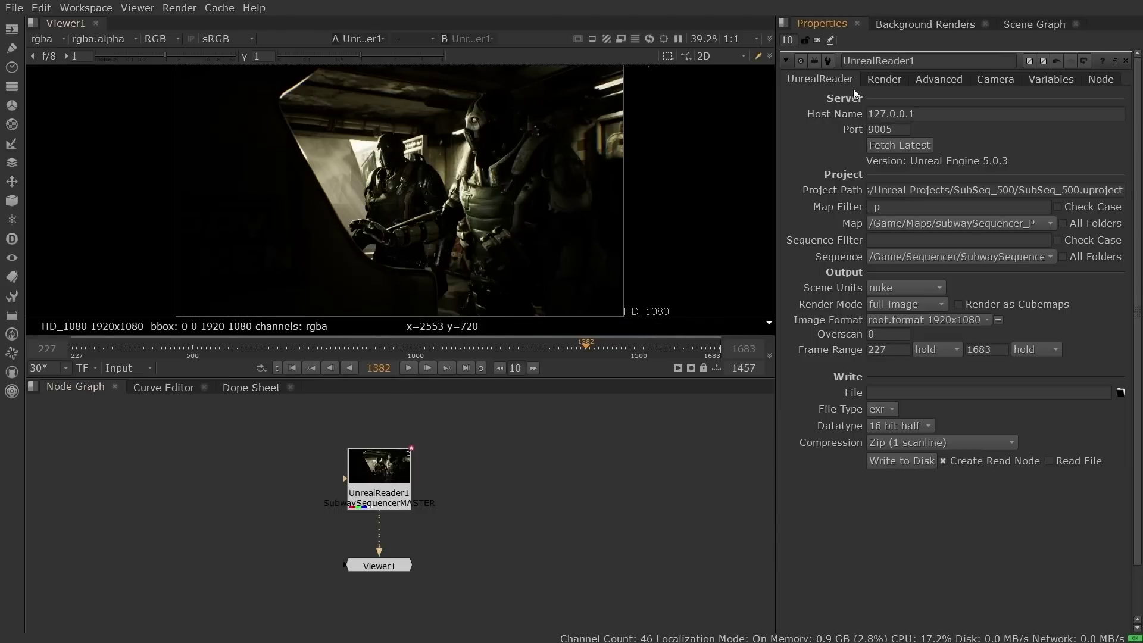
# Enable the WorldPosition, WorldNormal, WorldDepth and DetailLighting passes on UnrealReader1 and refresh channels.
pyautogui.click(870, 83)
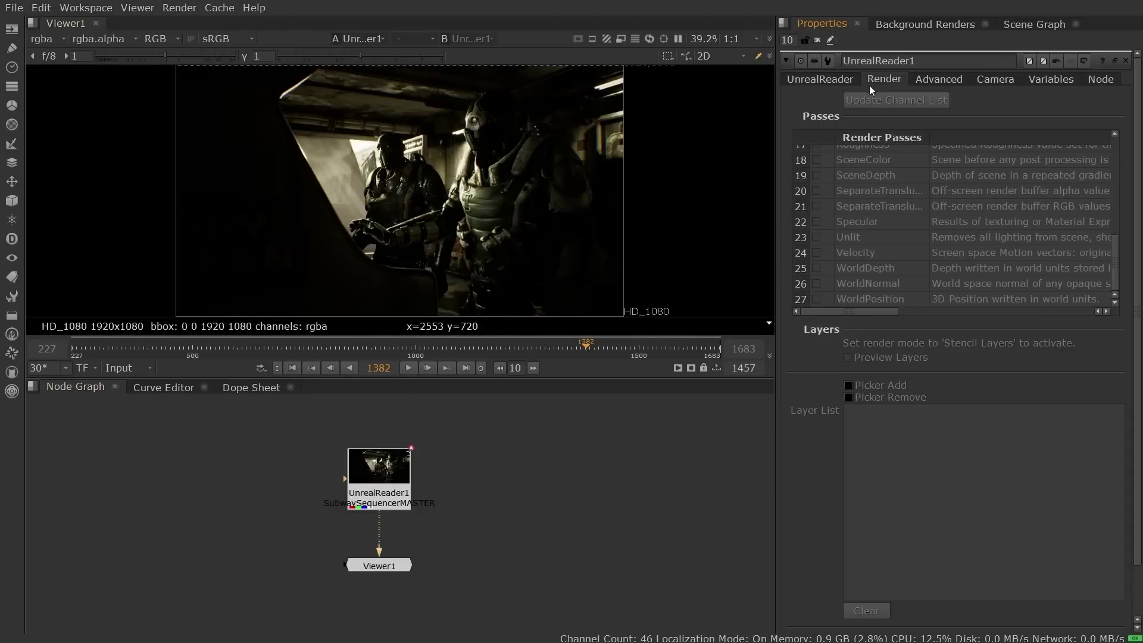
pyautogui.click(821, 299)
pyautogui.click(818, 284)
pyautogui.click(817, 269)
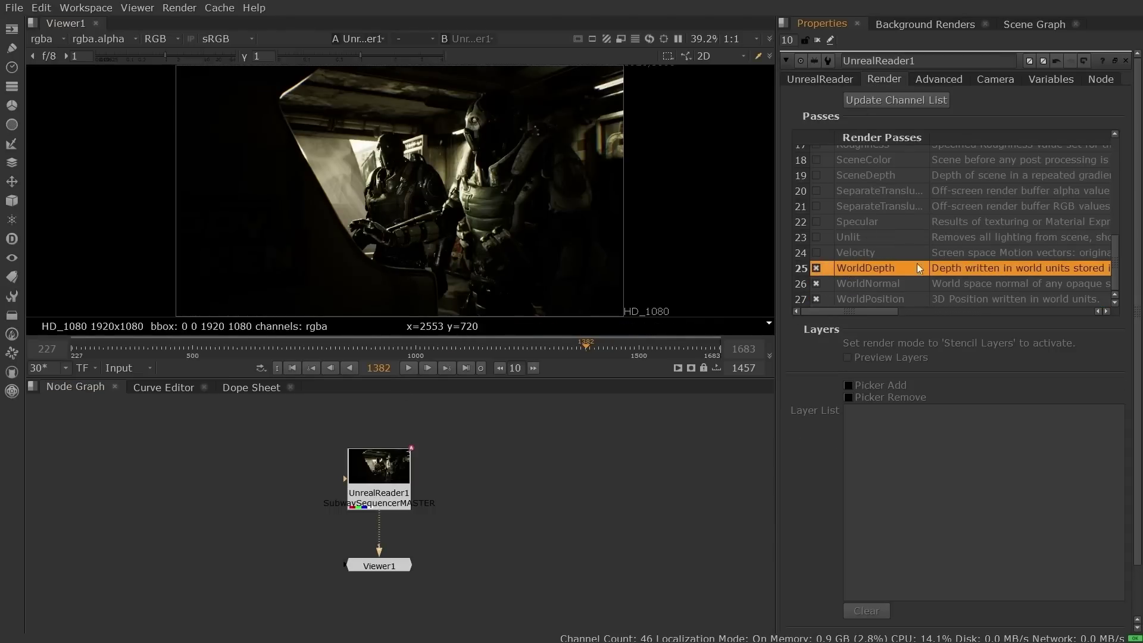
pyautogui.moveTo(1116, 252); pyautogui.dragTo(1093, 133)
pyautogui.click(818, 199)
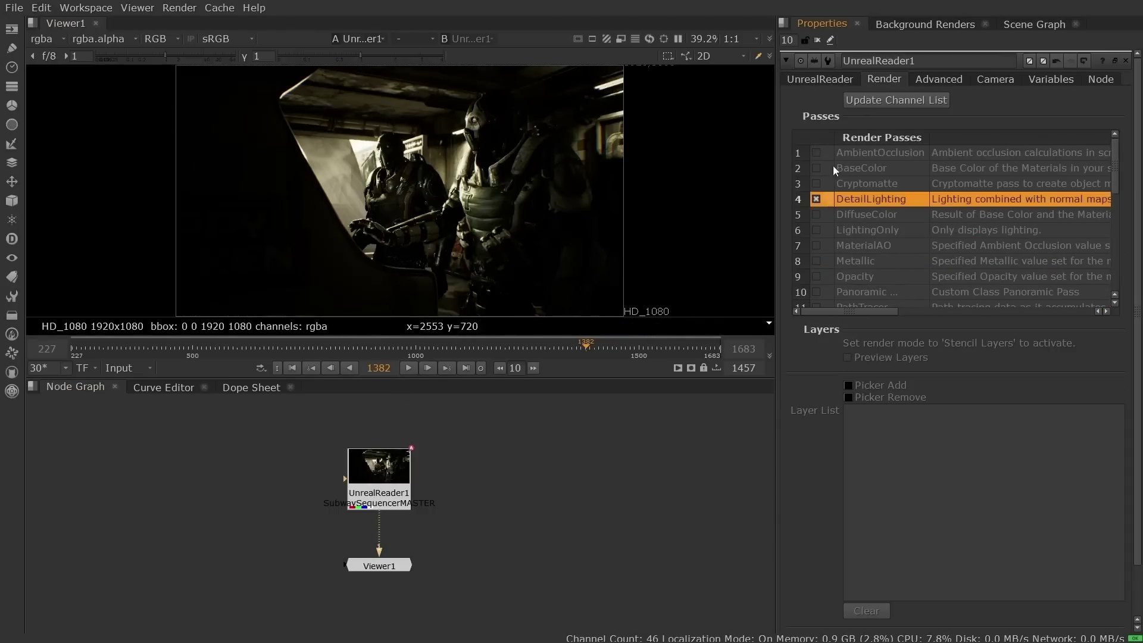
pyautogui.click(862, 99)
# View the DetailLighting and WorldNormal passes in the viewer.
pyautogui.click(40, 40)
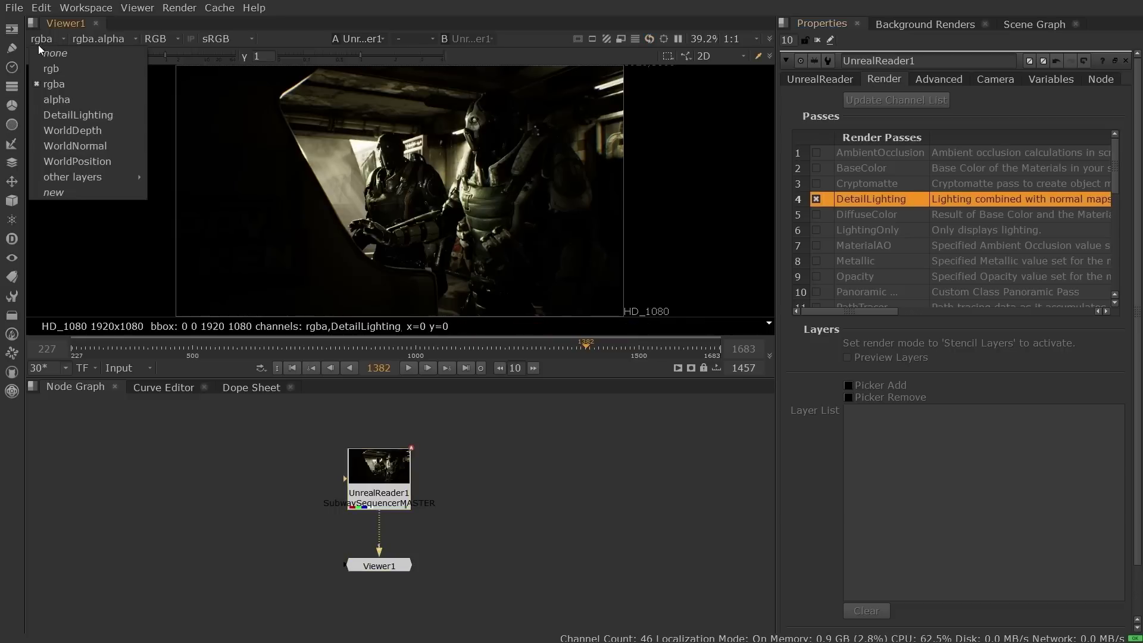
pyautogui.click(59, 112)
pyautogui.click(58, 38)
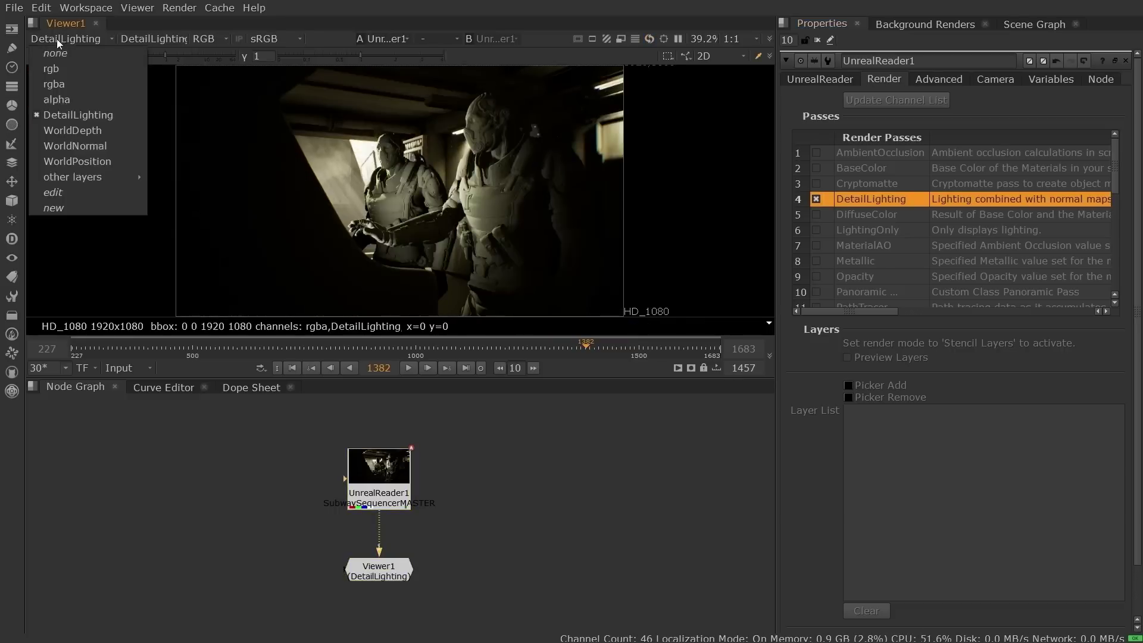
pyautogui.click(63, 143)
pyautogui.click(55, 39)
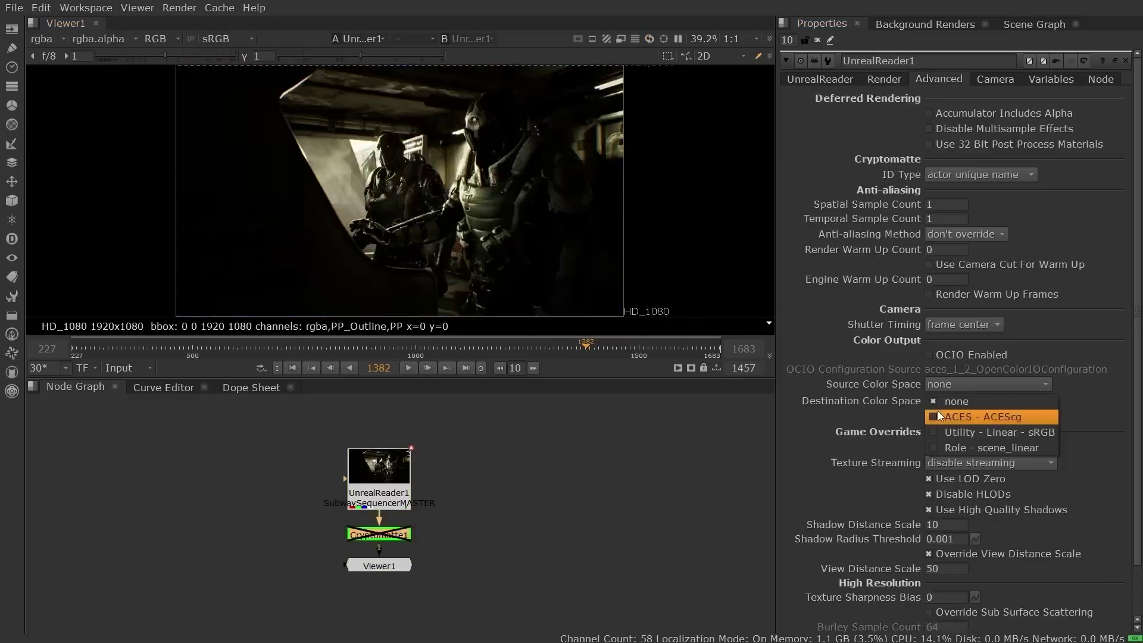
# Turn on OCIO colour management with source colour space Utility - Linear - sRGB.
pyautogui.click(936, 411)
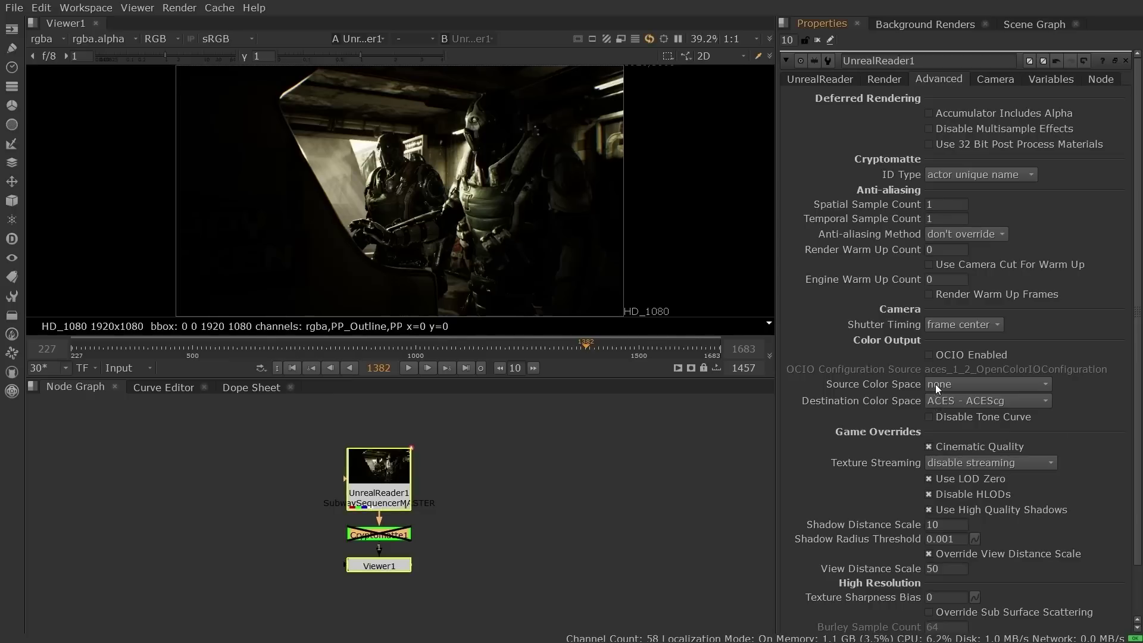
pyautogui.click(935, 383)
pyautogui.click(938, 410)
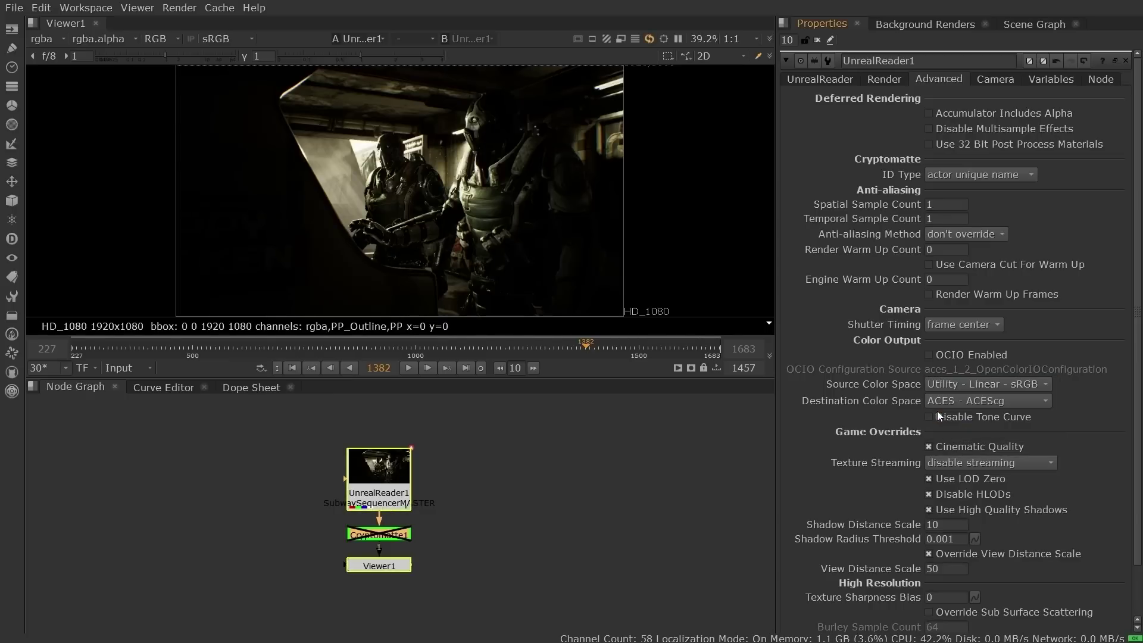
pyautogui.click(929, 355)
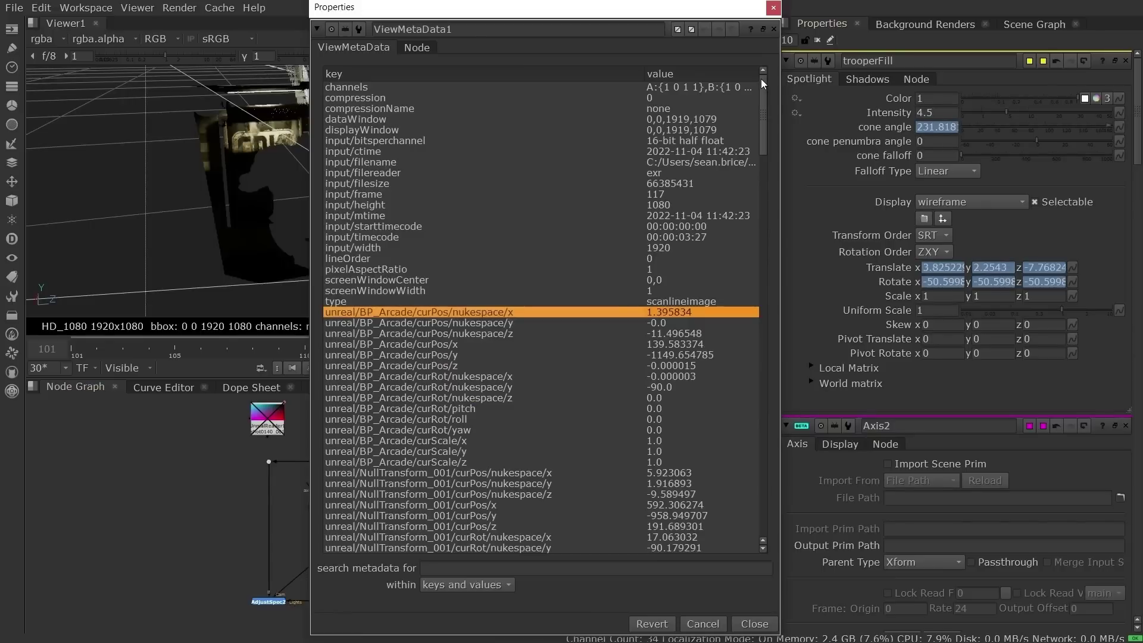
pyautogui.moveTo(764, 94); pyautogui.dragTo(768, 475)
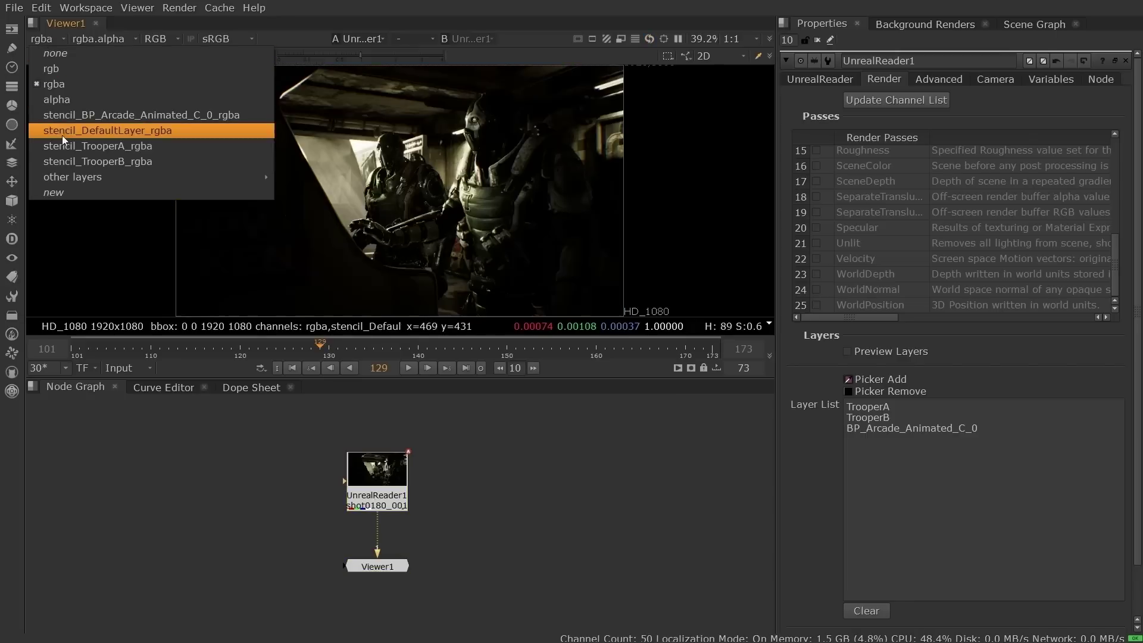
# View the stencil_TrooperB, stencil_TrooperA and stencil_DefaultLayer rgba layers.
pyautogui.click(63, 157)
pyautogui.click(61, 39)
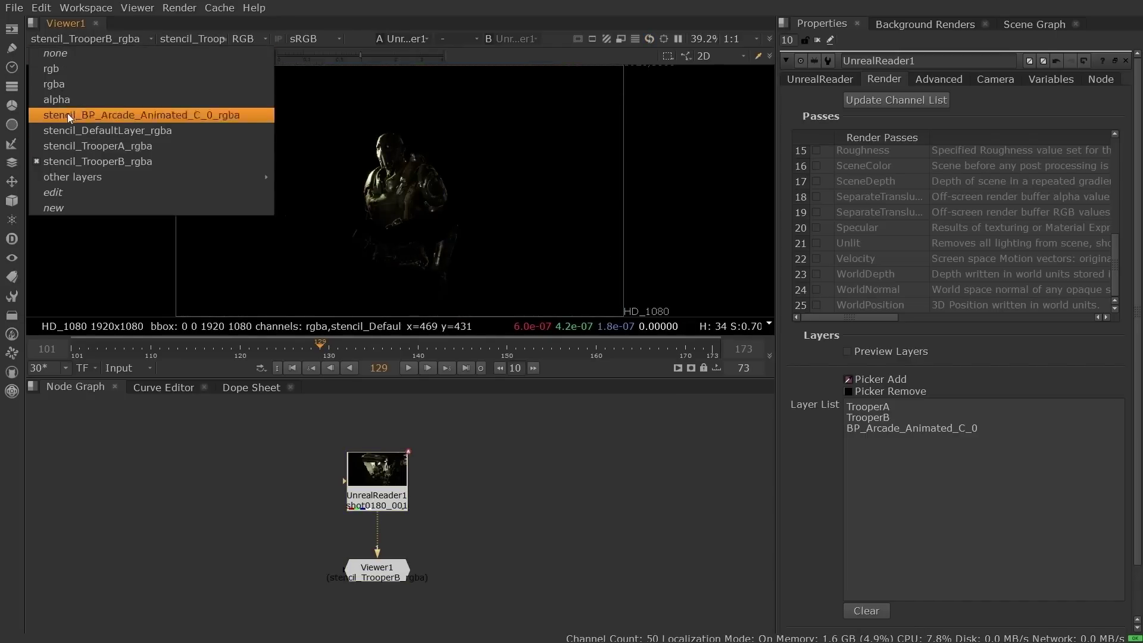
pyautogui.click(71, 146)
pyautogui.click(61, 39)
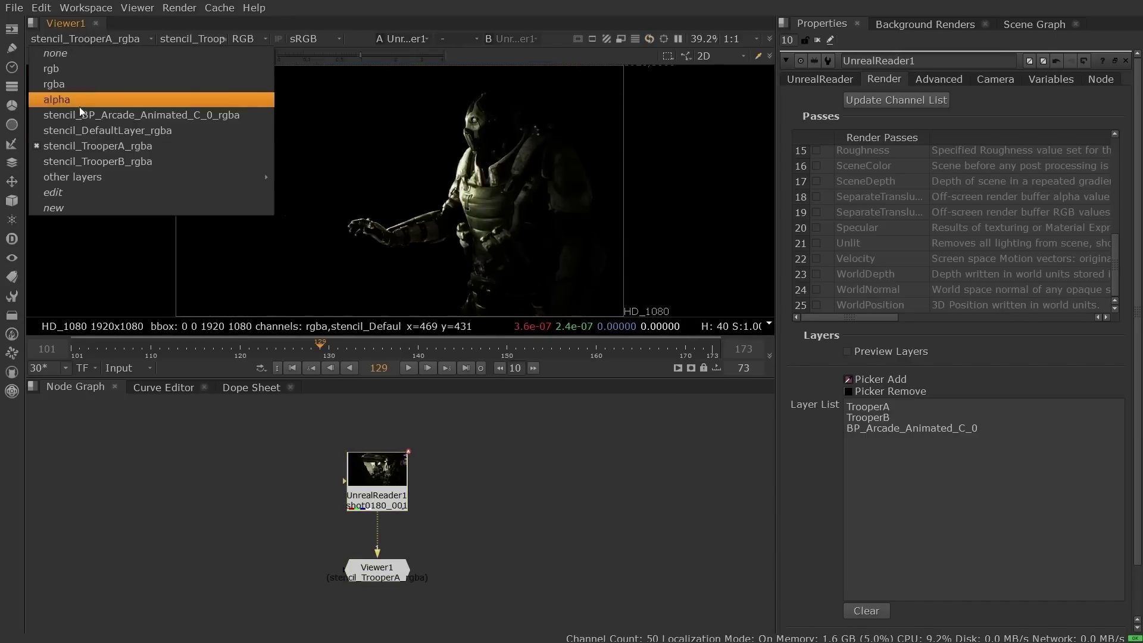
pyautogui.click(82, 132)
# Inspect the DefaultLayer, TrooperA and TrooperB stencil mattes in alpha, then return to full colour.
pyautogui.press('a')
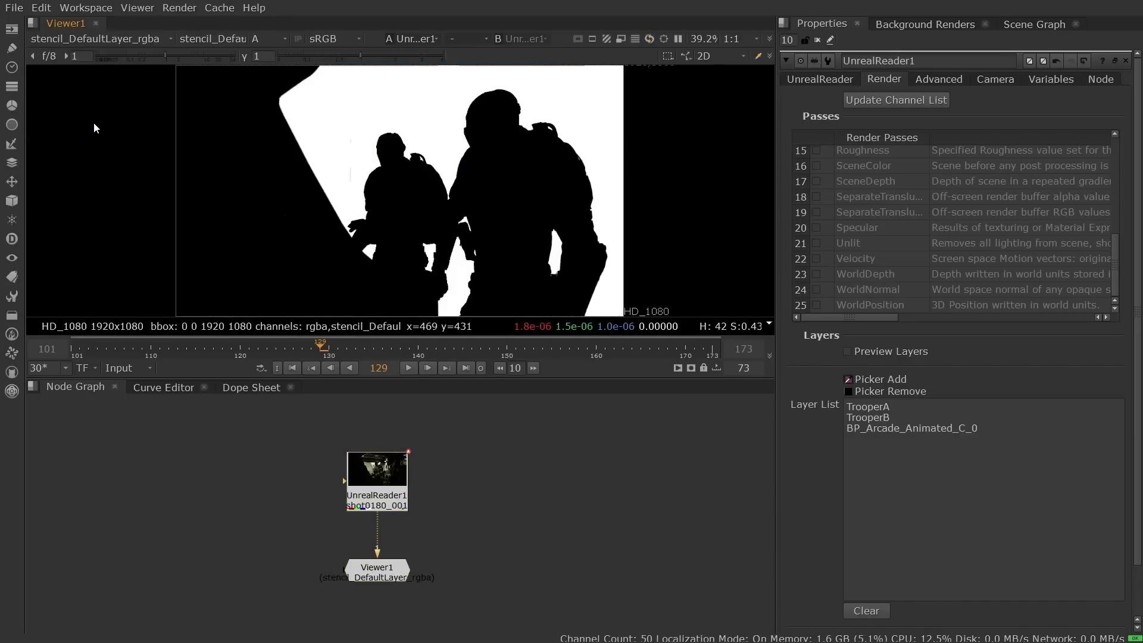
pyautogui.click(83, 38)
pyautogui.click(90, 145)
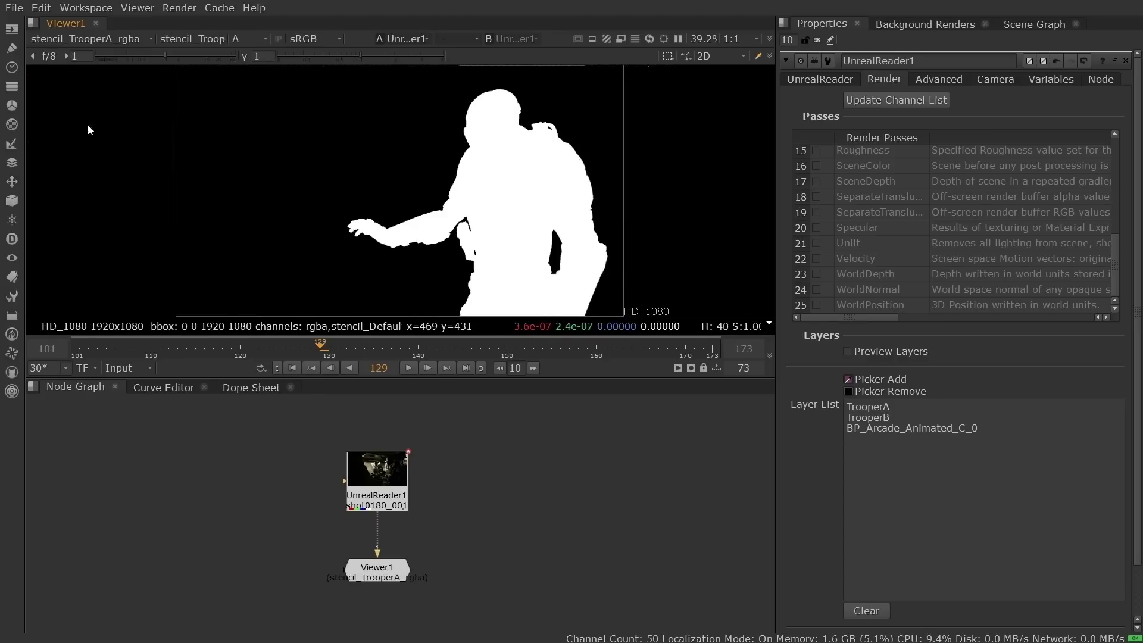
pyautogui.click(85, 39)
pyautogui.click(96, 161)
pyautogui.press('a')
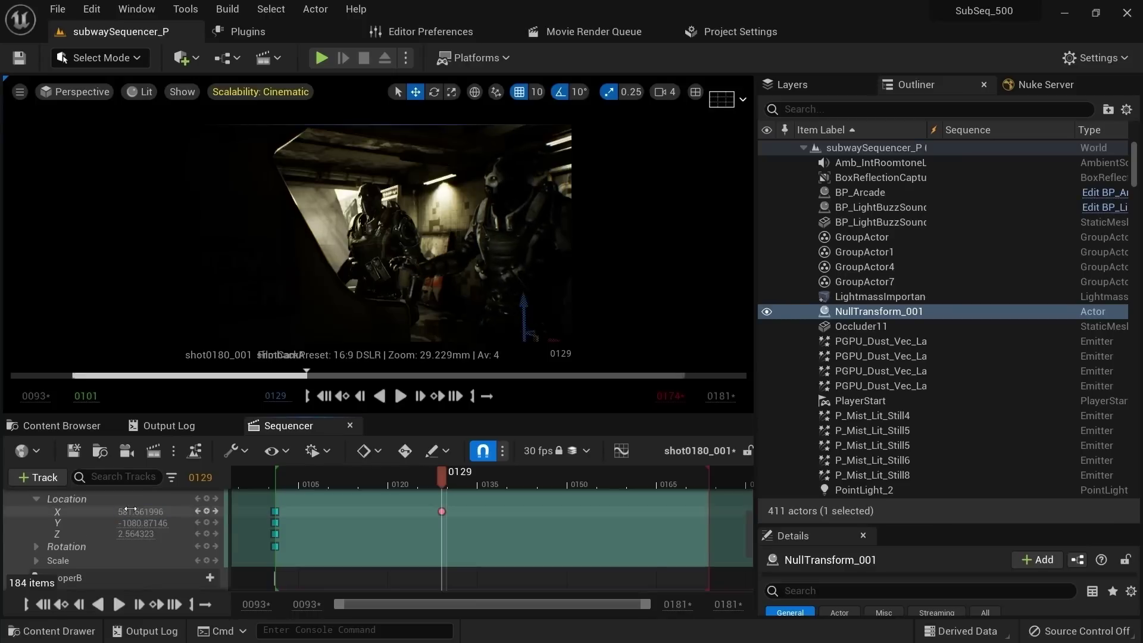
pyautogui.scroll(-2, 111, 533)
pyautogui.scroll(-2, 110, 532)
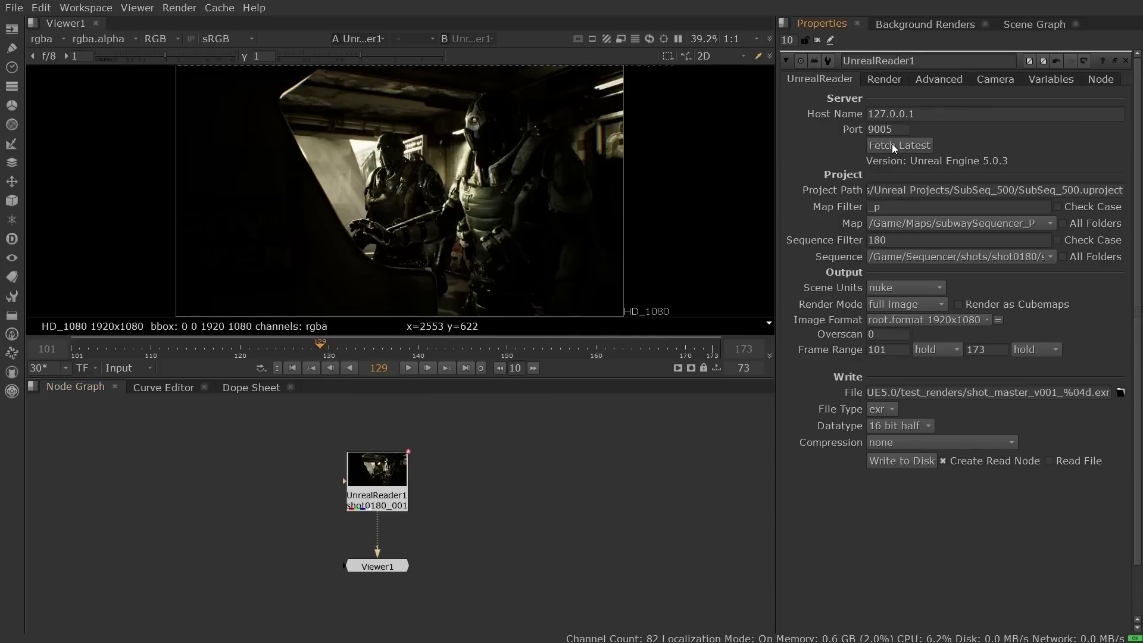
# Fetch the latest render from Unreal Engine into UnrealReader1.
pyautogui.click(892, 144)
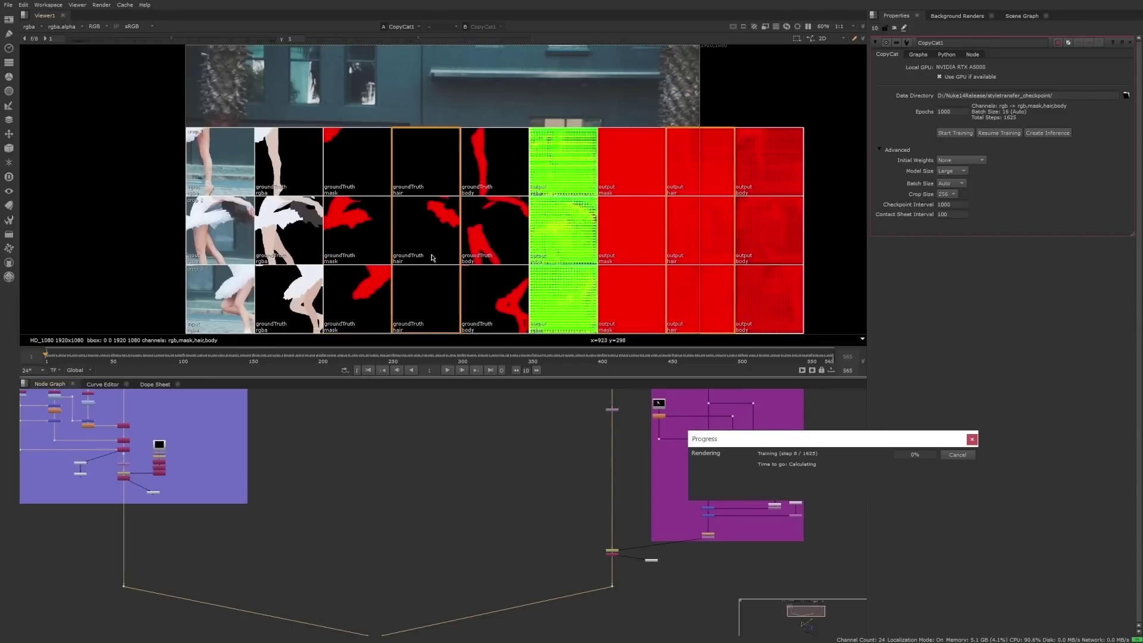
# Isolate the mask, groundTruth body and rgba columns in the contact sheet in turn.
pyautogui.click(350, 252)
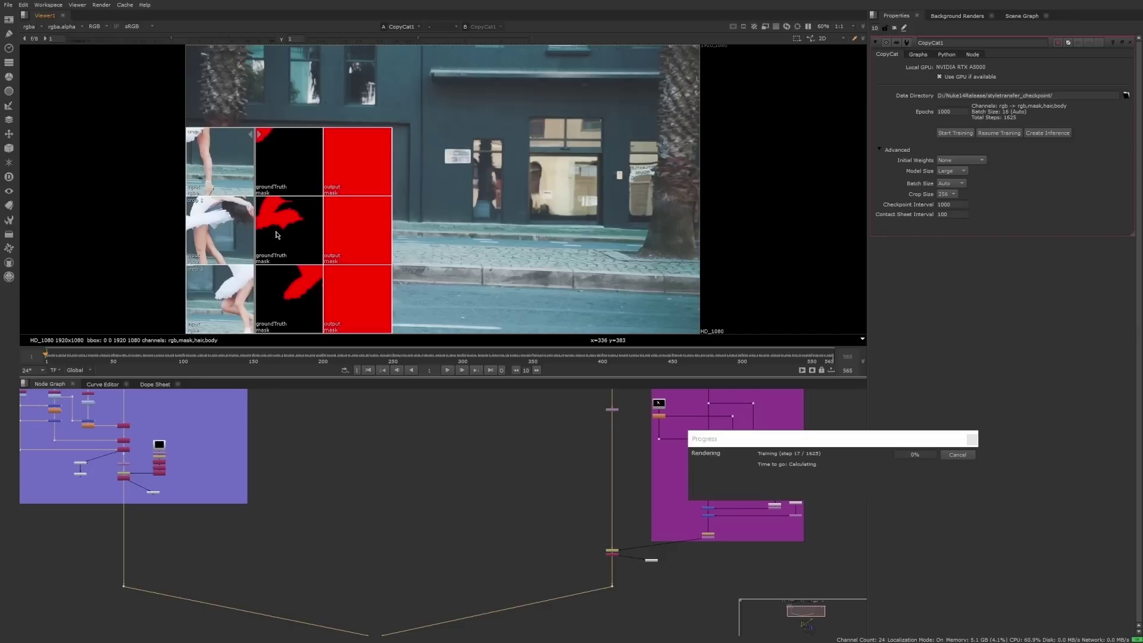
pyautogui.click(254, 302)
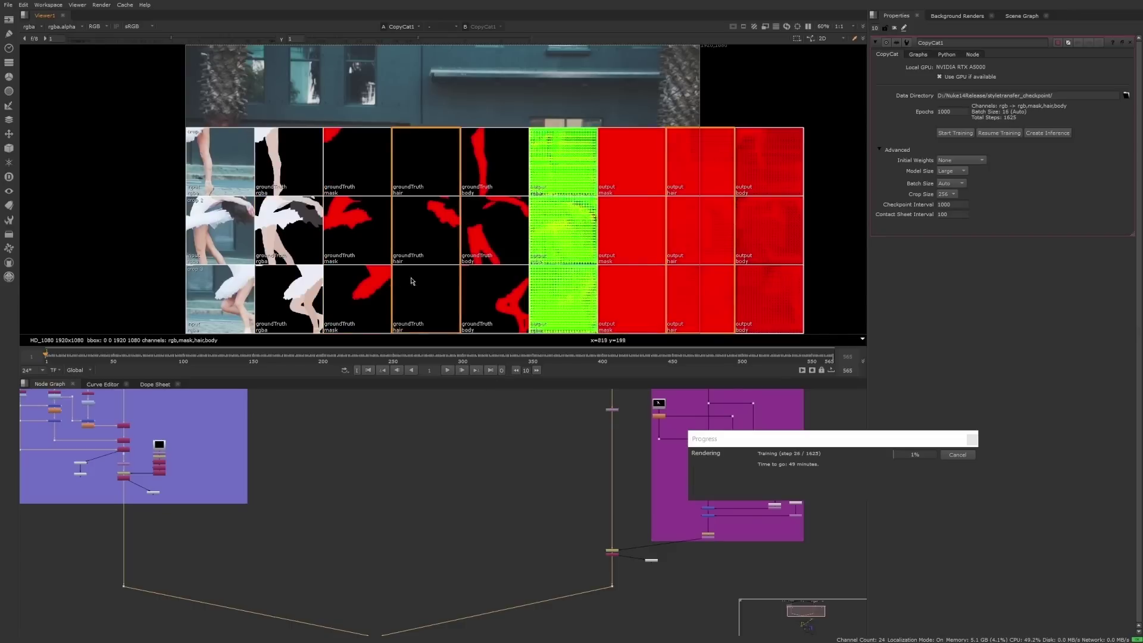
pyautogui.click(502, 266)
pyautogui.click(253, 135)
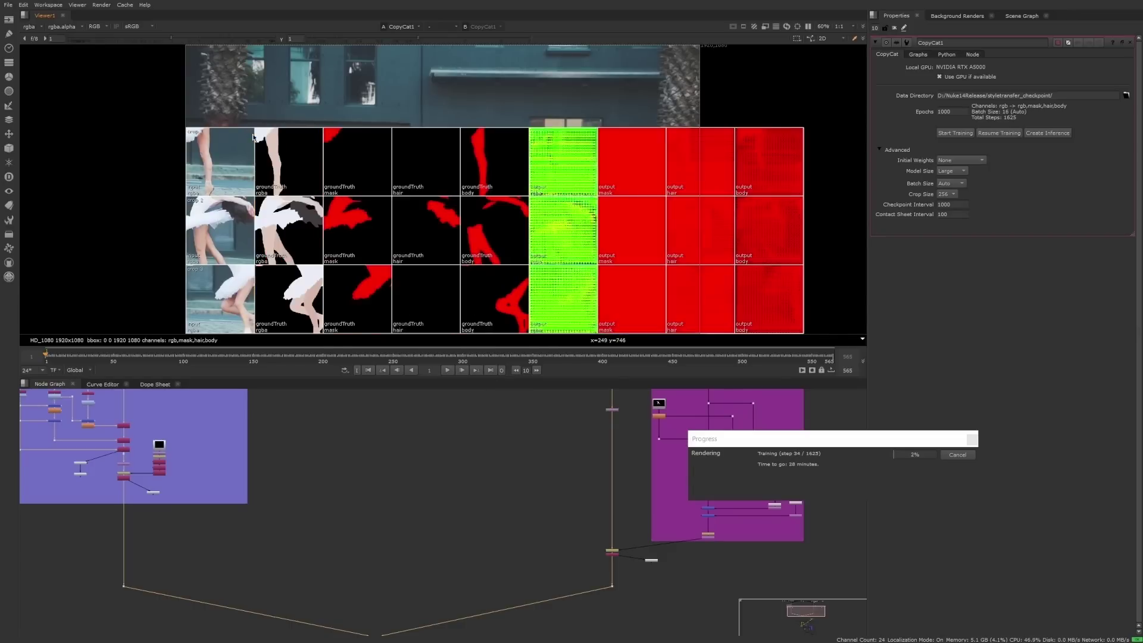
pyautogui.click(268, 180)
pyautogui.click(257, 138)
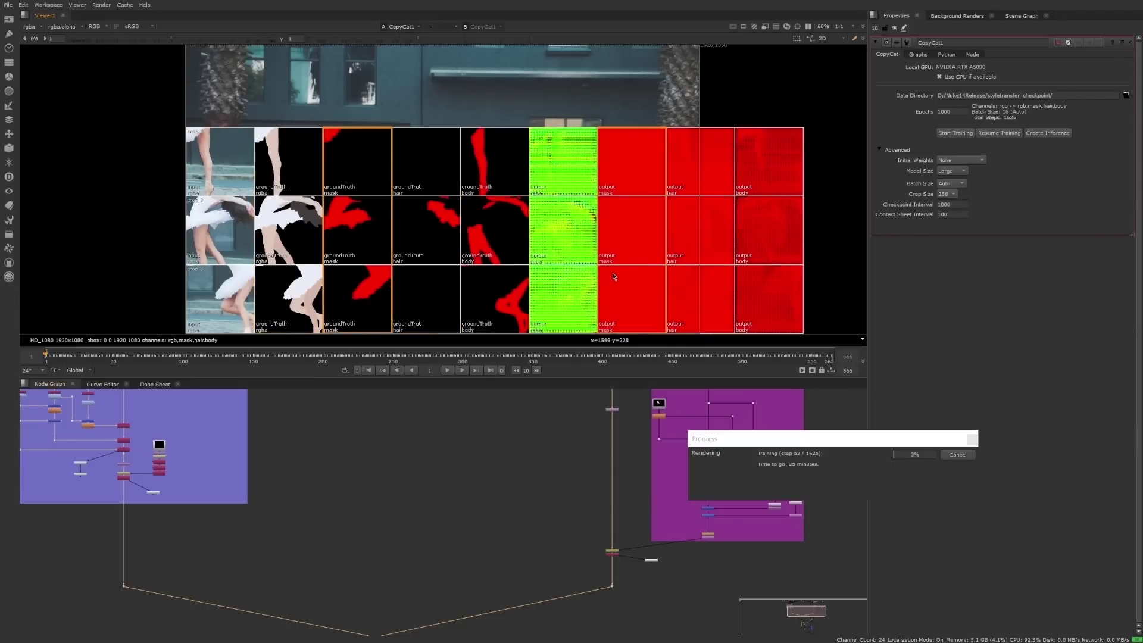
pyautogui.click(637, 268)
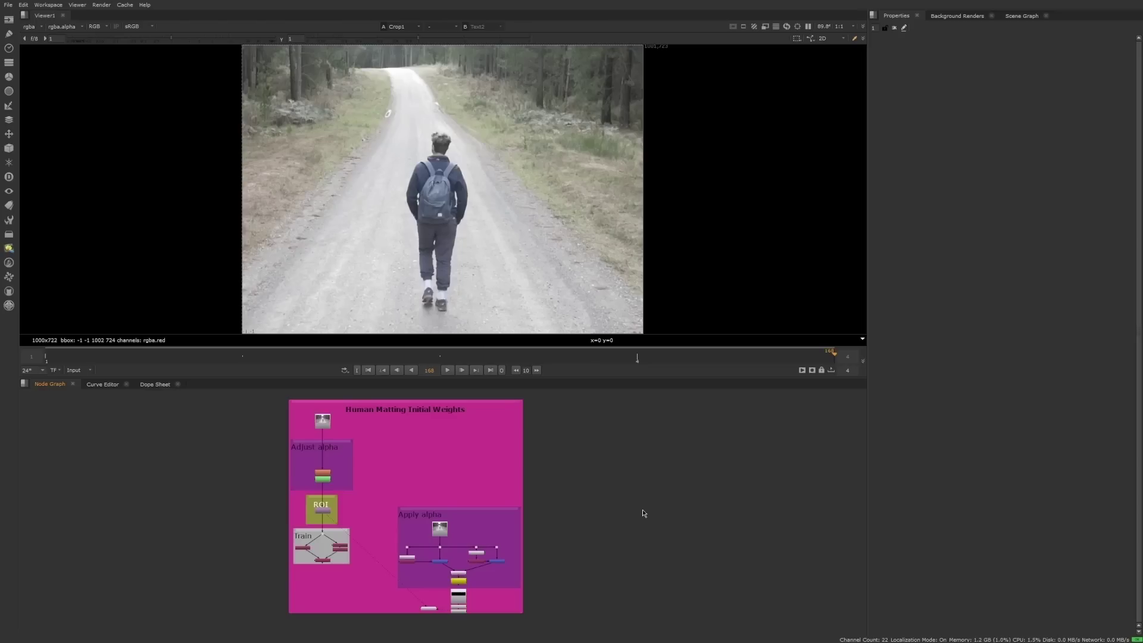
# View Remove1's red walker matte and list CopyCat1's Initial Weights options.
pyautogui.click(329, 560)
pyautogui.press('1')
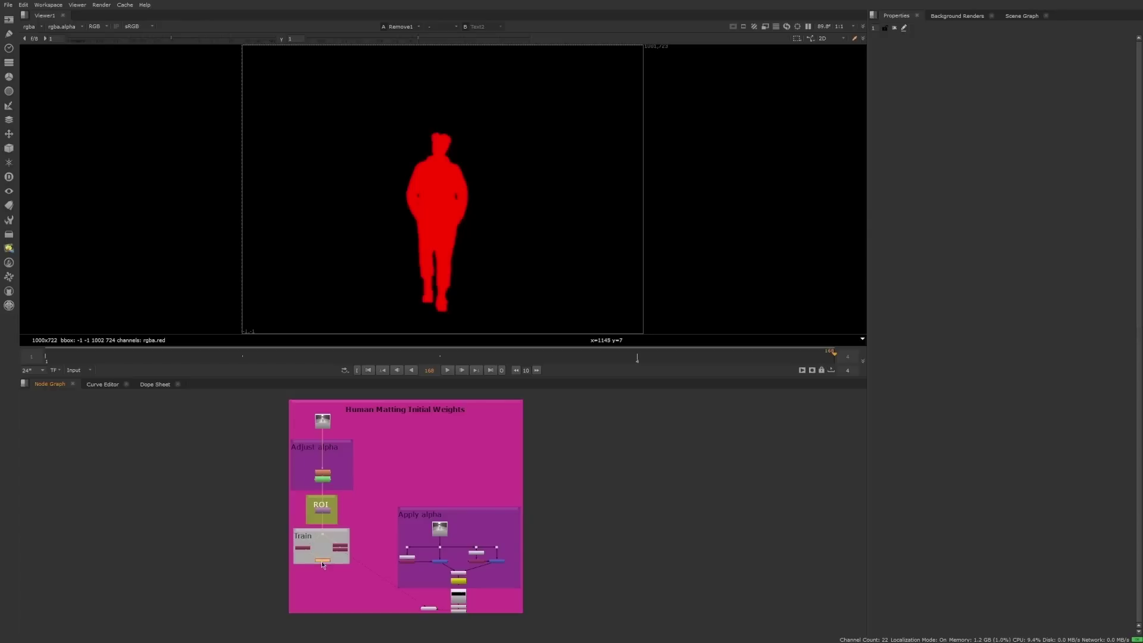
pyautogui.doubleClick(322, 561)
pyautogui.click(977, 153)
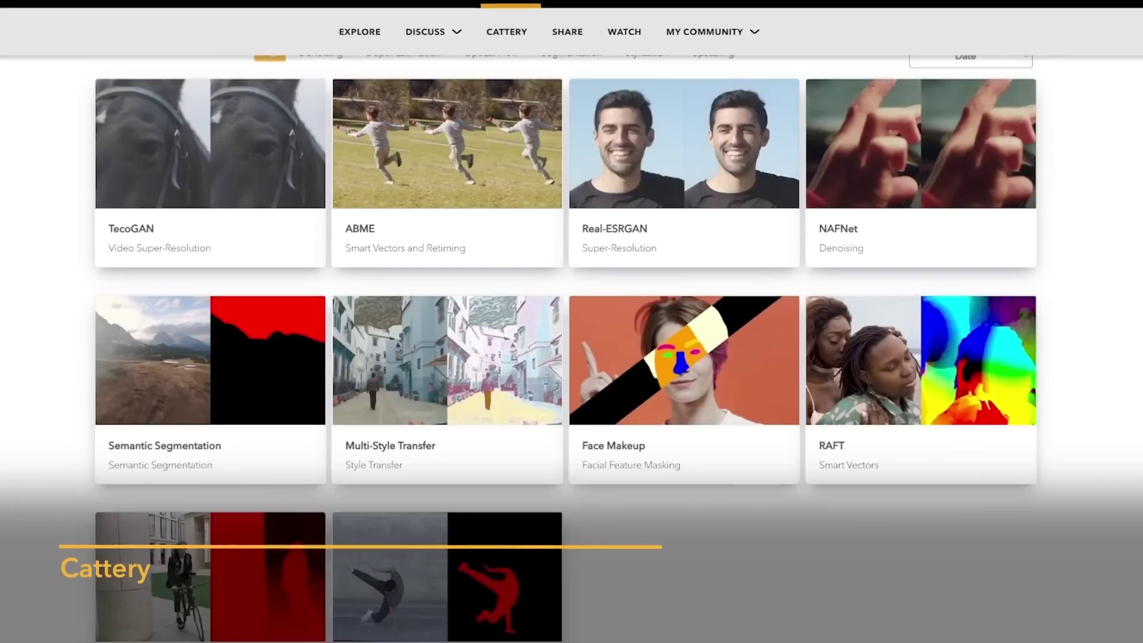
# Browse the Model Zoo's frameworks and open the PyTorch models collection.
pyautogui.scroll(-1, 566, 345)
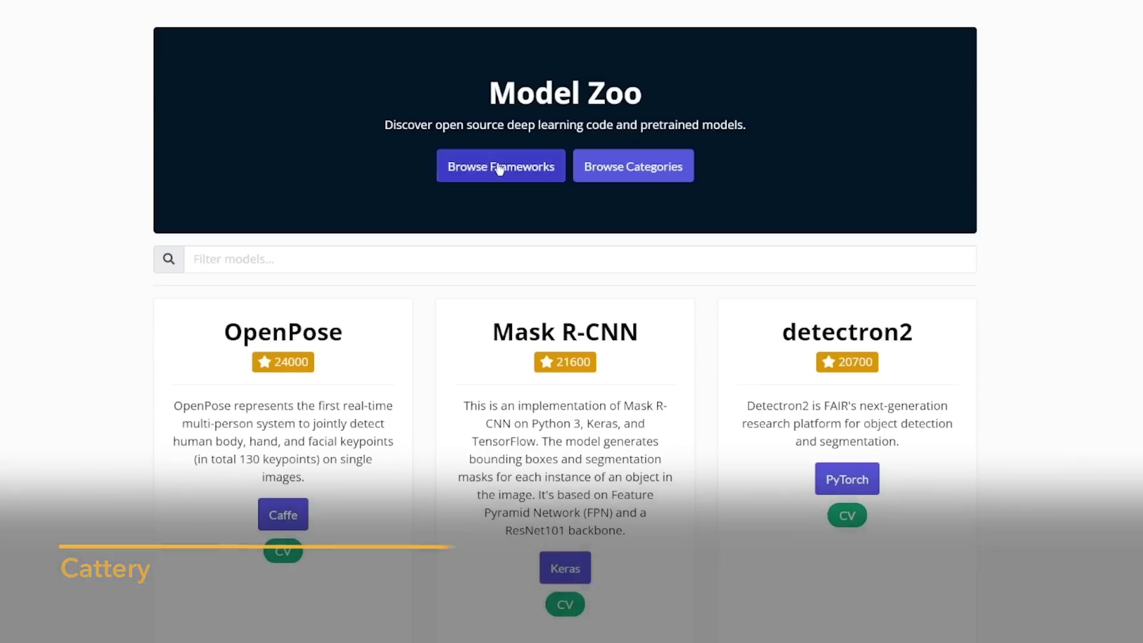
pyautogui.click(498, 168)
pyautogui.click(555, 306)
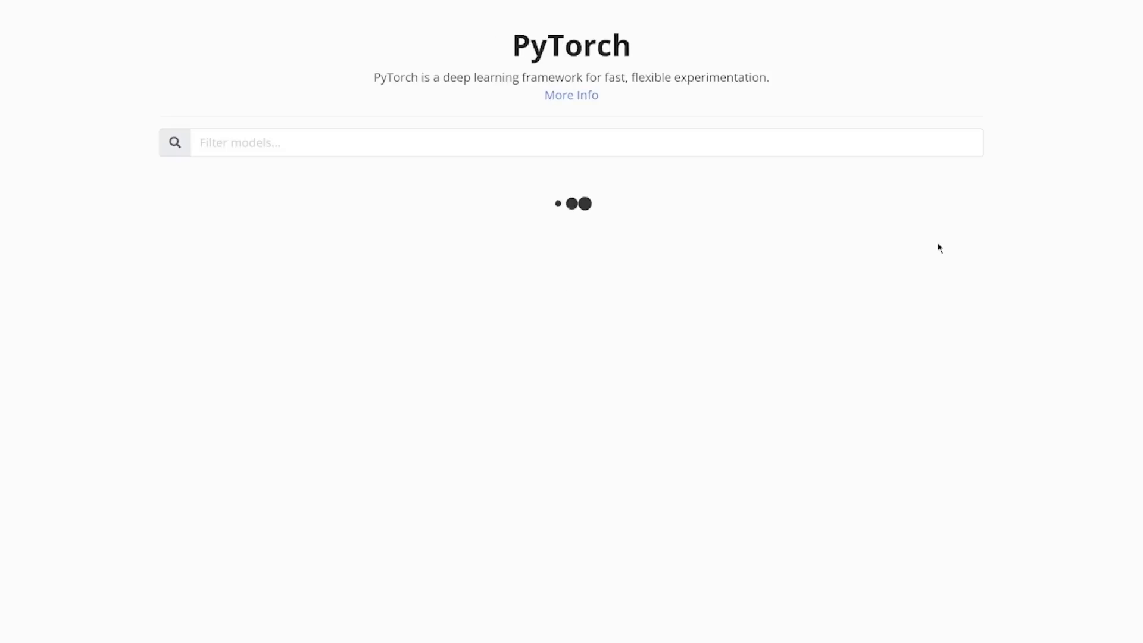
pyautogui.scroll(-10, 571, 321)
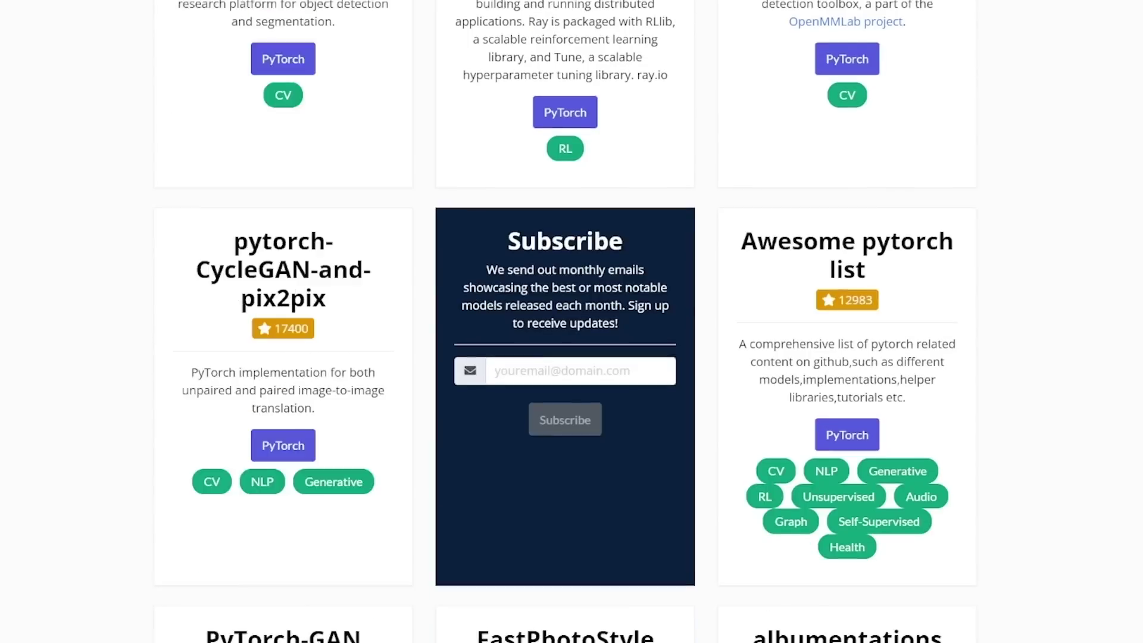
pyautogui.scroll(-5, 572, 321)
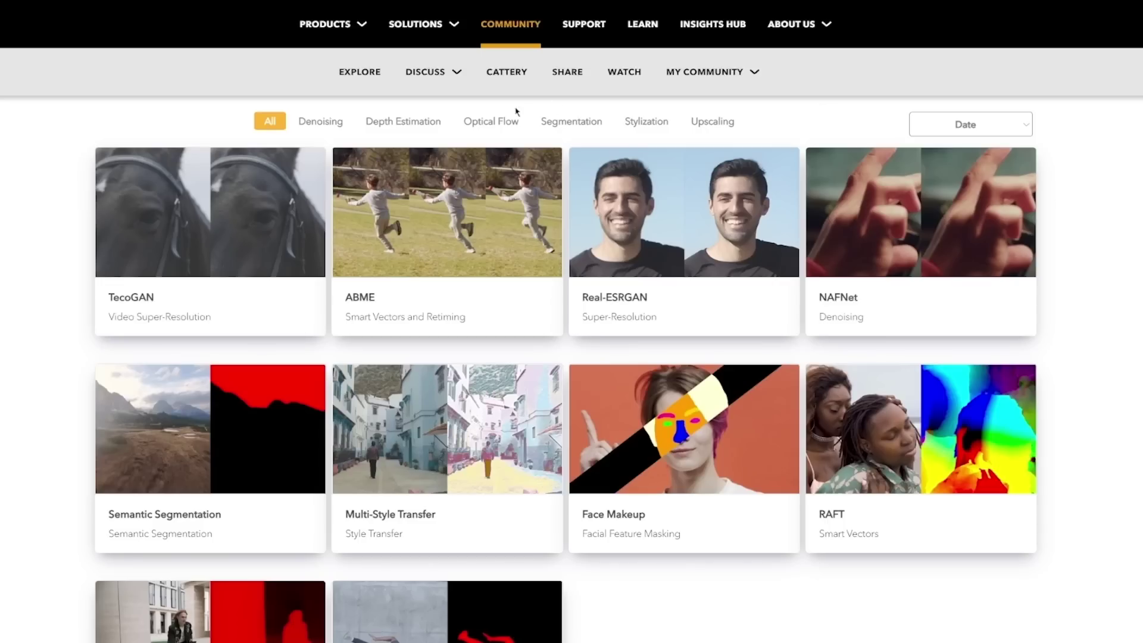
# Filter Cattery by Segmentation, Optical Flow and Depth Estimation, then move the downloaded Cattery folder into .nuke.
pyautogui.click(544, 120)
pyautogui.click(475, 190)
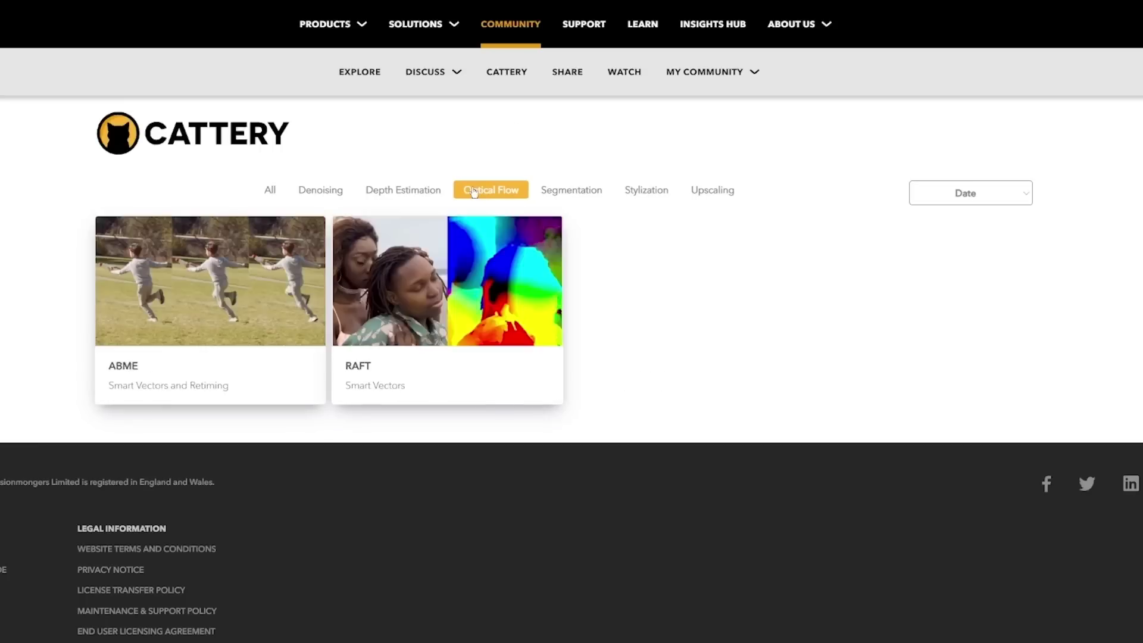
pyautogui.click(396, 189)
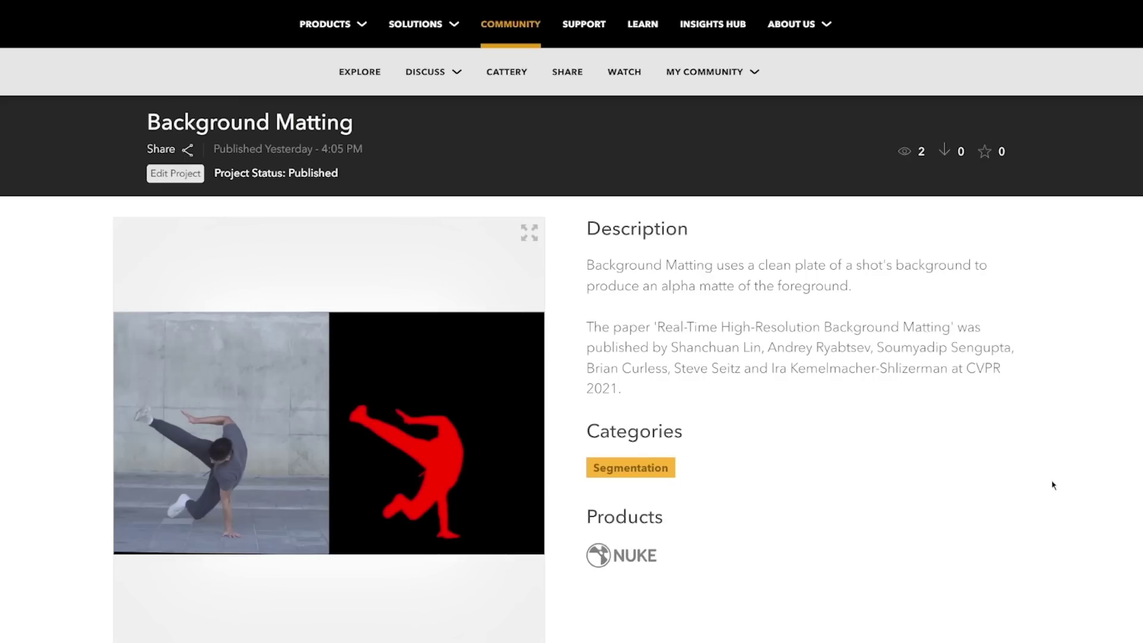
pyautogui.scroll(-7, 1053, 485)
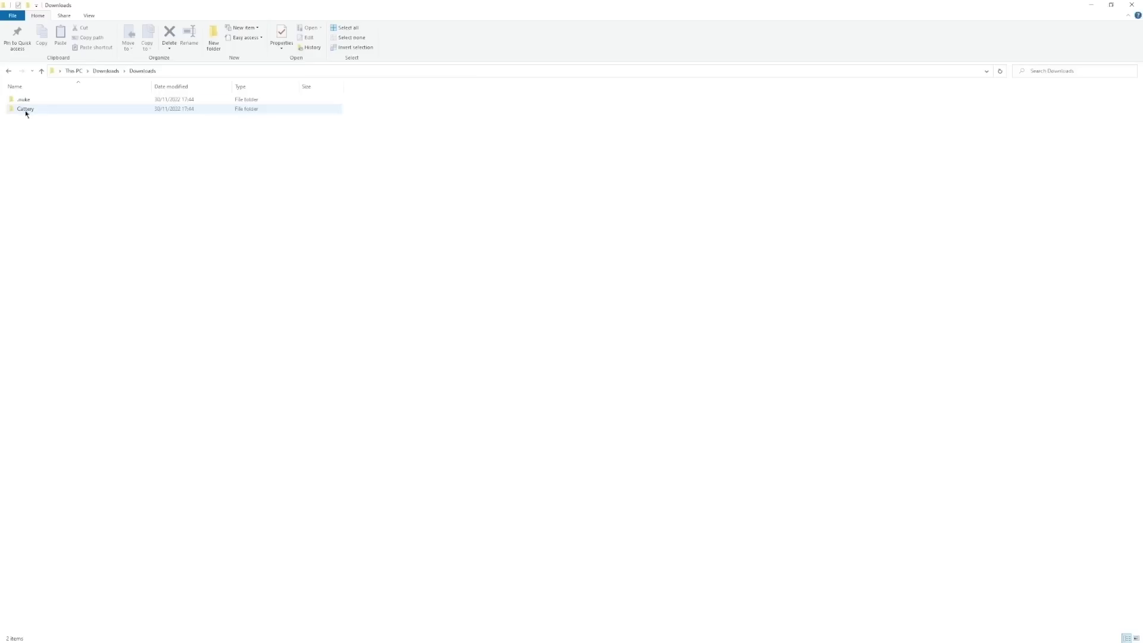
pyautogui.moveTo(25, 109); pyautogui.dragTo(44, 99)
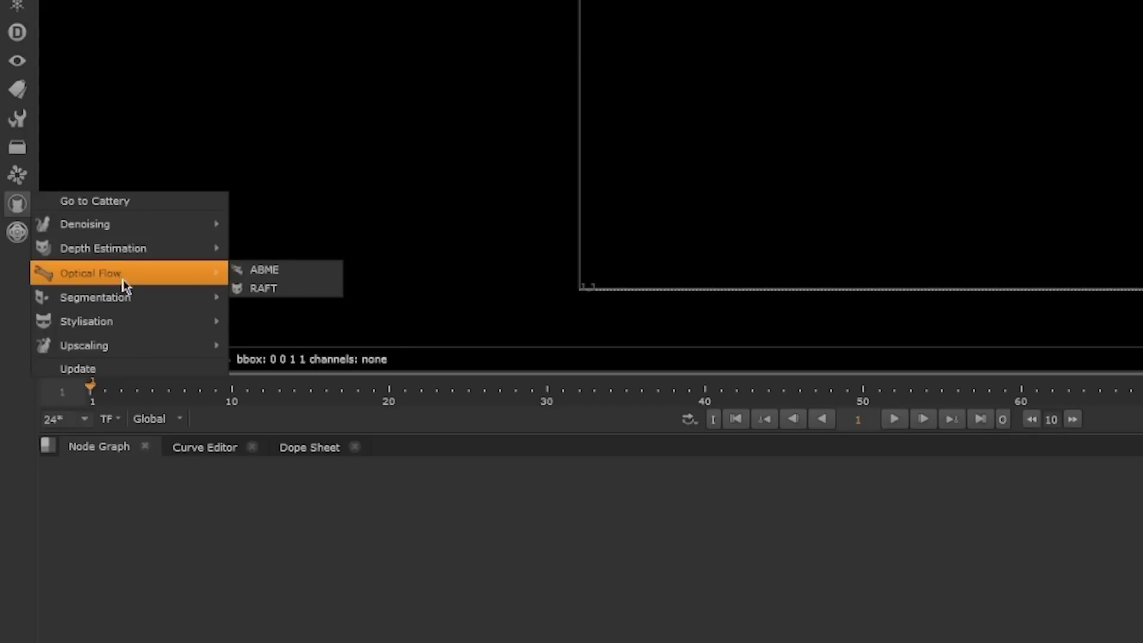
pyautogui.moveTo(123, 303)
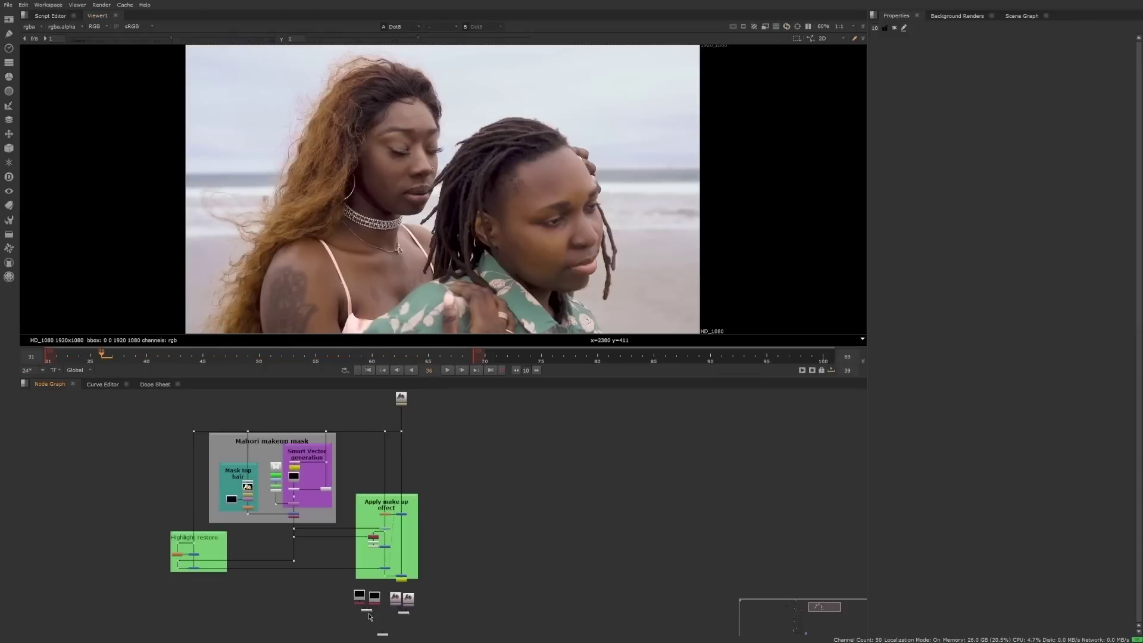
# View the motion-vector comparison, fit it to the viewer and play it through.
pyautogui.press('1')
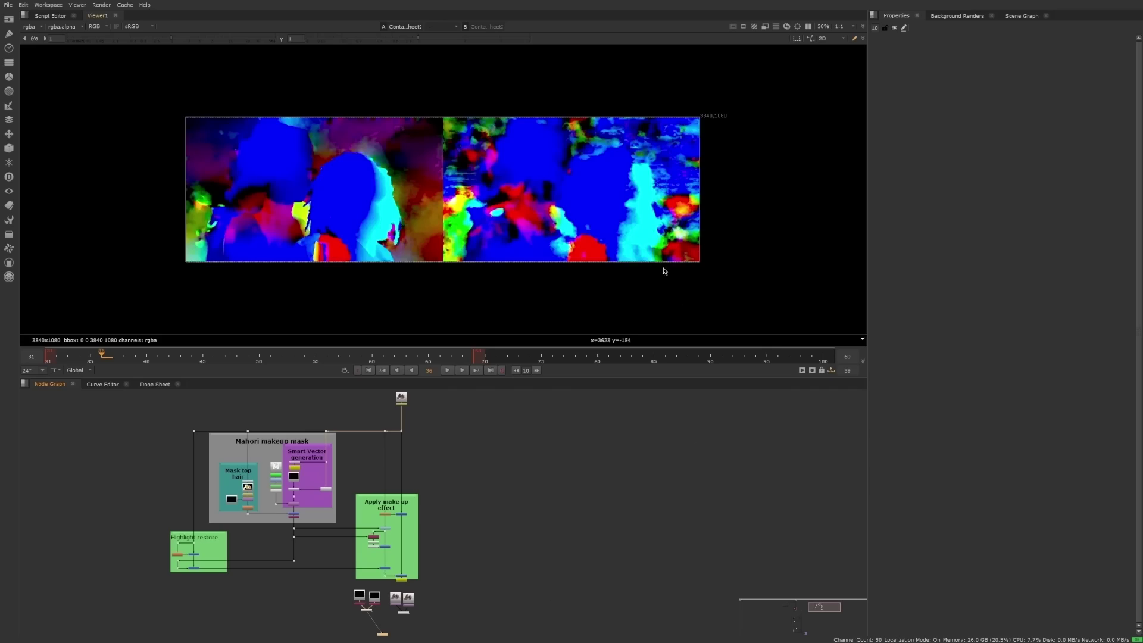
pyautogui.press('f')
pyautogui.press('l')
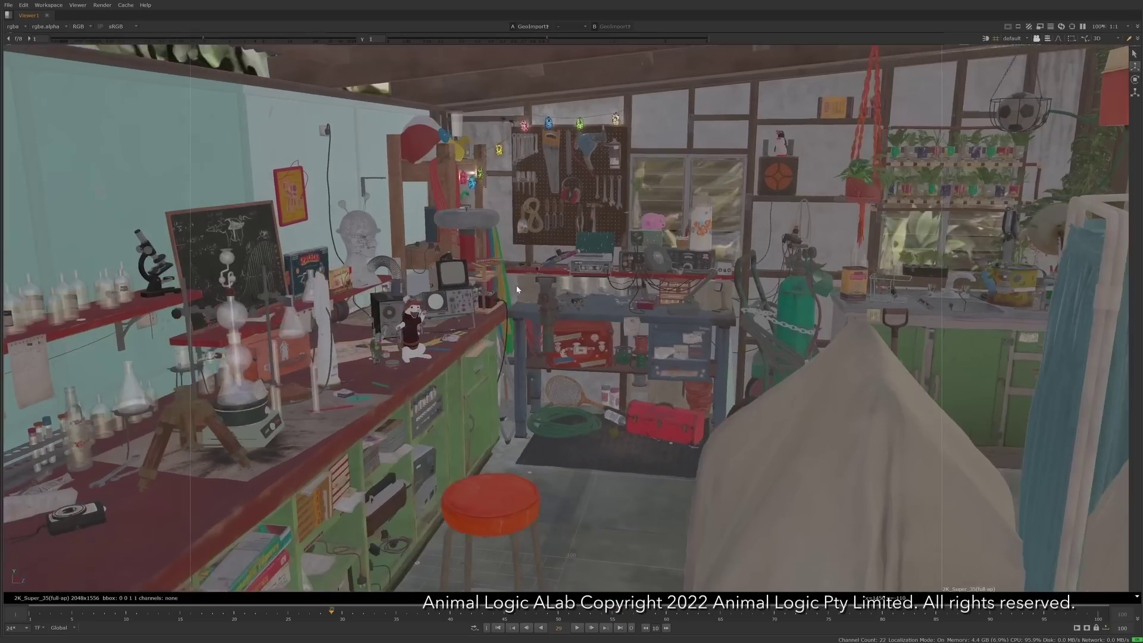
# Orbit, dolly and pan the 3D garage view round to face the lab bench.
pyautogui.keyDown('ctrl'); pyautogui.moveTo(517, 289); pyautogui.dragTo(357, 300); pyautogui.keyUp('ctrl')
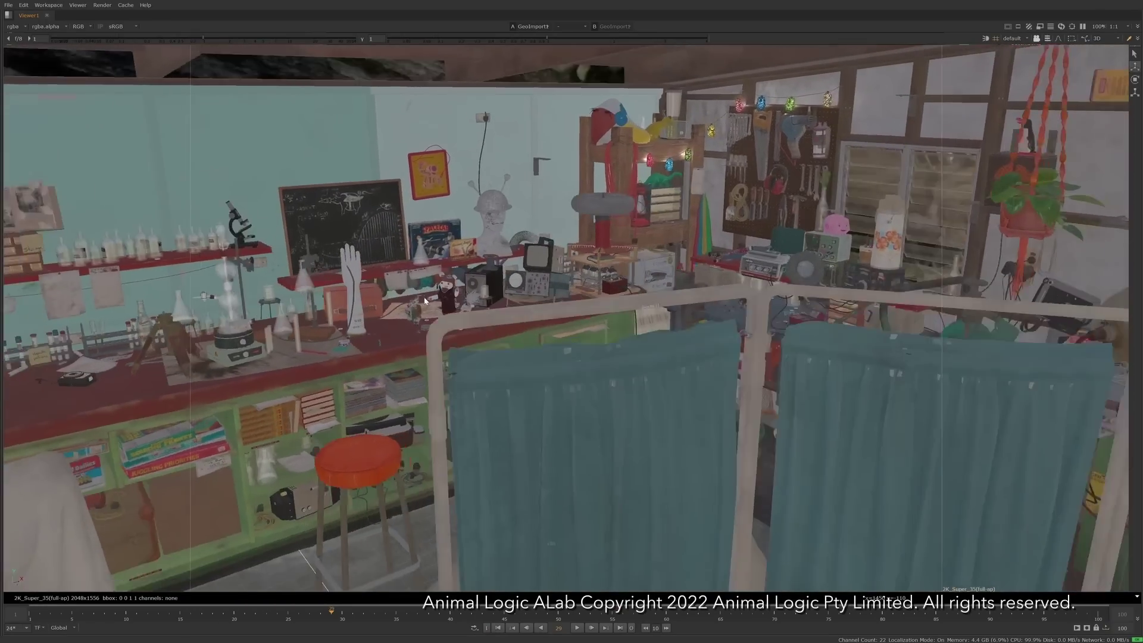
pyautogui.moveTo(333, 316); pyautogui.dragTo(477, 357, button='middle')
pyautogui.scroll(4, 464, 372)
pyautogui.keyDown('ctrl'); pyautogui.moveTo(451, 378); pyautogui.dragTo(395, 378); pyautogui.keyUp('ctrl')
pyautogui.moveTo(396, 379); pyautogui.dragTo(477, 373, button='middle')
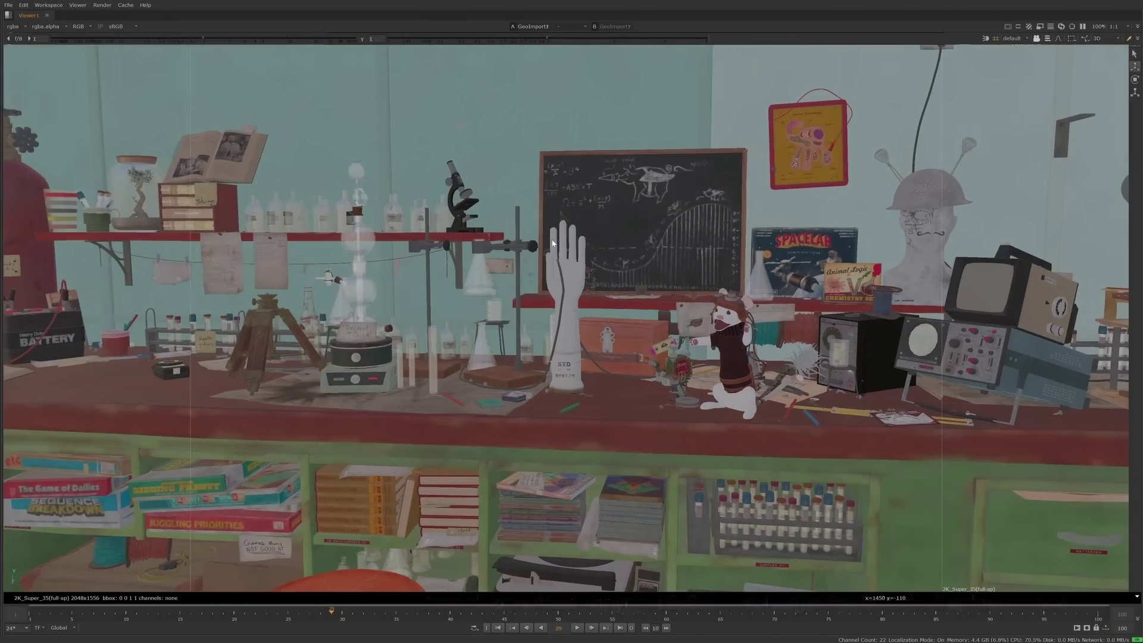